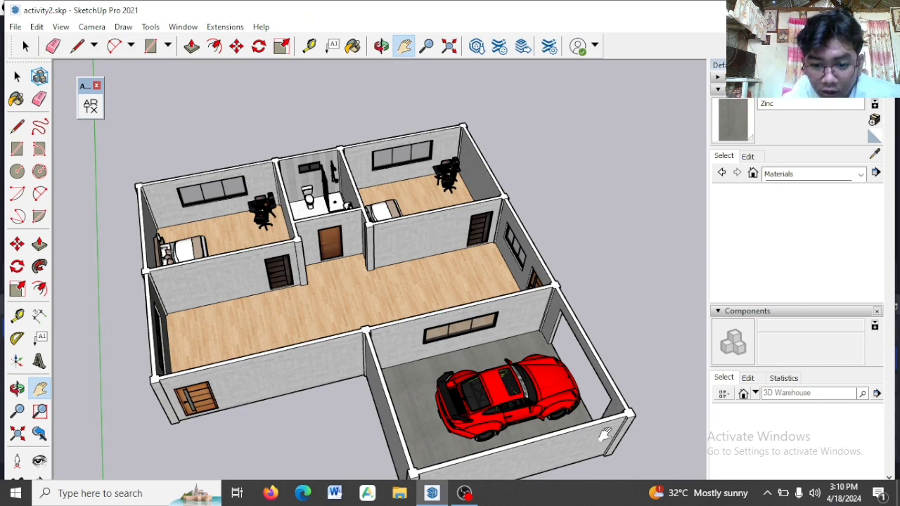
- Examine the house model's two bedrooms, bathroom and garage from above the front side
scroll(601, 407, "down", 2)
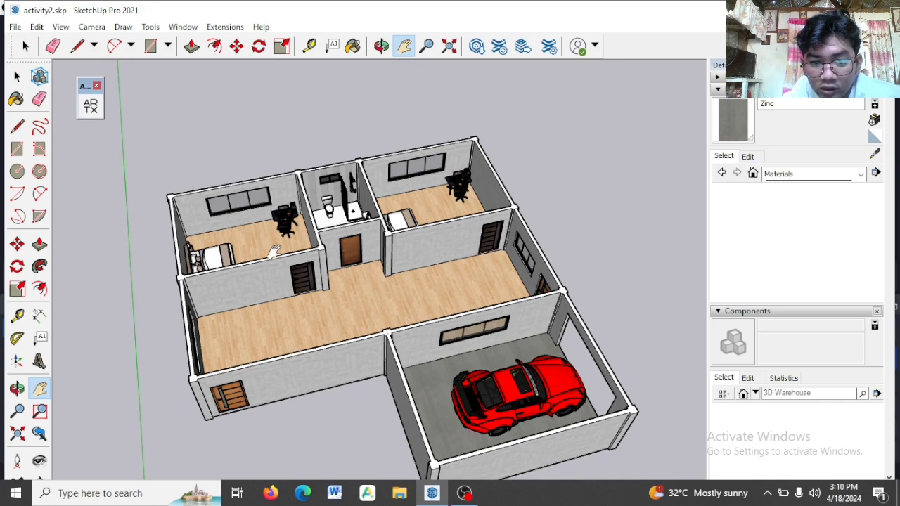
scroll(274, 251, "up", 1)
scroll(274, 251, "up", 2)
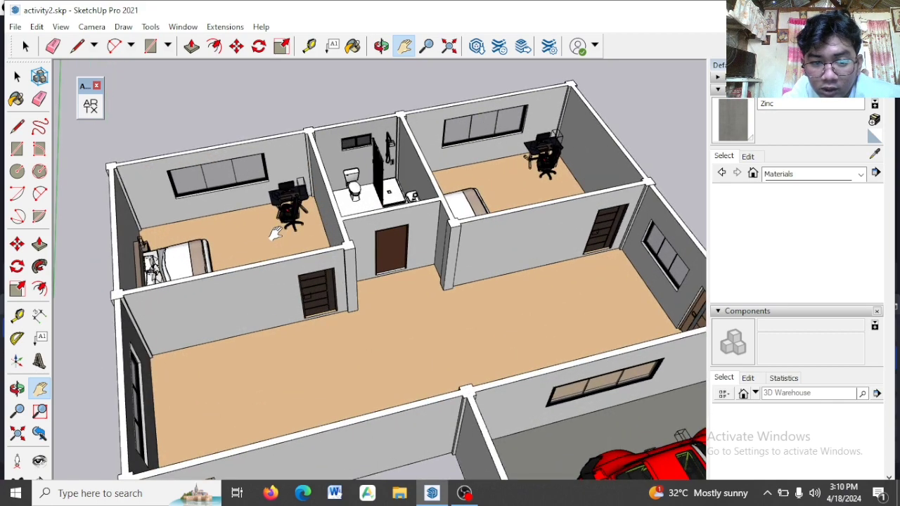
scroll(261, 335, "down", 1)
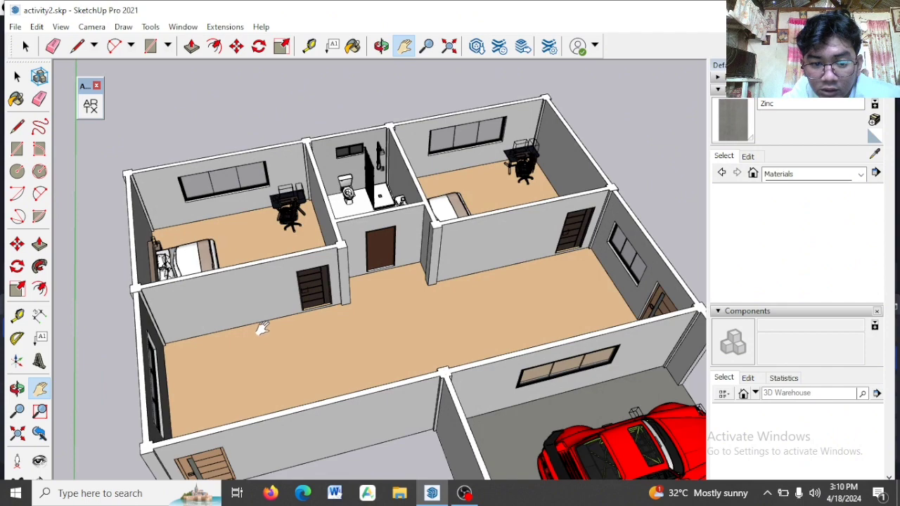
scroll(331, 328, "up", 1)
left_click_drag(346, 304, 338, 357)
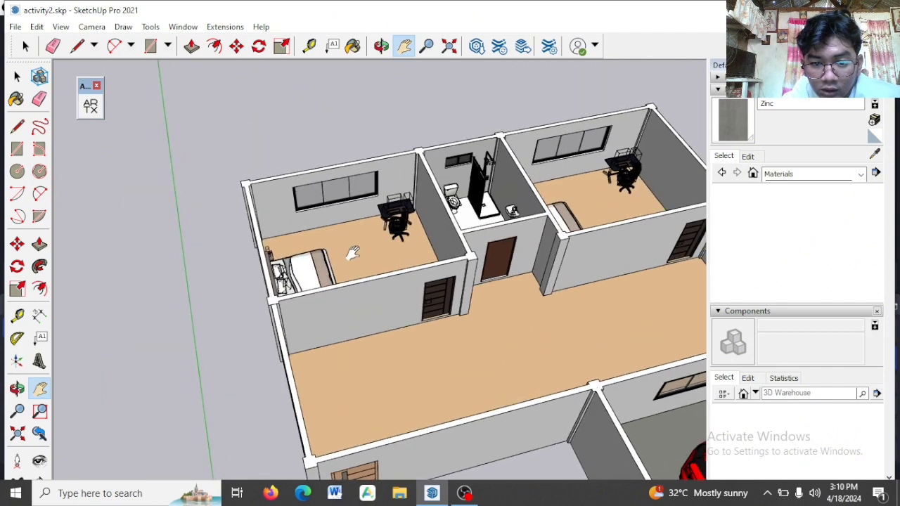
scroll(352, 255, "up", 2)
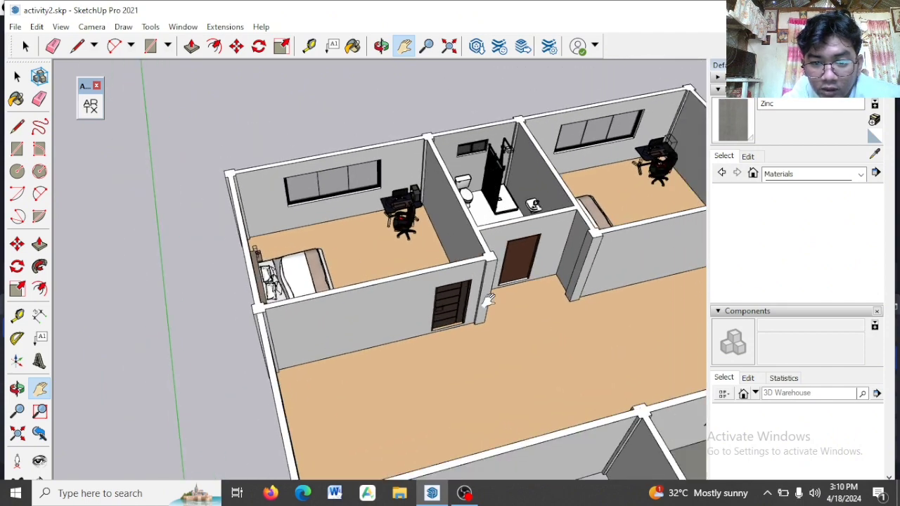
scroll(663, 181, "down", 1)
scroll(663, 180, "up", 1)
scroll(663, 182, "down", 1)
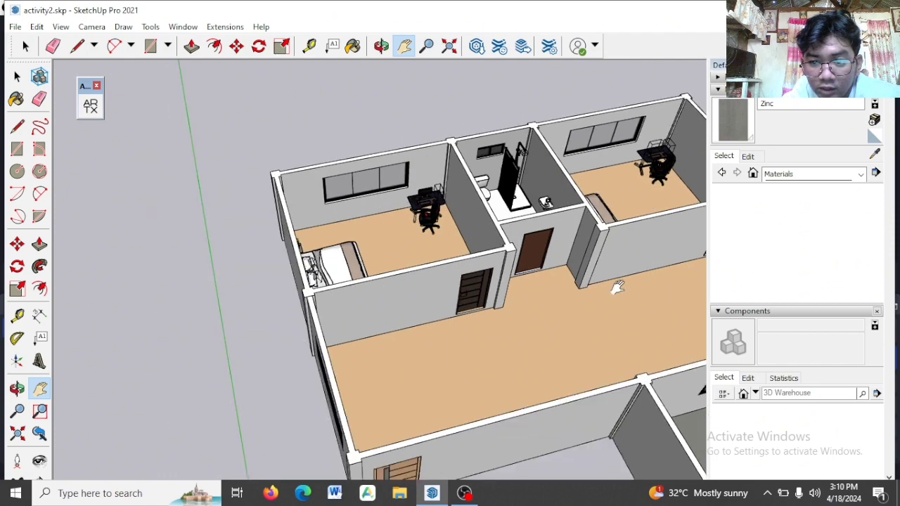
middle_click_drag(618, 287, 479, 311)
left_click_drag(582, 418, 457, 342)
mouse_move(430, 303)
left_mouse_down()
mouse_move(473, 392)
mouse_move(418, 305)
left_mouse_up()
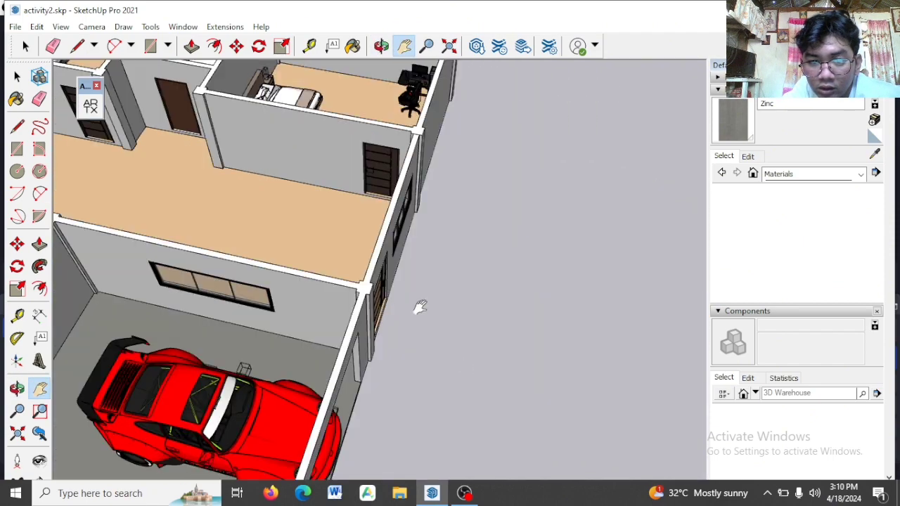
left_click_drag(347, 230, 441, 372)
scroll(361, 285, "up", 1)
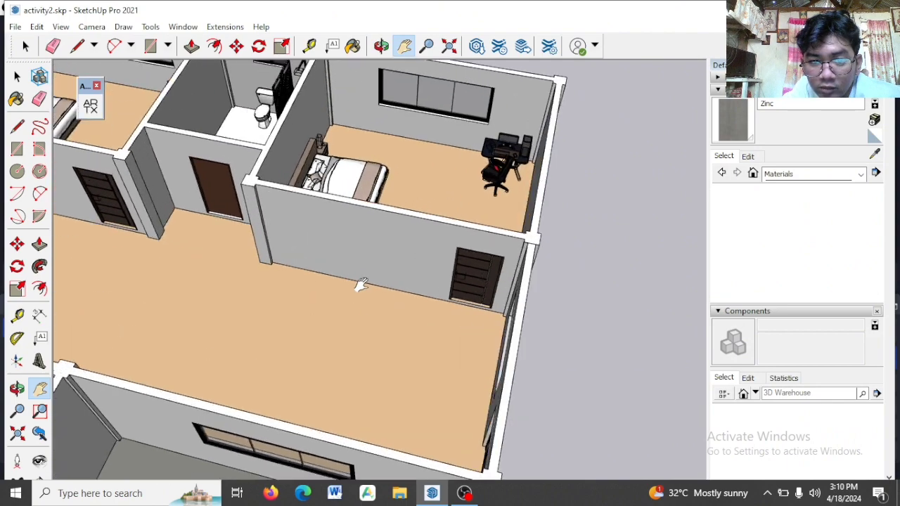
left_click_drag(202, 230, 304, 246)
left_click_drag(314, 206, 321, 342)
scroll(336, 256, "up", 1)
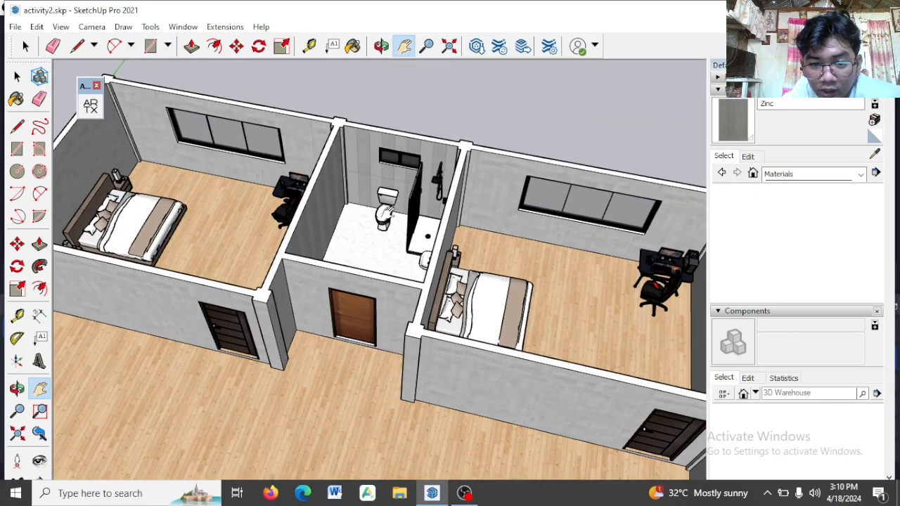
scroll(382, 226, "up", 1)
scroll(348, 327, "down", 4)
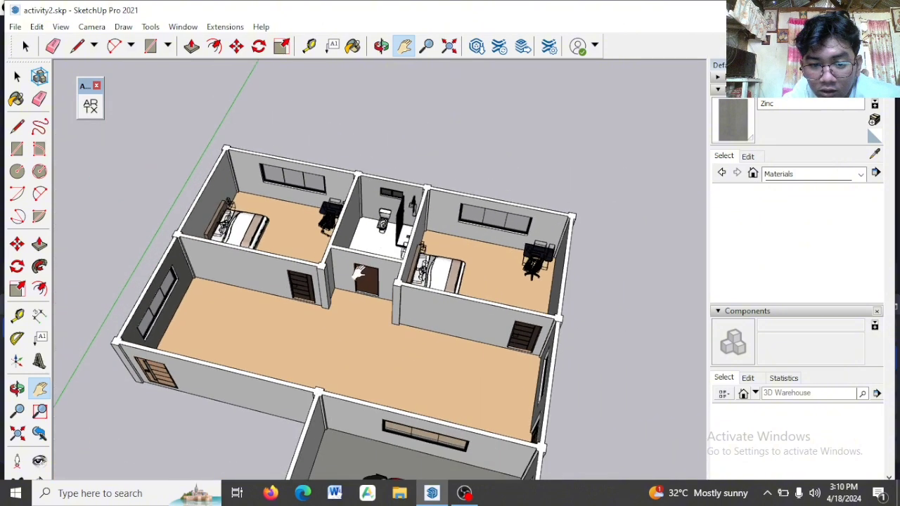
scroll(313, 354, "up", 1)
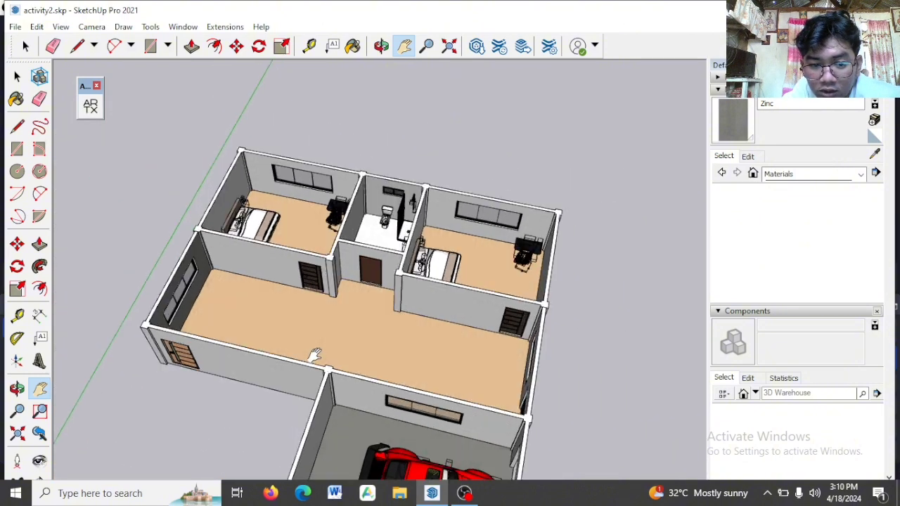
scroll(313, 353, "down", 2)
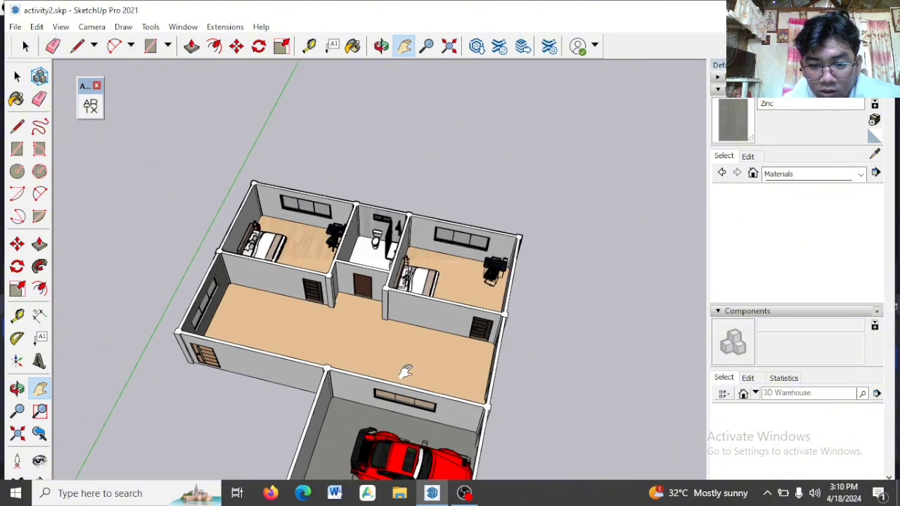
- Examine the long living area with its TV unit and the adjoining bedrooms from the opposite end of the house
middle_click_drag(405, 371, 257, 349)
scroll(314, 347, "up", 1)
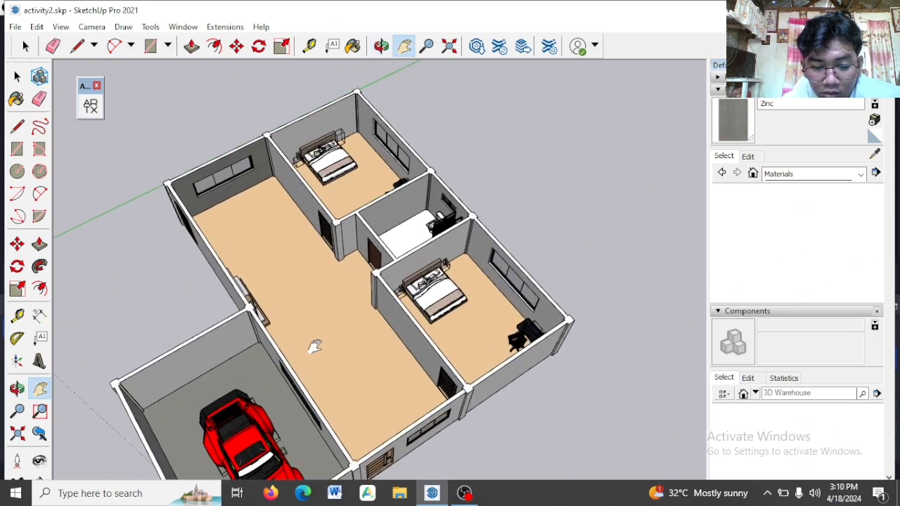
middle_click_drag(335, 328, 359, 262)
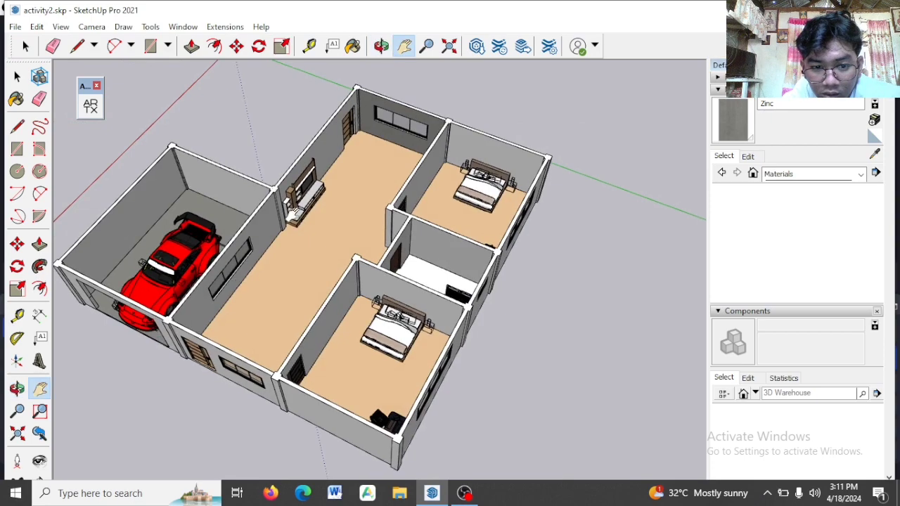
scroll(364, 258, "up", 3)
scroll(364, 257, "up", 2)
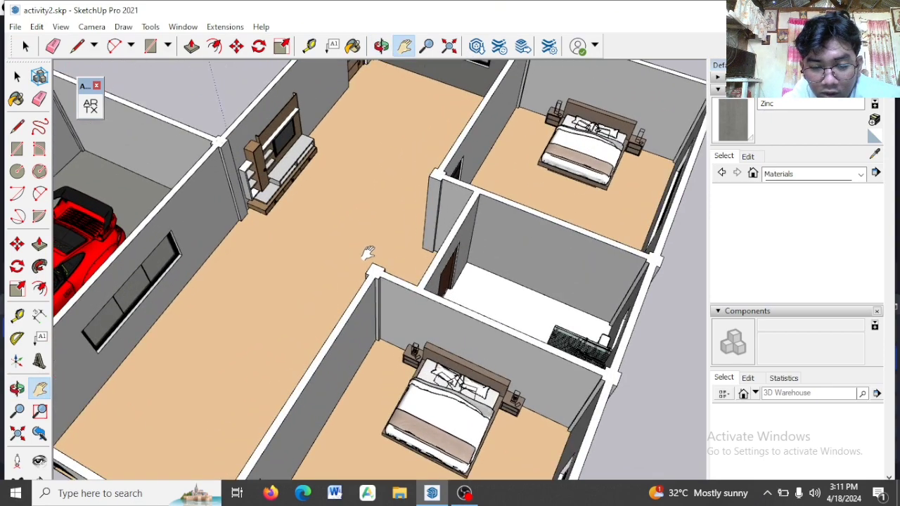
middle_click_drag(367, 256, 292, 252)
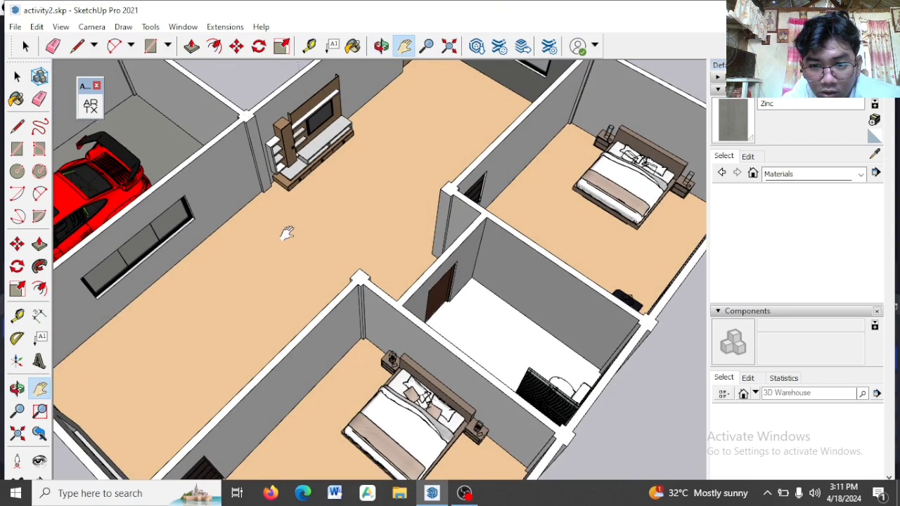
middle_click_drag(342, 265, 345, 267)
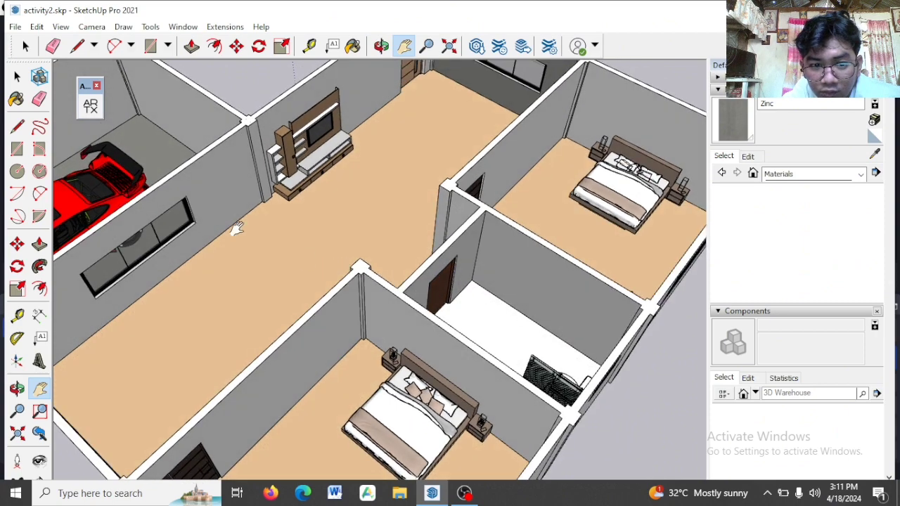
scroll(237, 228, "down", 1)
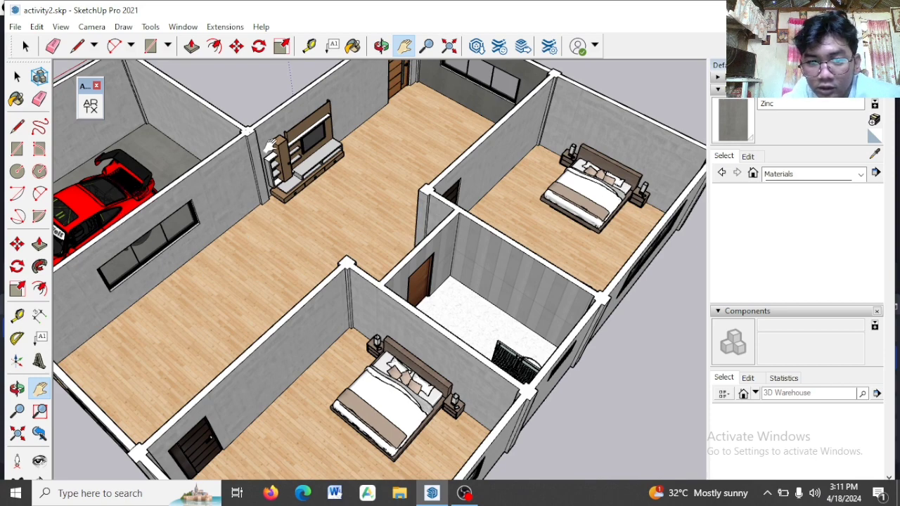
key("o")
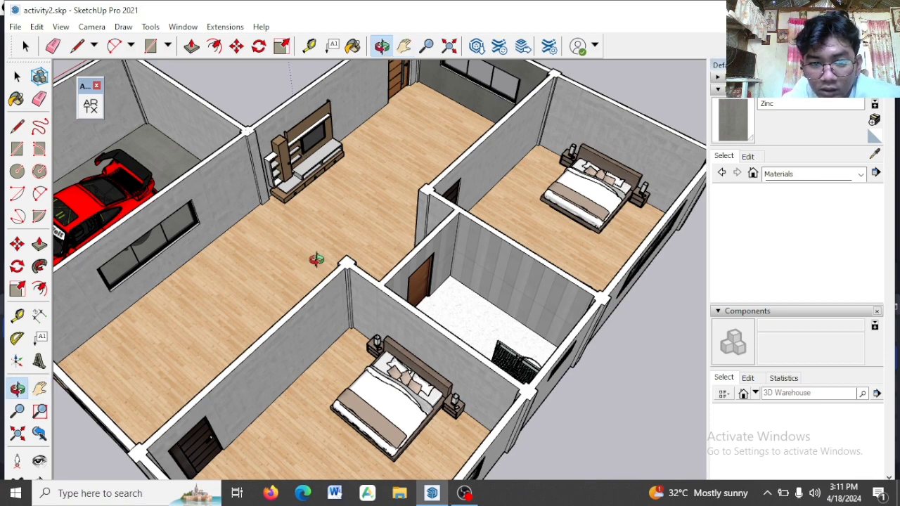
middle_click_drag(316, 260, 433, 259)
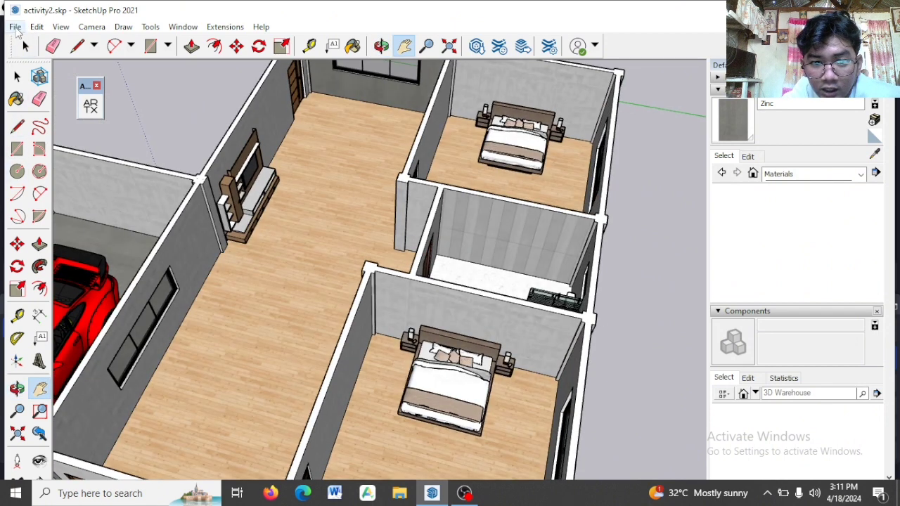
- Import Senza.skp from the Downloads folder into the house model
left_click(15, 28)
left_click(15, 28)
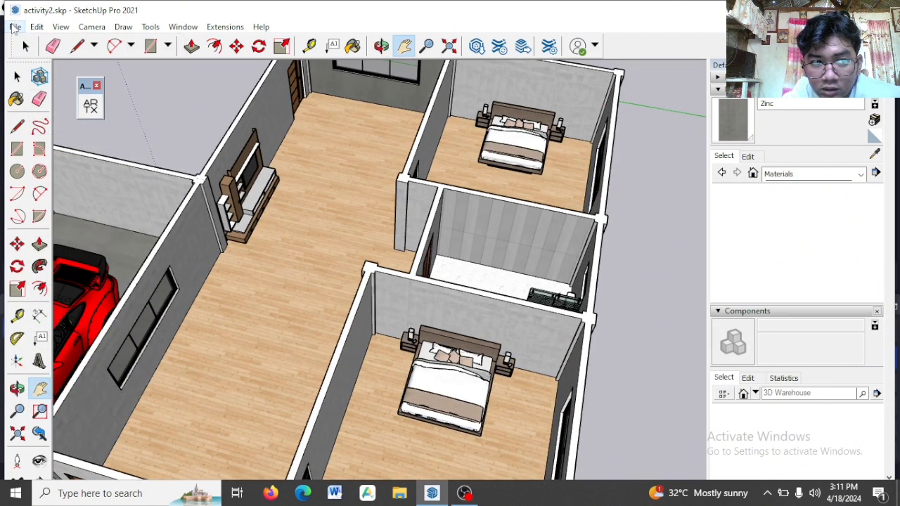
left_click(16, 28)
left_click(59, 255)
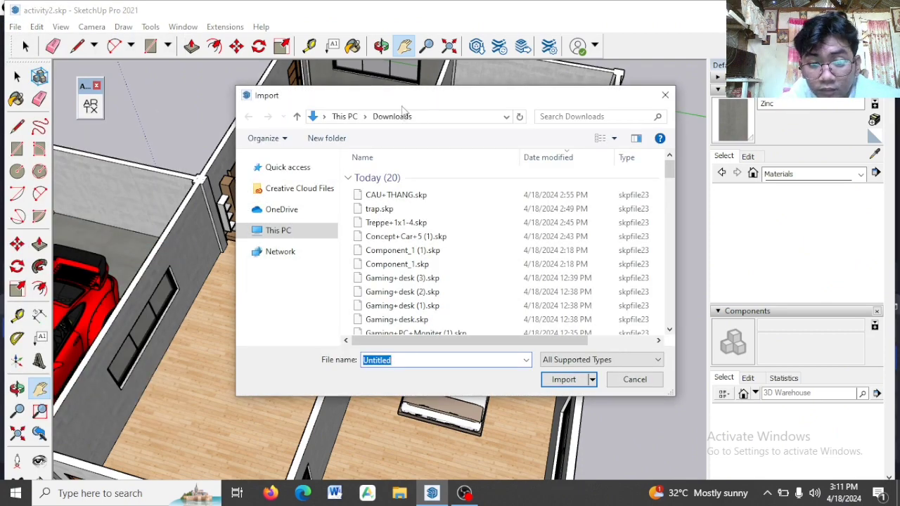
scroll(437, 267, "down", 4)
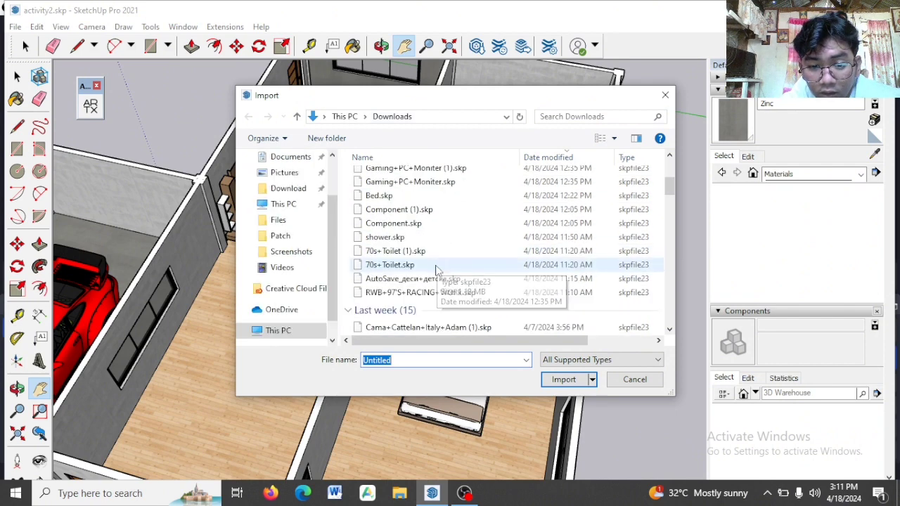
scroll(434, 271, "down", 2)
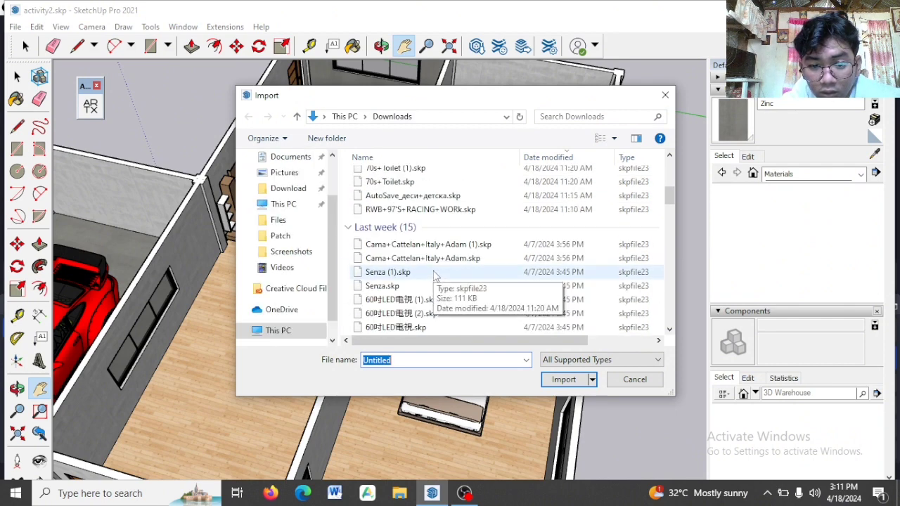
scroll(435, 274, "down", 2)
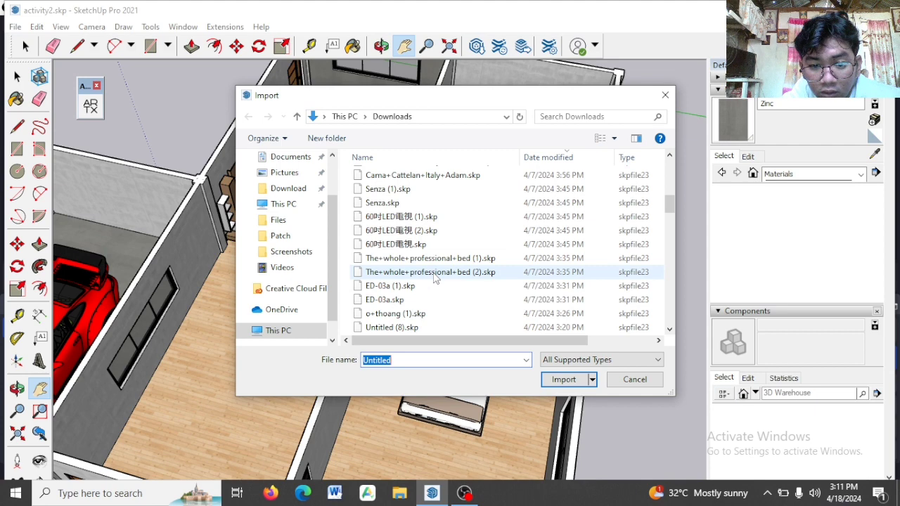
scroll(434, 277, "down", 2)
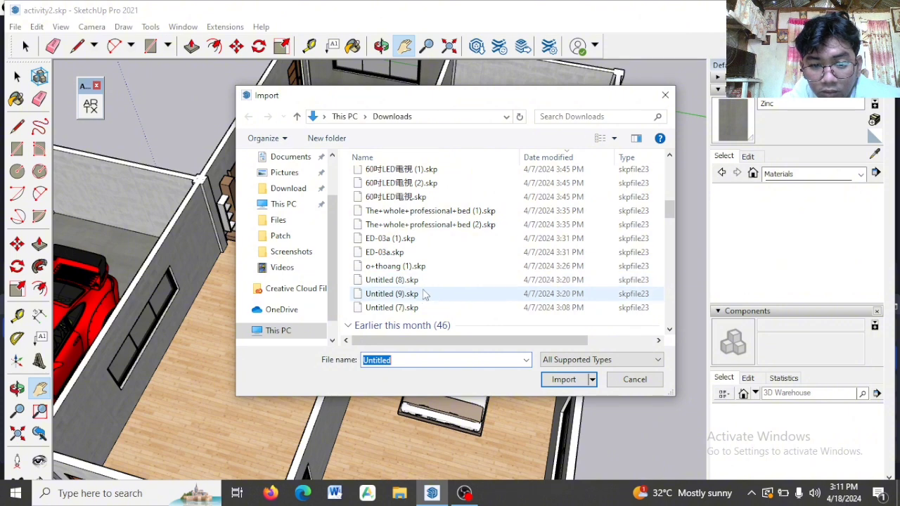
scroll(430, 282, "up", 4)
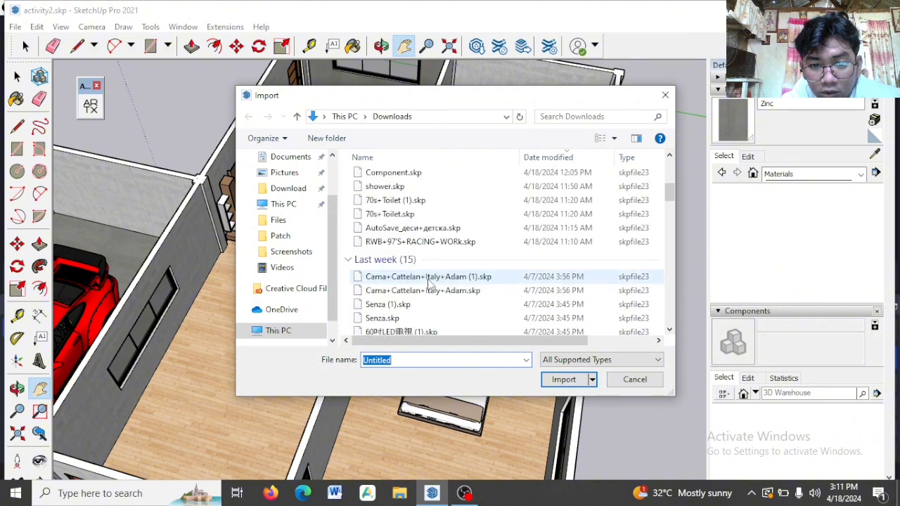
scroll(430, 283, "down", 3)
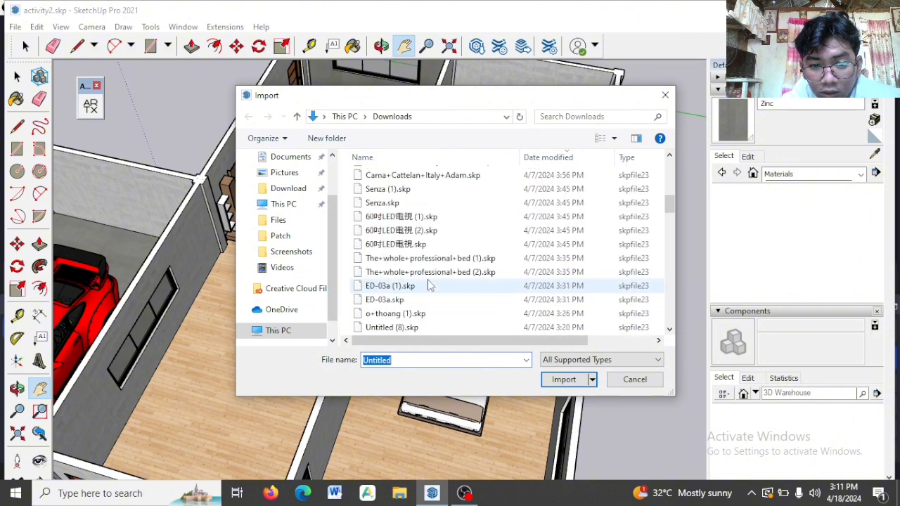
scroll(431, 283, "down", 1)
scroll(430, 283, "up", 1)
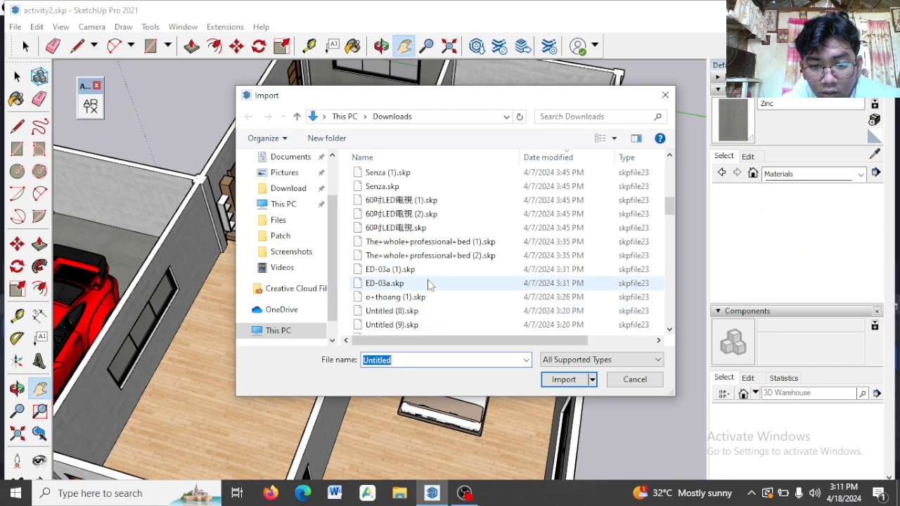
scroll(431, 283, "down", 1)
scroll(431, 283, "up", 1)
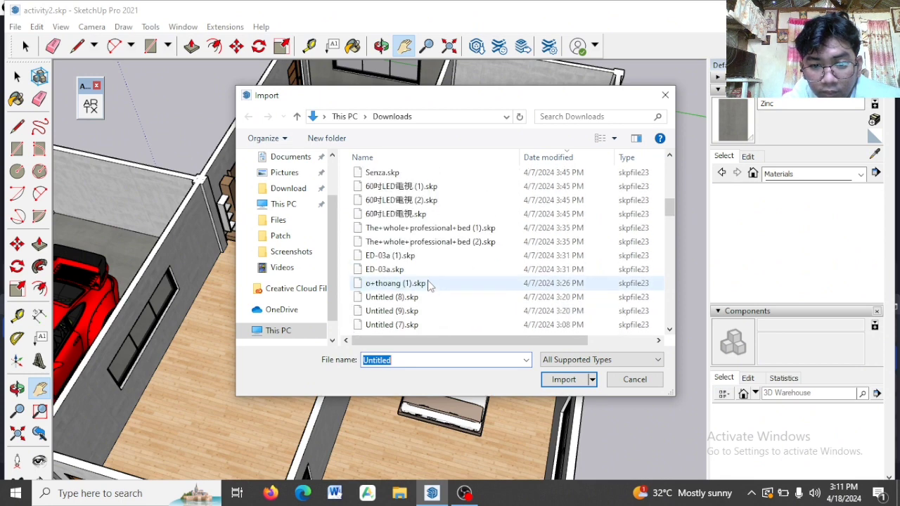
scroll(431, 284, "up", 1)
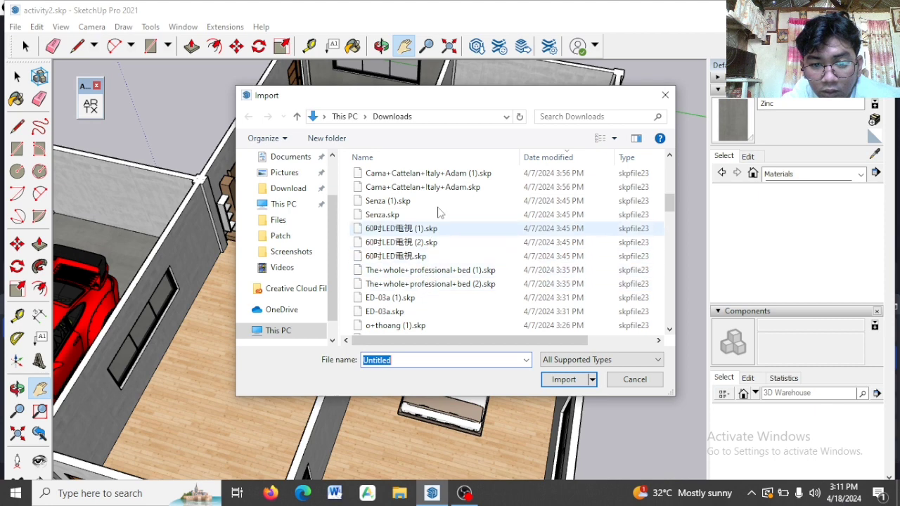
scroll(428, 236, "up", 1)
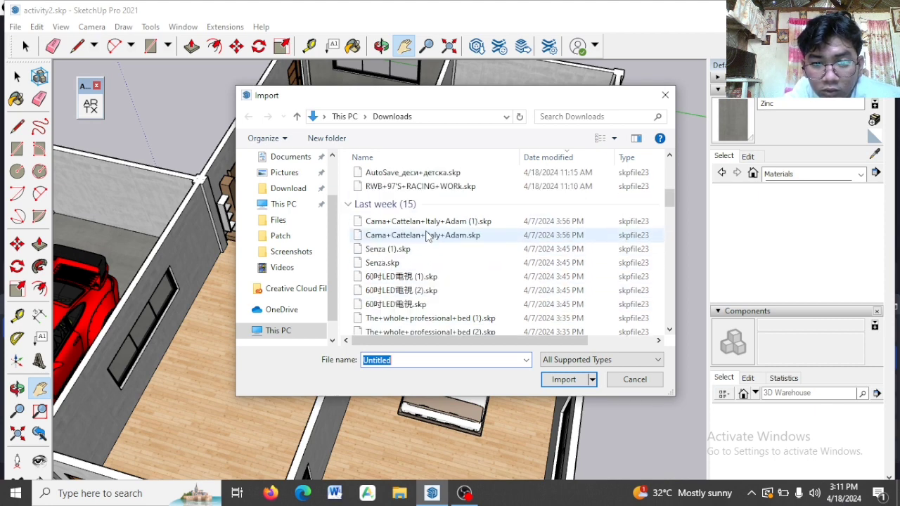
scroll(429, 236, "down", 1)
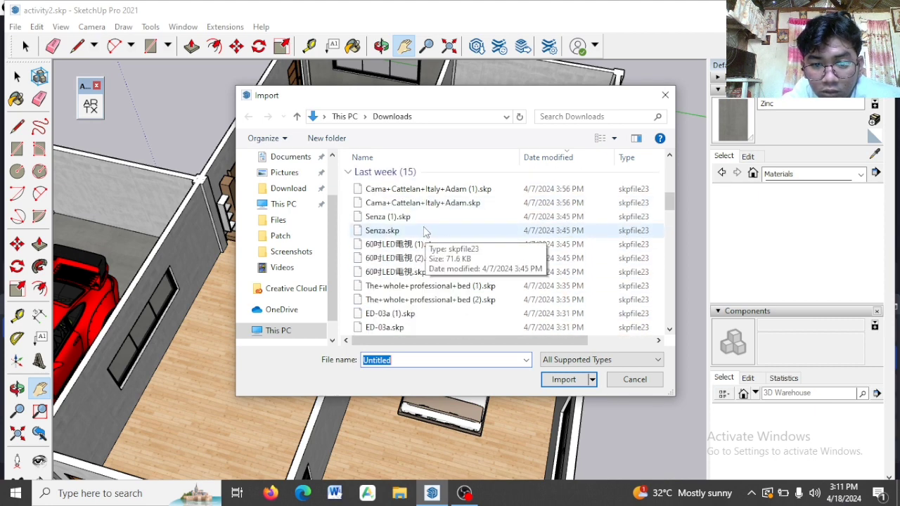
left_click(383, 230)
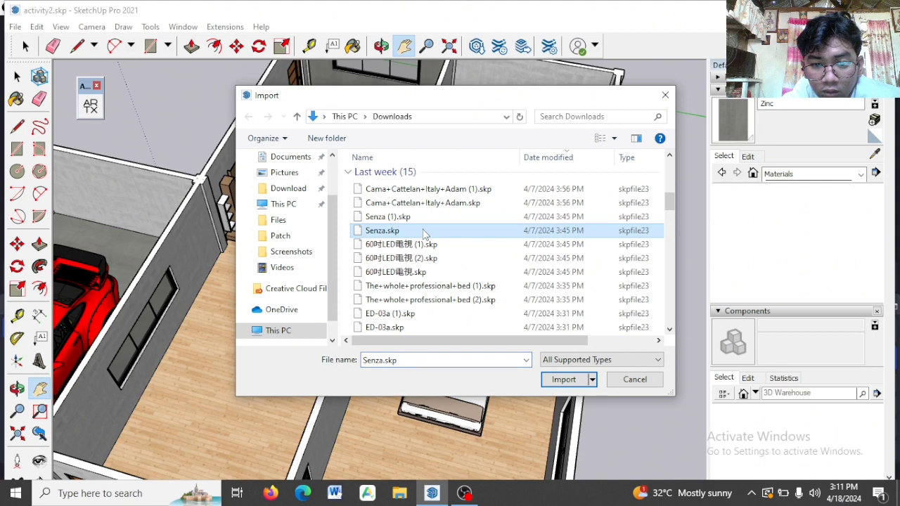
left_click(552, 379)
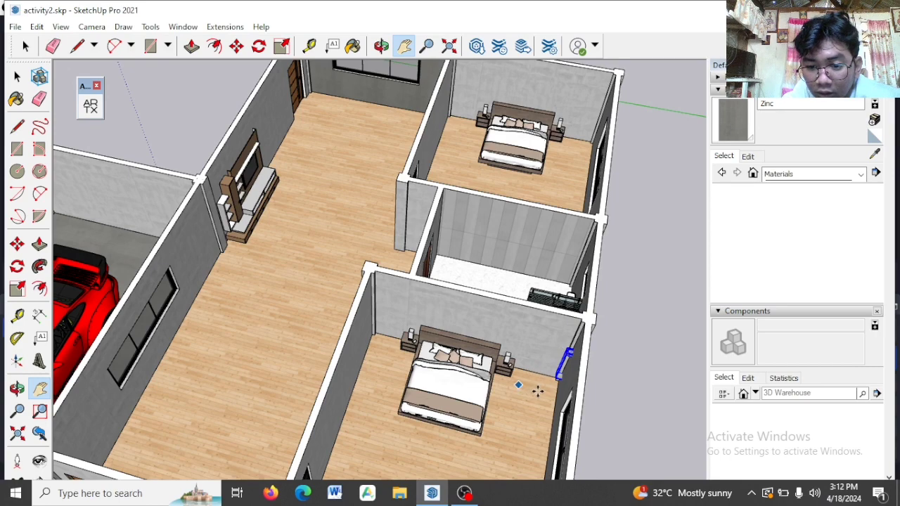
- Place the imported Senza component on the open ground outside the house, beside the nearer bedroom
scroll(641, 336, "down", 1)
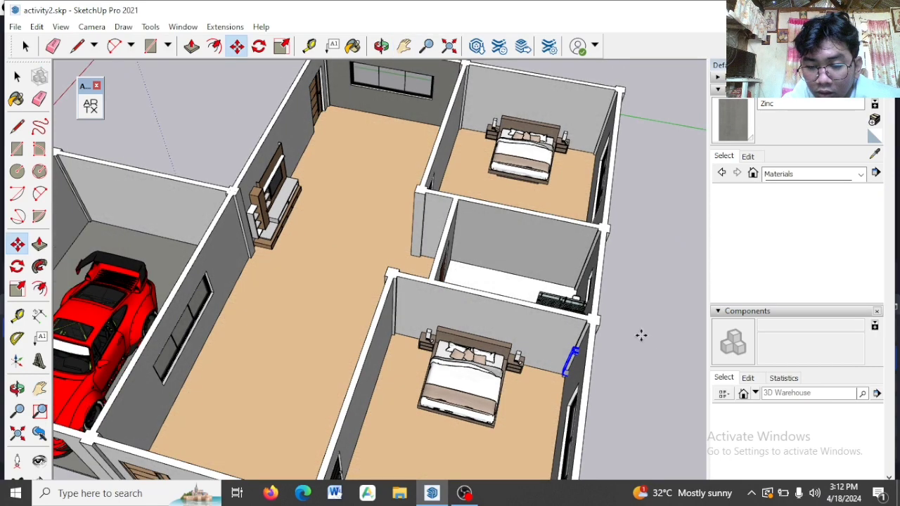
scroll(641, 335, "down", 2)
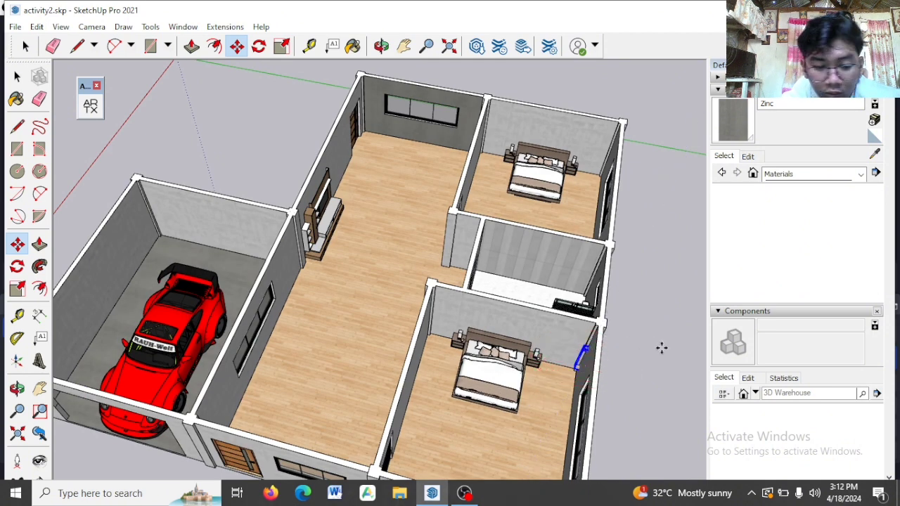
key("ctrl+z")
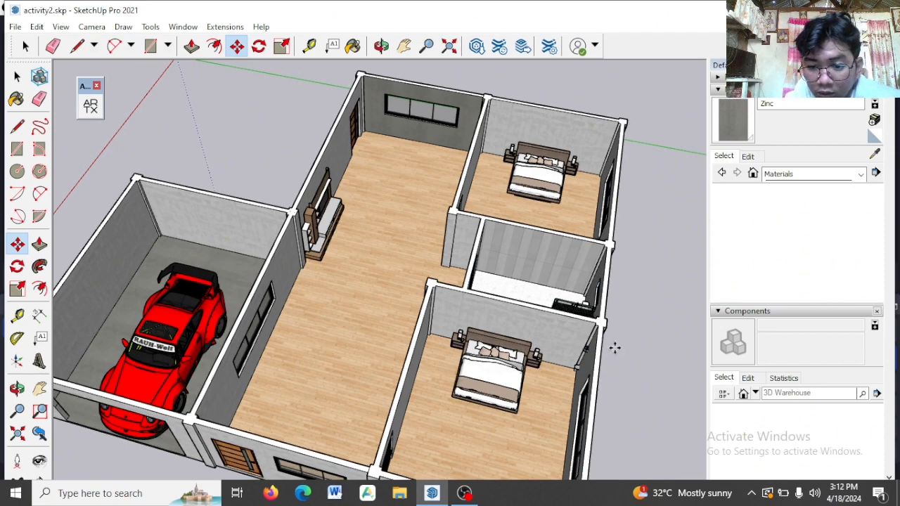
scroll(605, 360, "up", 6)
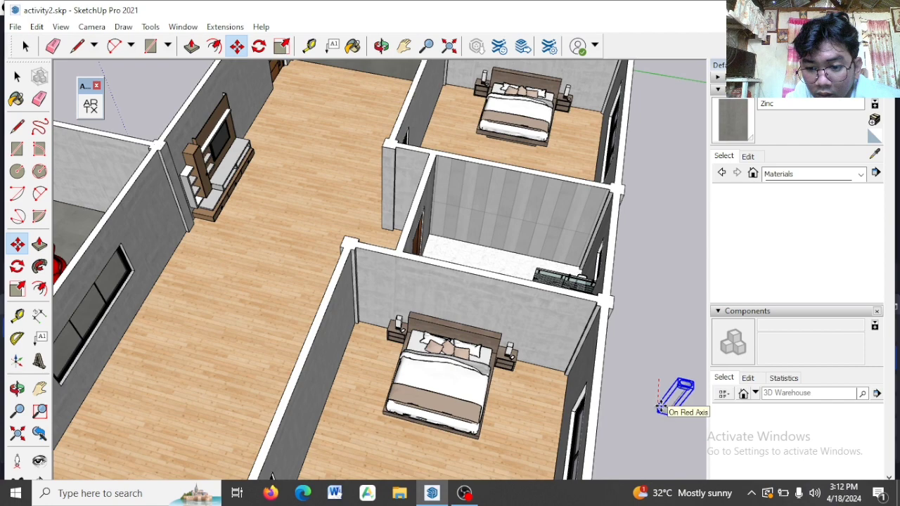
left_click(660, 404)
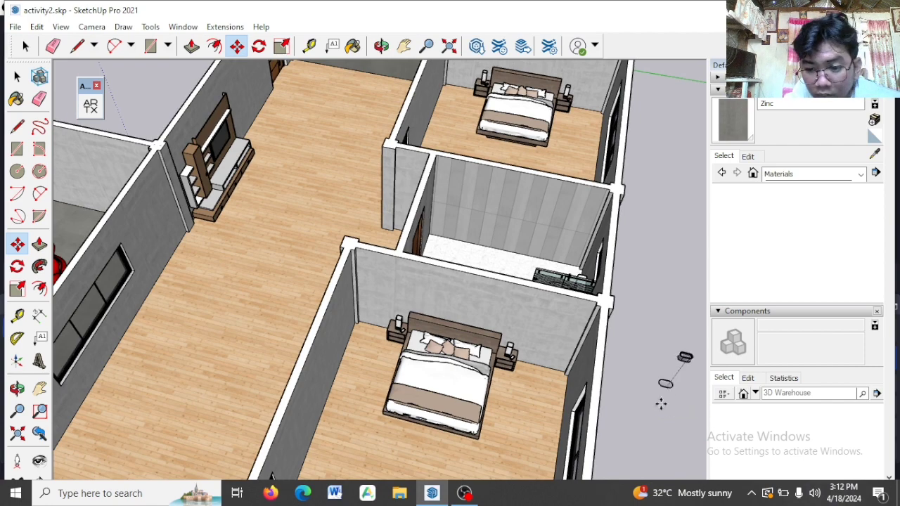
left_click(672, 380)
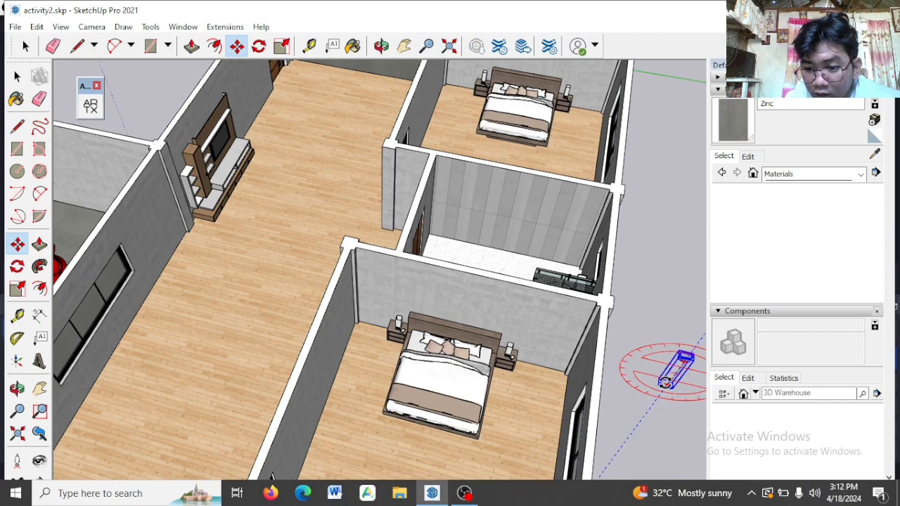
left_click(670, 378)
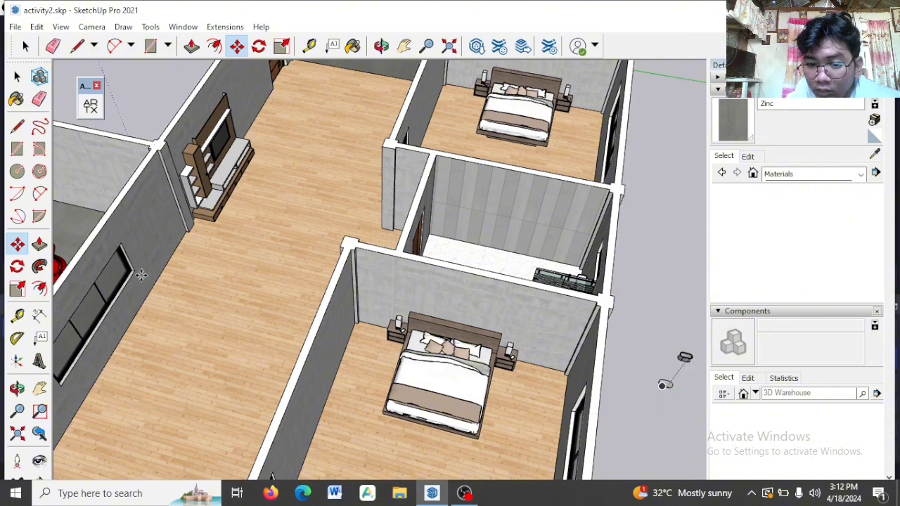
left_click(52, 46)
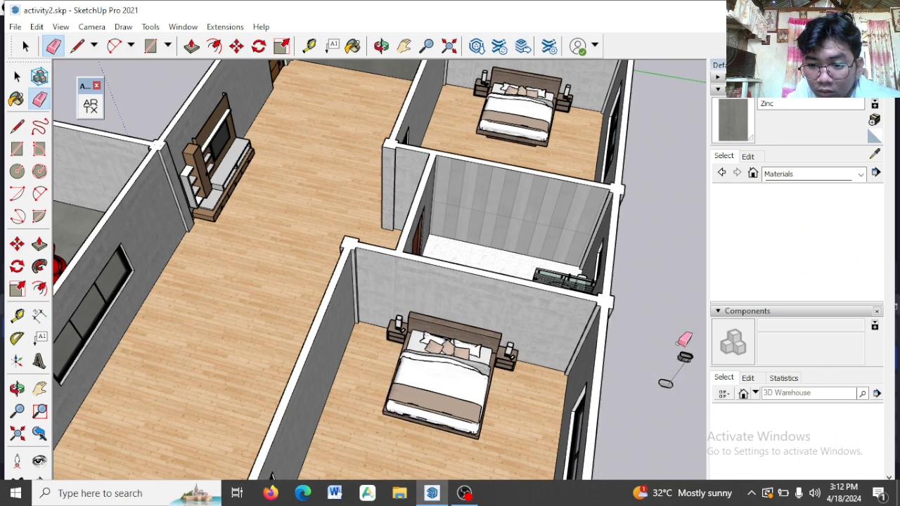
left_click(31, 46)
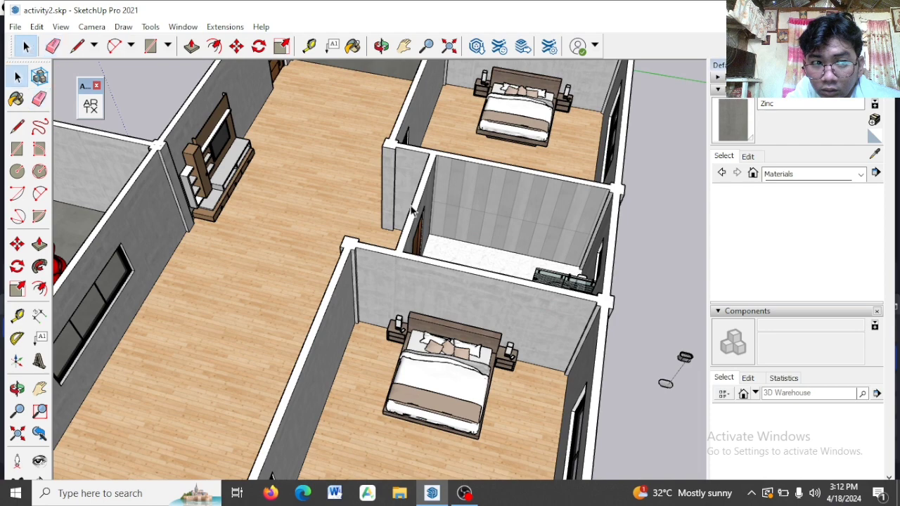
left_click(685, 360)
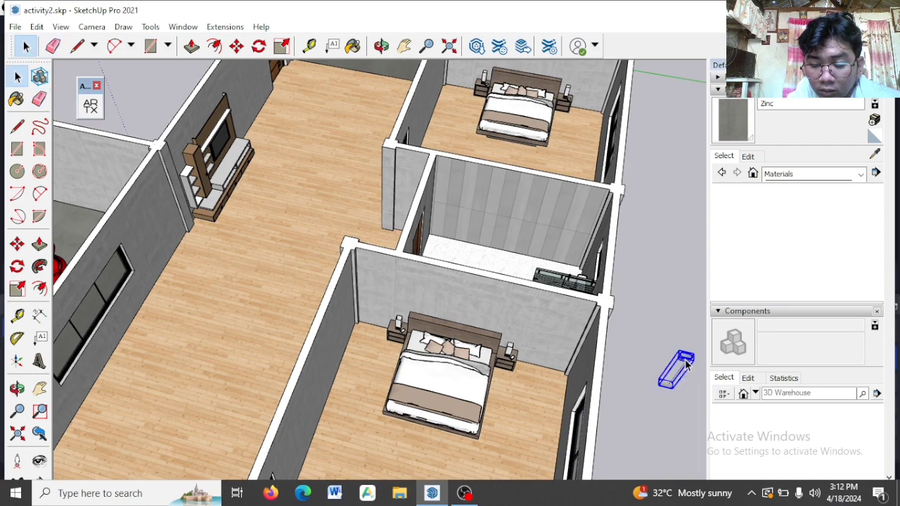
double_click(685, 360)
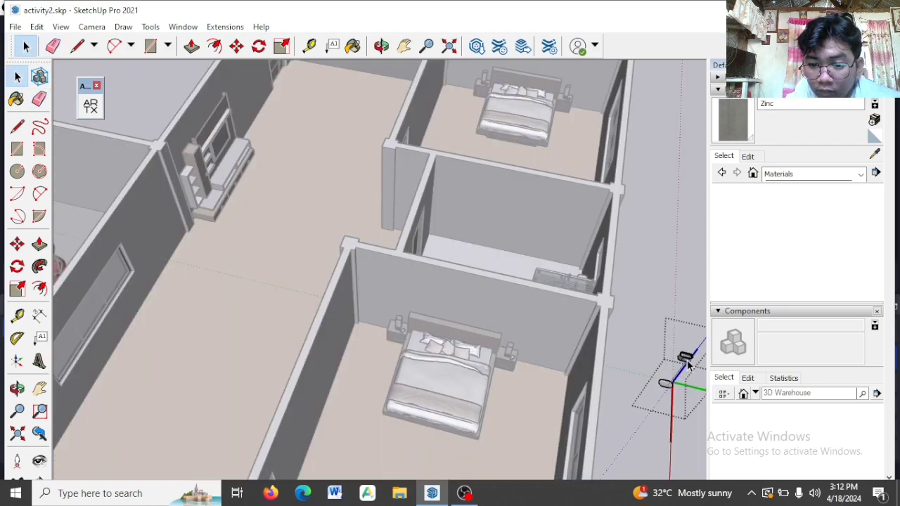
scroll(689, 364, "down", 2)
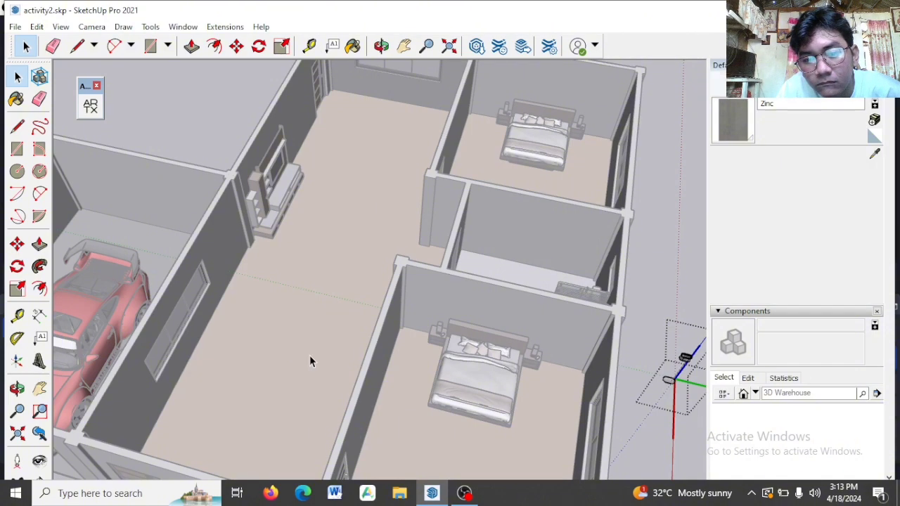
scroll(508, 295, "down", 1)
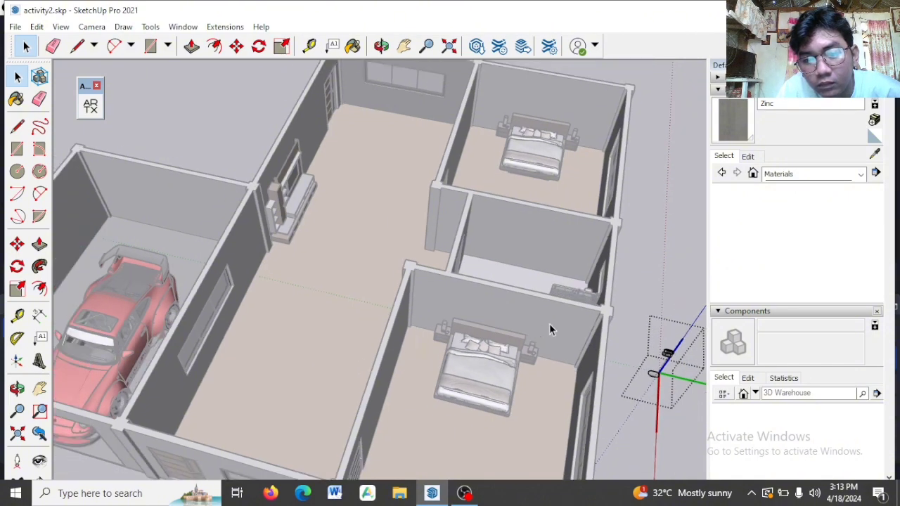
key("Escape")
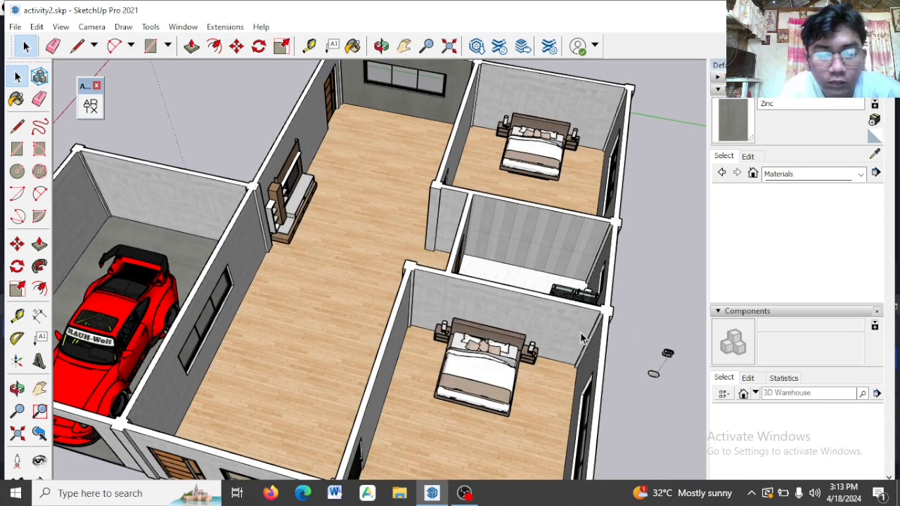
- Open the Senza component outside the house for editing and delete part of the geometry at its far end
double_click(667, 356)
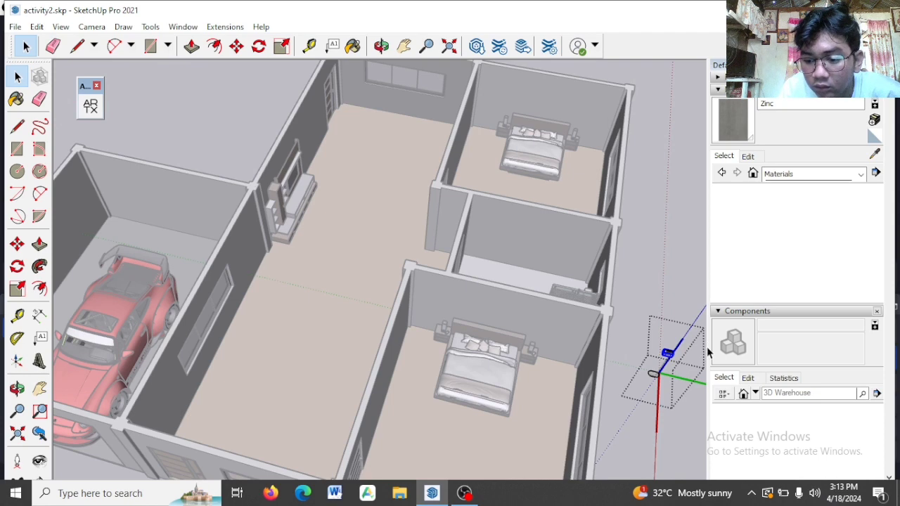
key("Delete")
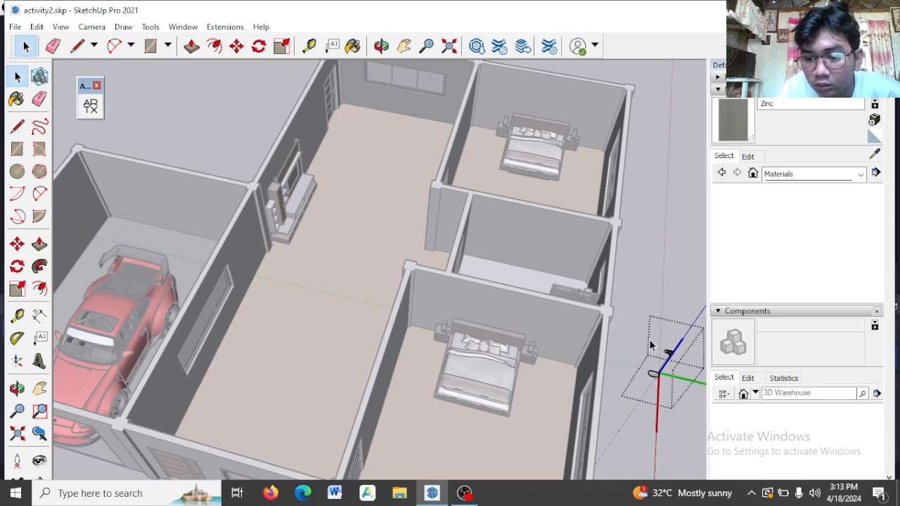
key("Escape")
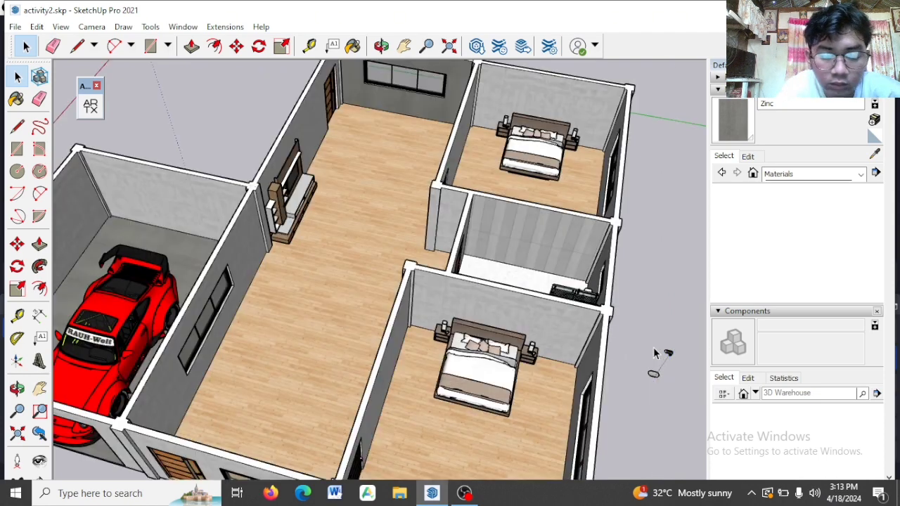
- Delete the whole Senza component from the ground outside the nearer bedroom
scroll(675, 365, "up", 6)
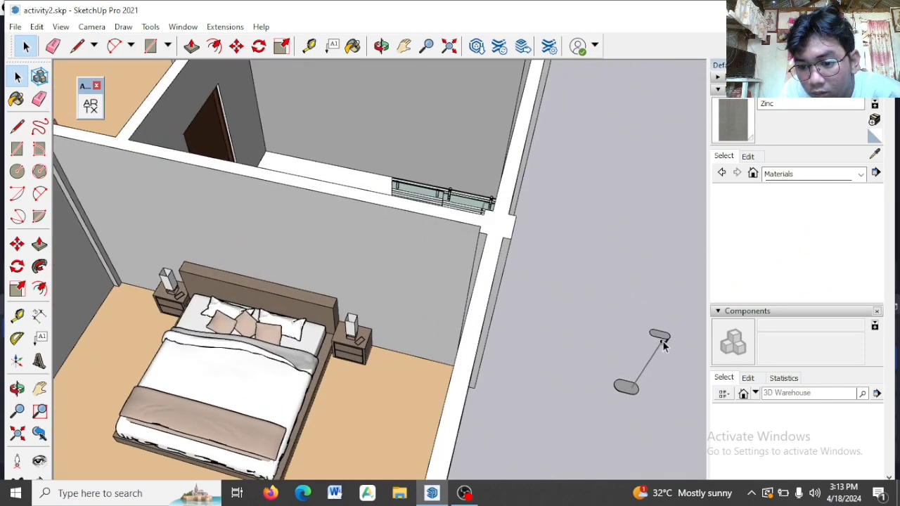
left_click(662, 341)
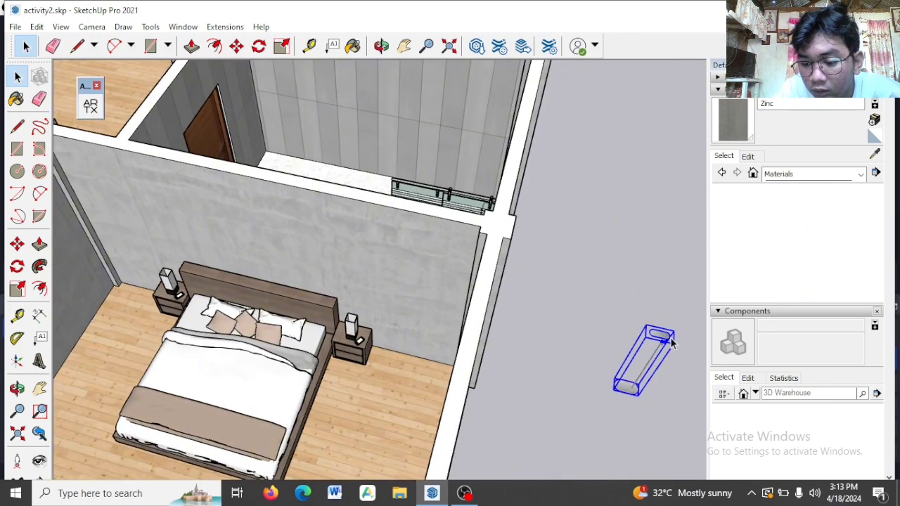
key("Delete")
middle_click_drag(674, 329, 657, 315)
scroll(619, 293, "down", 5)
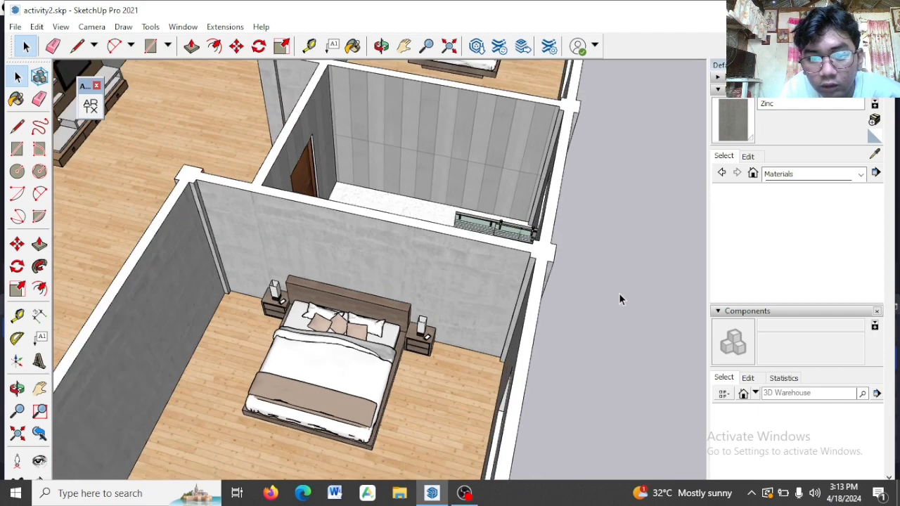
- Inspect the house's exterior from all sides, including the garage and windows, and the upper-floor rooms from above, including the toilet room
scroll(618, 297, "down", 5)
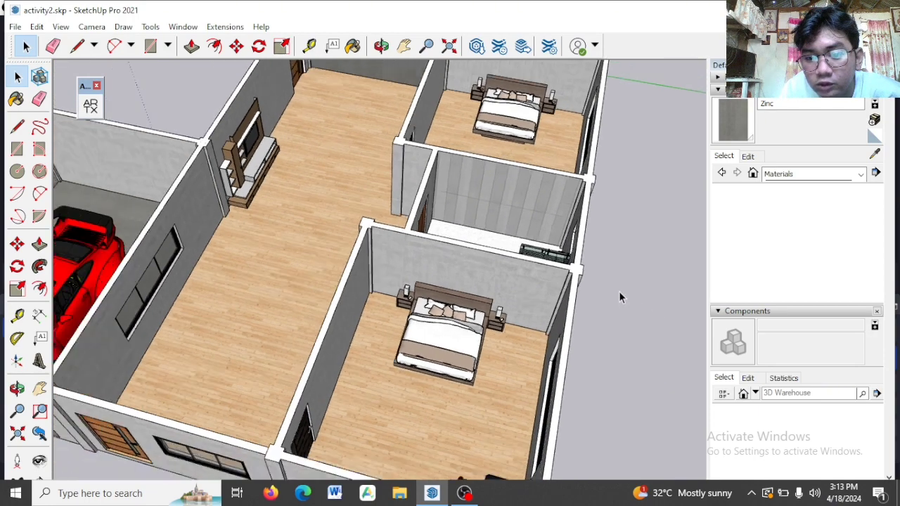
scroll(620, 298, "down", 2)
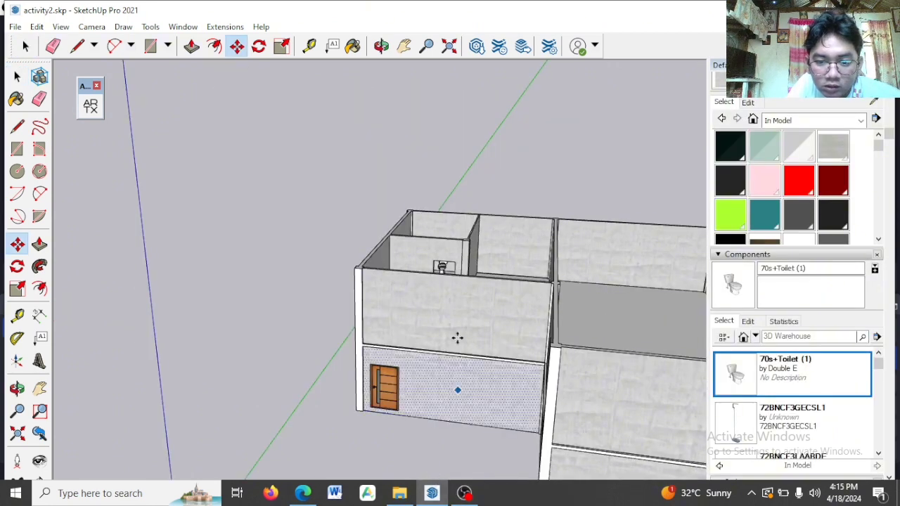
middle_click_drag(591, 386, 499, 322)
scroll(499, 322, "down", 3)
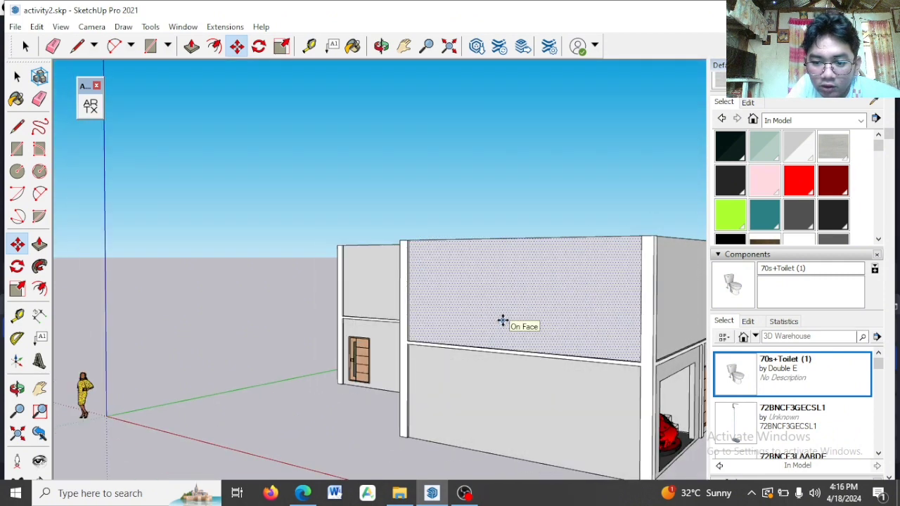
middle_click_drag(486, 99, 476, 335)
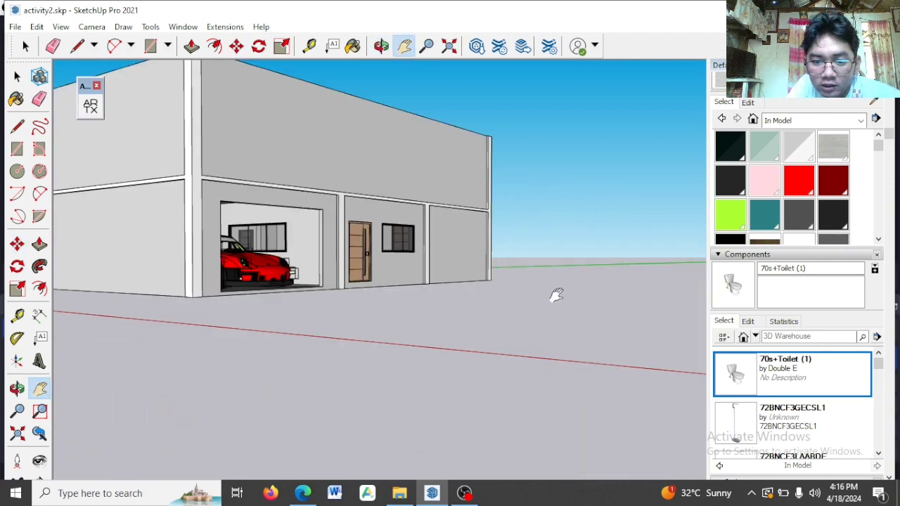
middle_click_drag(554, 297, 384, 325)
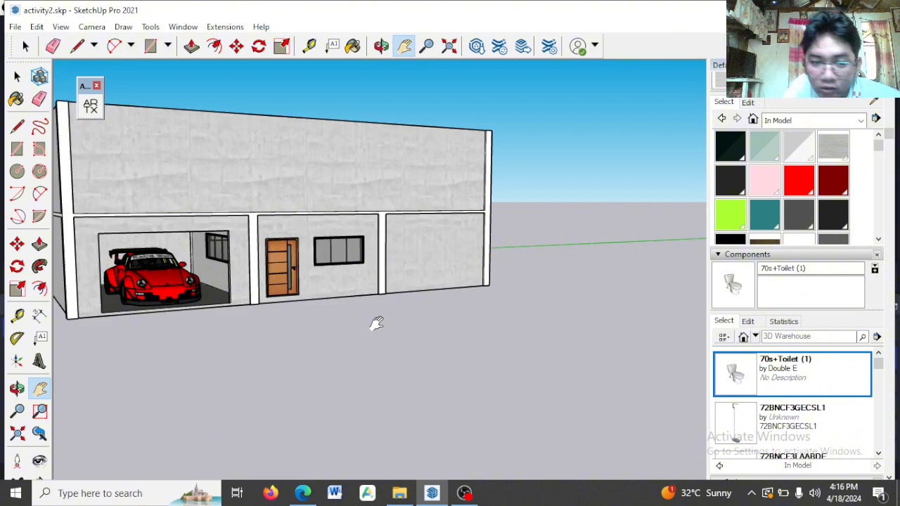
middle_click_drag(371, 323, 371, 321)
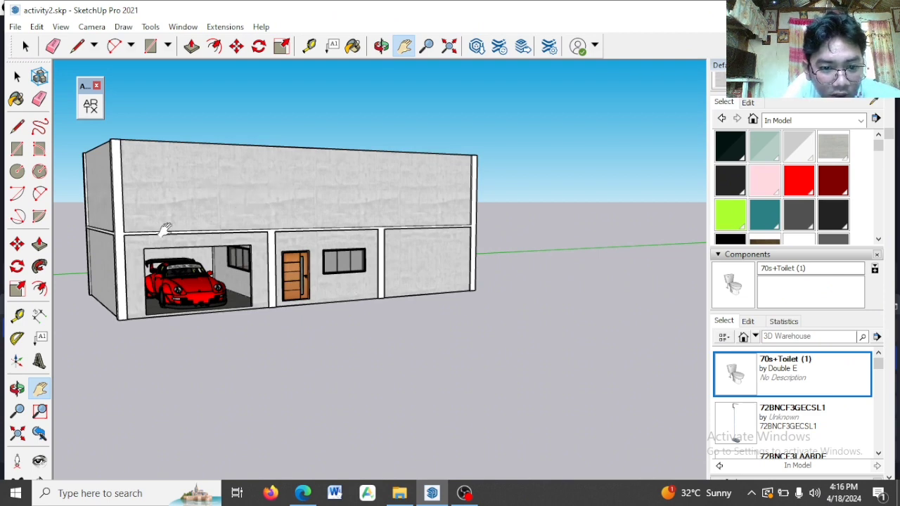
scroll(211, 313, "up", 2)
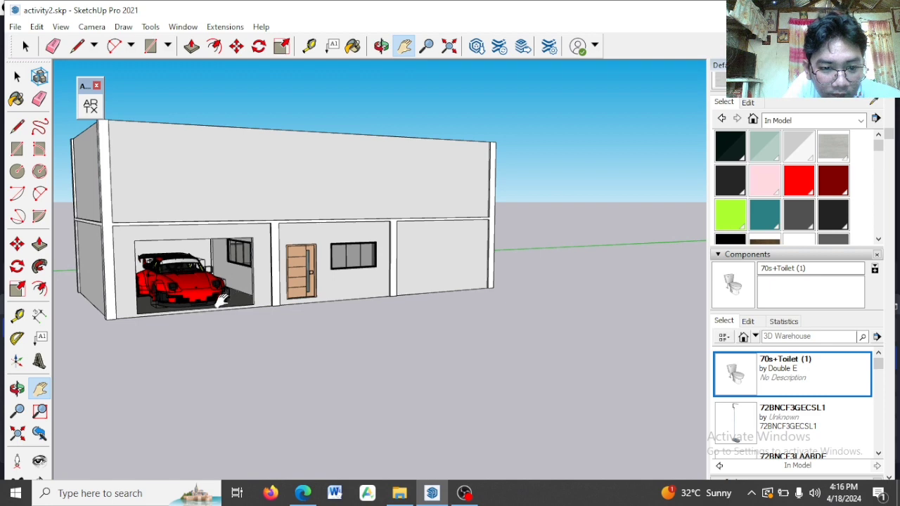
scroll(302, 348, "down", 1)
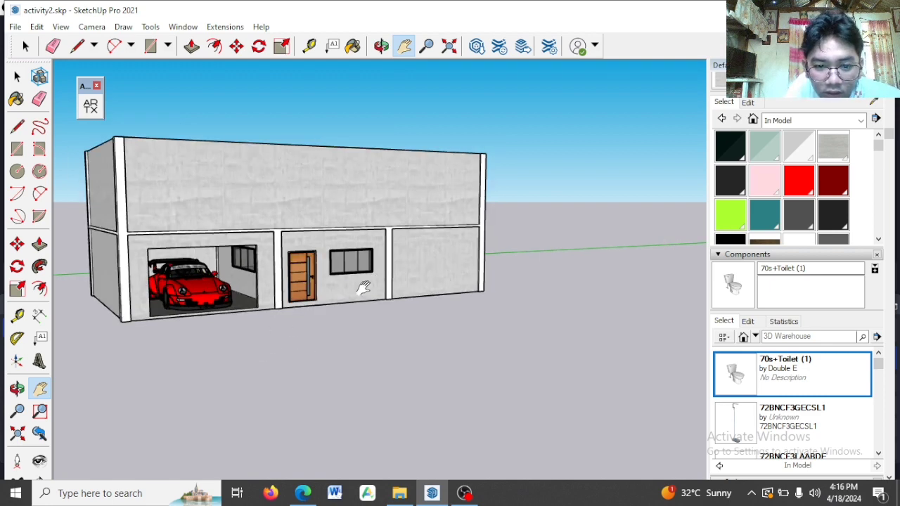
middle_click_drag(372, 331, 288, 333)
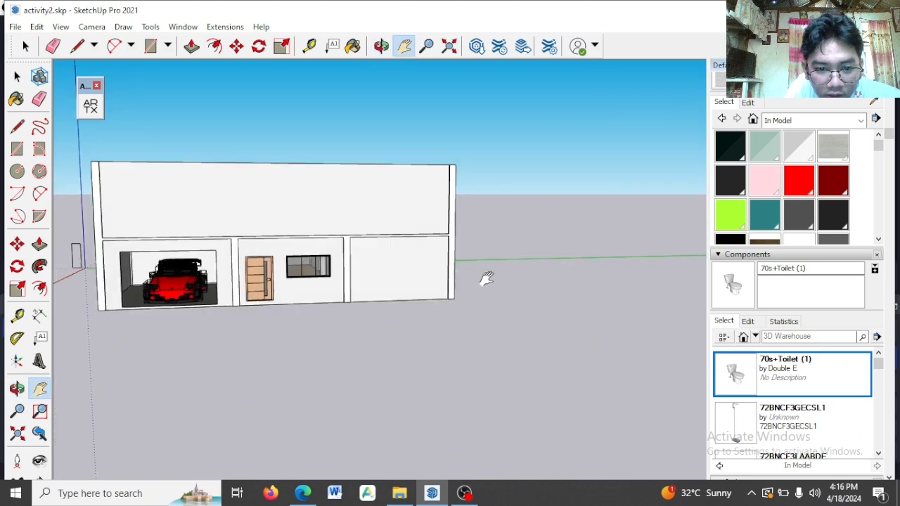
middle_click_drag(484, 279, 153, 283)
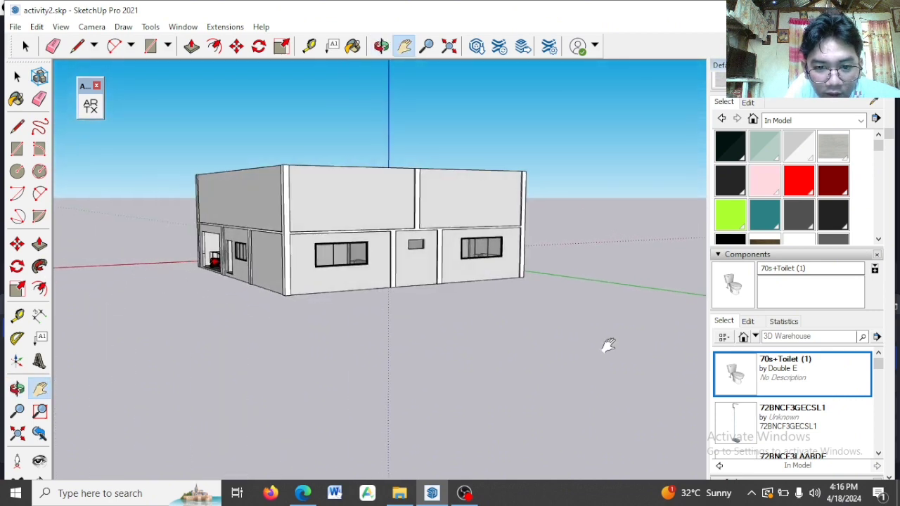
middle_click_drag(521, 330, 400, 303)
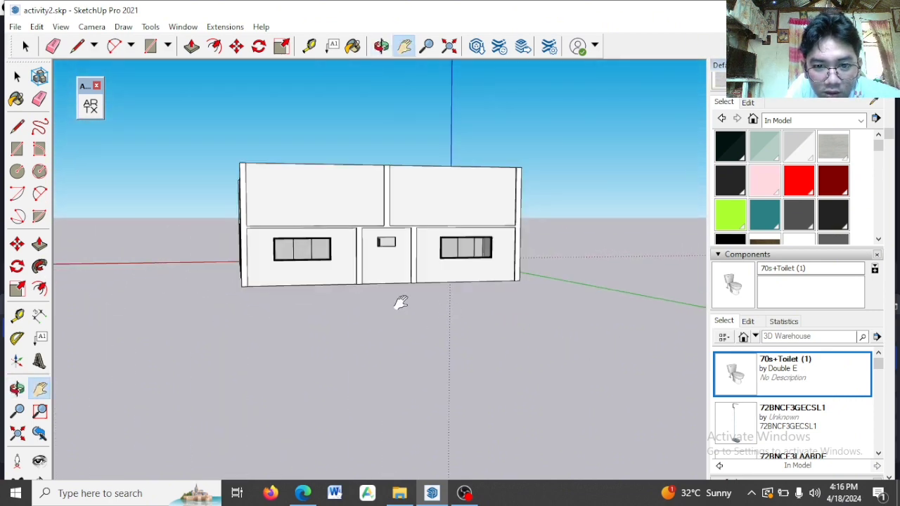
middle_click_drag(504, 298, 235, 315)
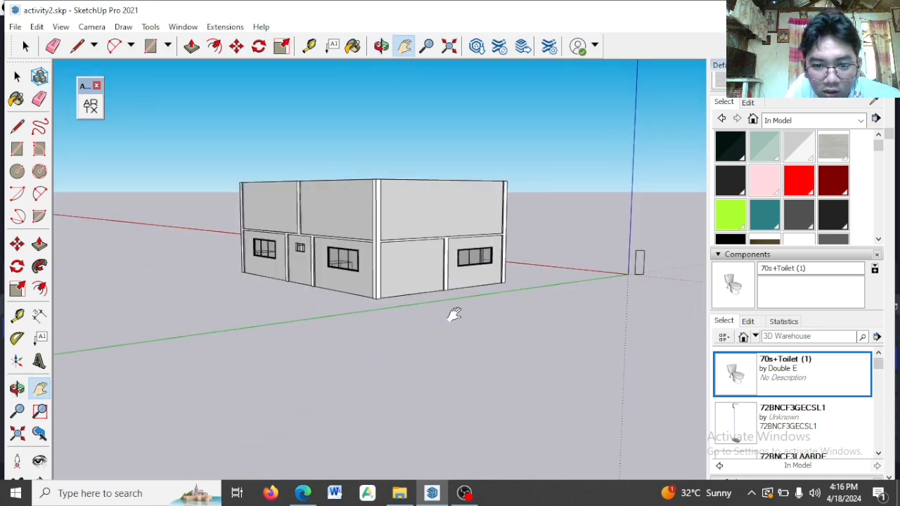
scroll(452, 314, "down", 1)
scroll(431, 312, "up", 4)
middle_click_drag(527, 282, 438, 297)
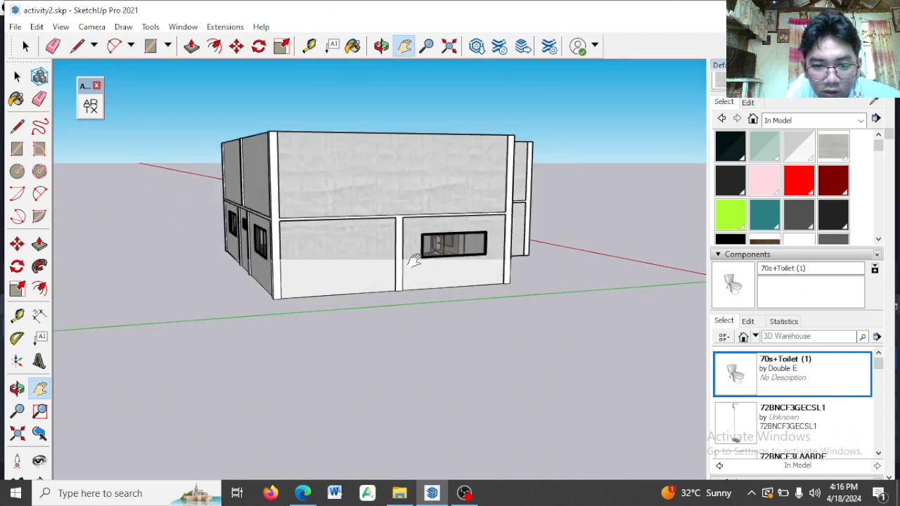
mouse_move(575, 242)
middle_mouse_down()
mouse_move(542, 221)
mouse_move(520, 328)
mouse_move(608, 215)
mouse_move(559, 263)
mouse_move(393, 345)
mouse_move(416, 307)
middle_mouse_up()
middle_click_drag(473, 264, 479, 189)
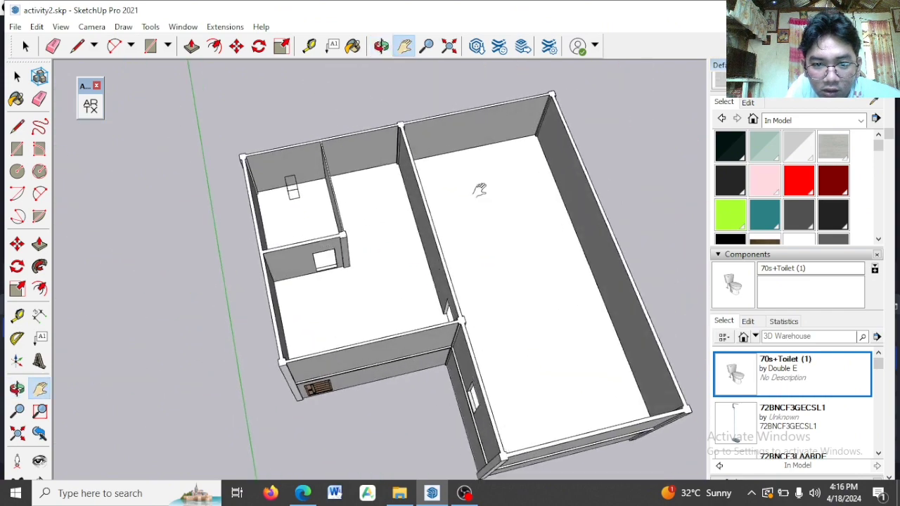
scroll(362, 209, "up", 5)
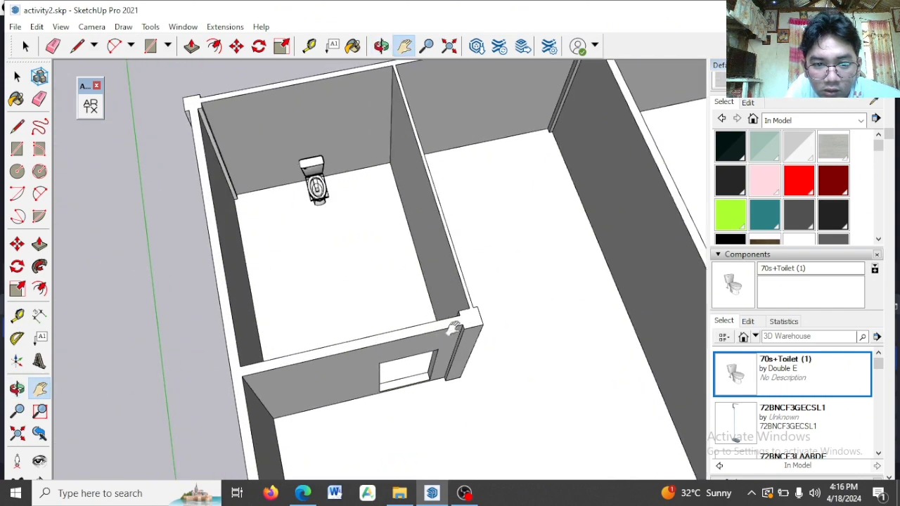
scroll(336, 171, "up", 1)
scroll(345, 194, "down", 4)
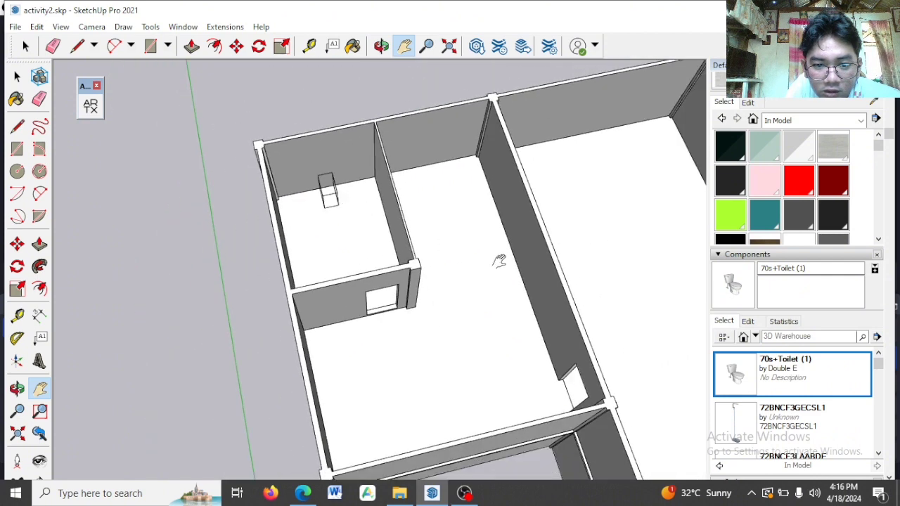
scroll(515, 274, "down", 1)
middle_click_drag(497, 307, 464, 297)
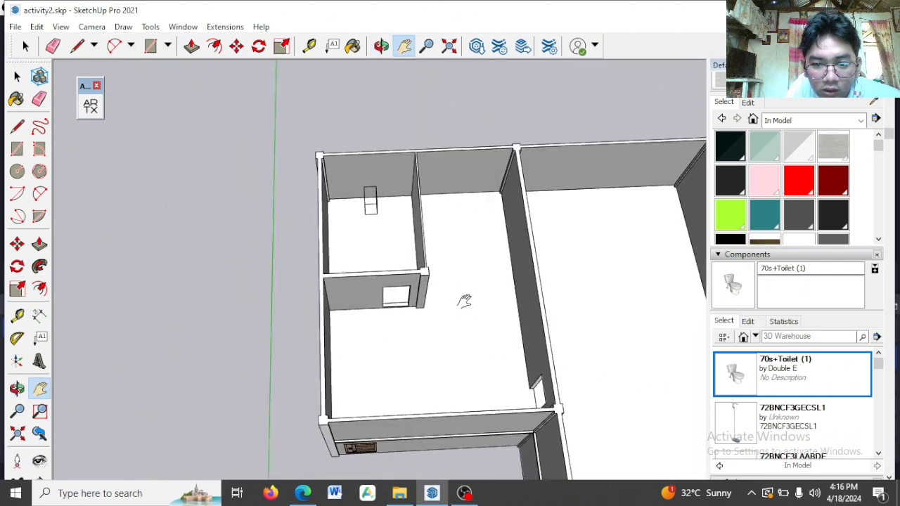
- Find the washbasin Component#45 among the in-model components and place it on the open ground behind the upper-floor toilet room
scroll(754, 397, "down", 2)
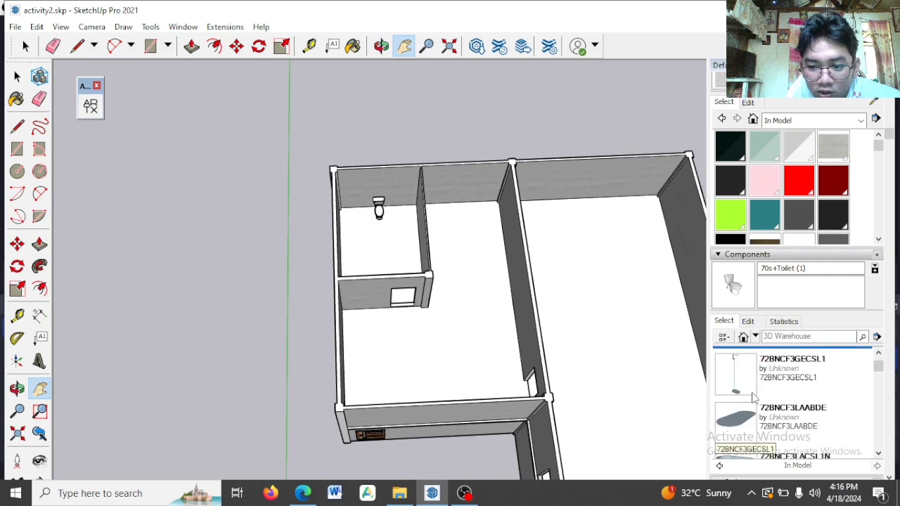
scroll(755, 398, "down", 3)
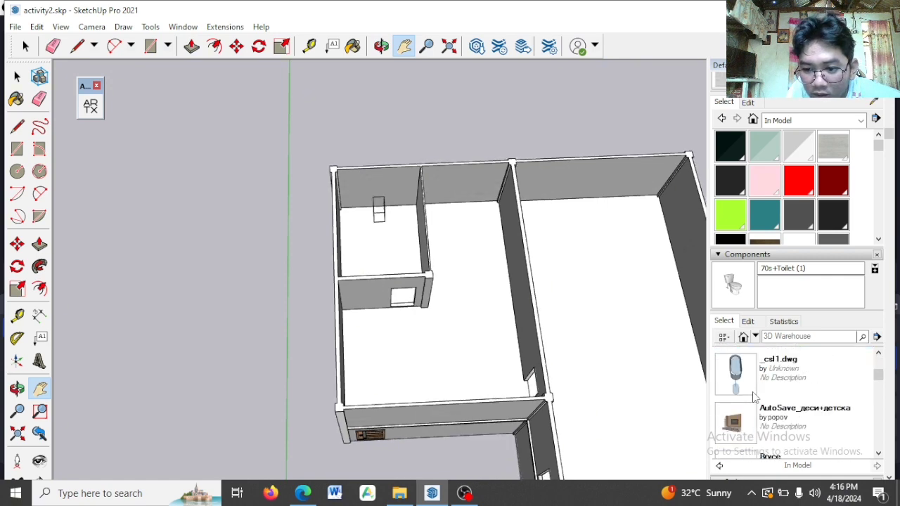
scroll(752, 391, "down", 6)
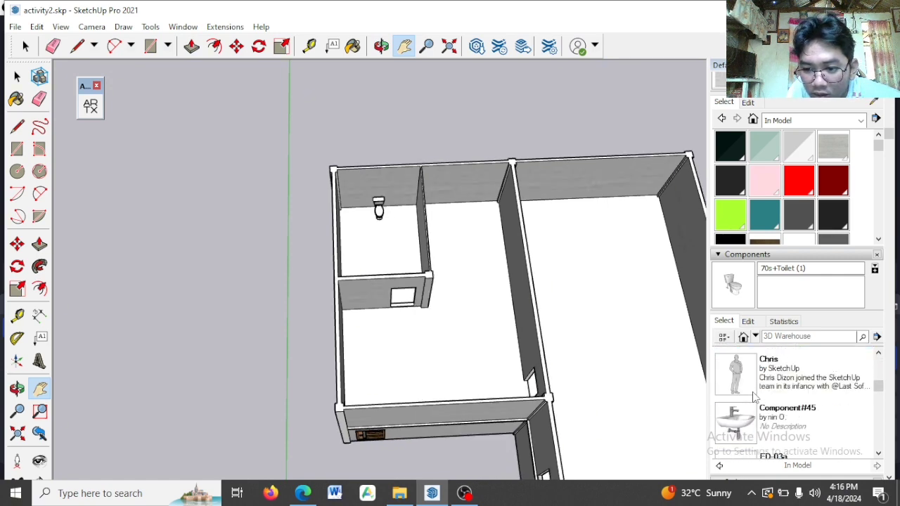
scroll(751, 392, "down", 5)
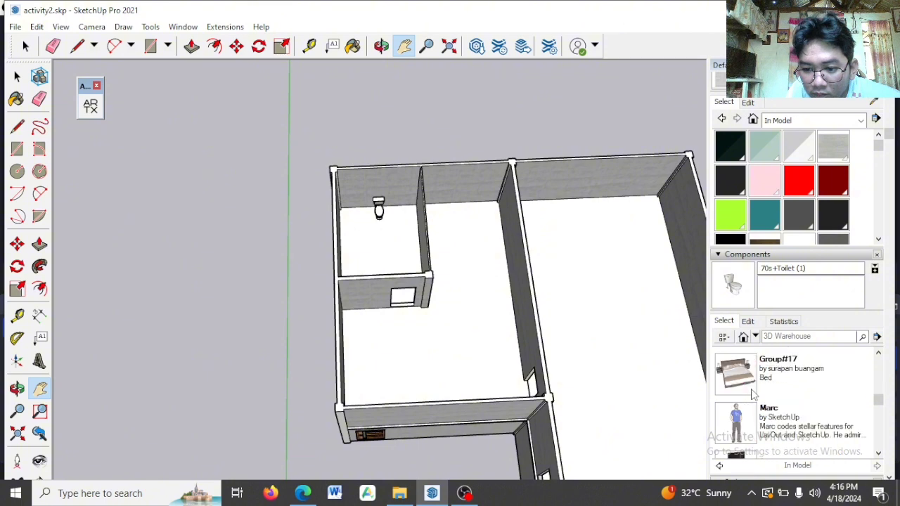
scroll(751, 394, "down", 3)
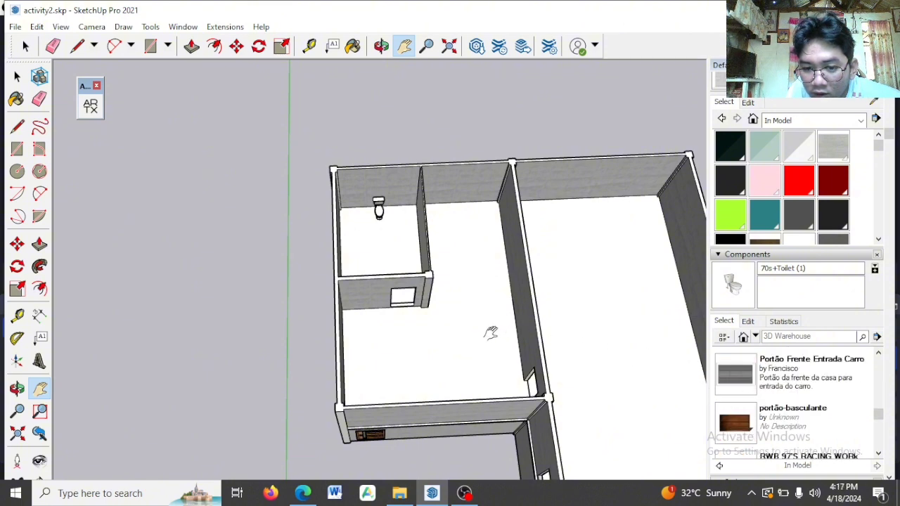
scroll(742, 398, "up", 4)
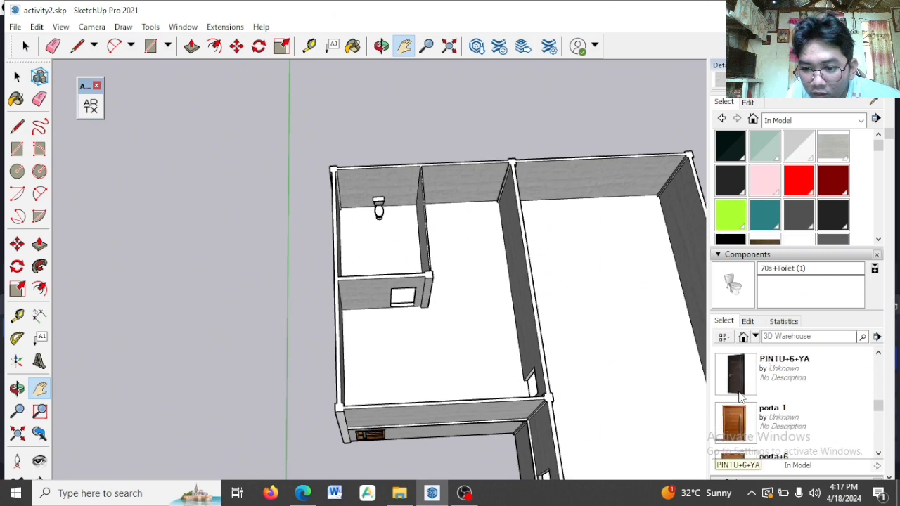
scroll(740, 398, "up", 5)
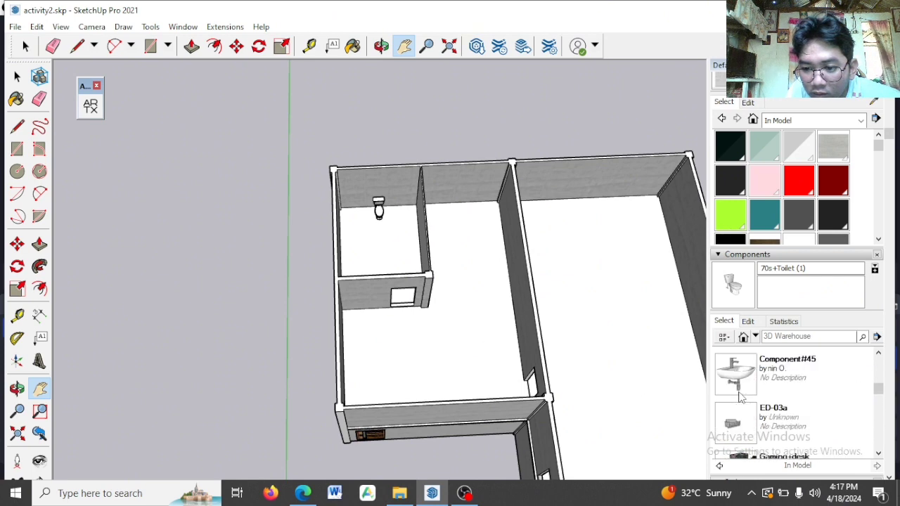
scroll(740, 398, "up", 1)
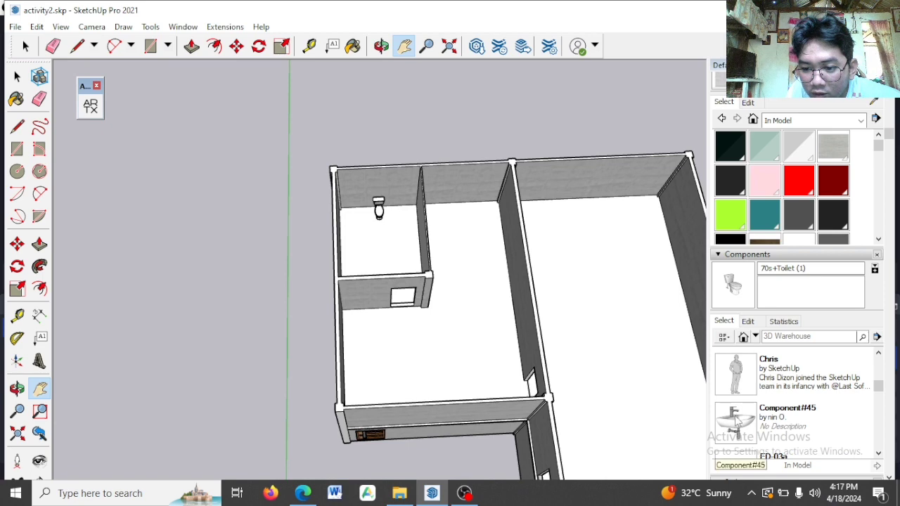
left_click(736, 421)
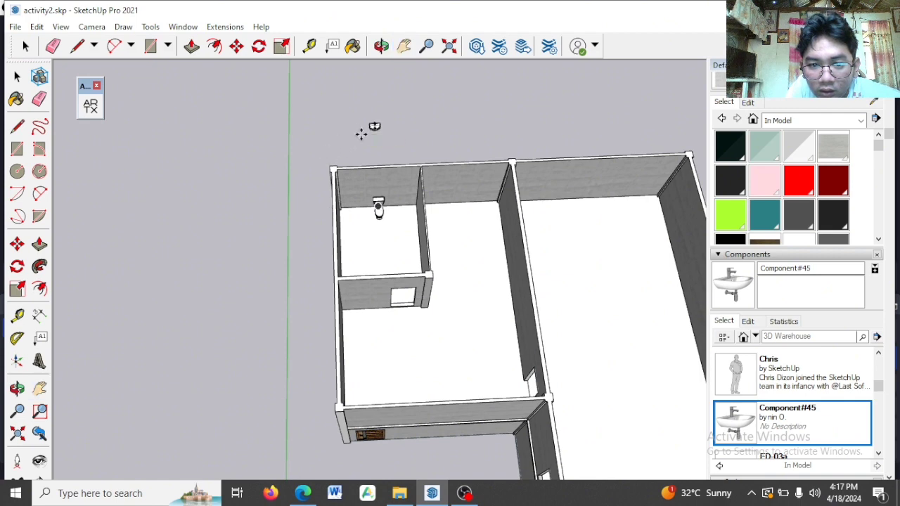
scroll(389, 135, "up", 1)
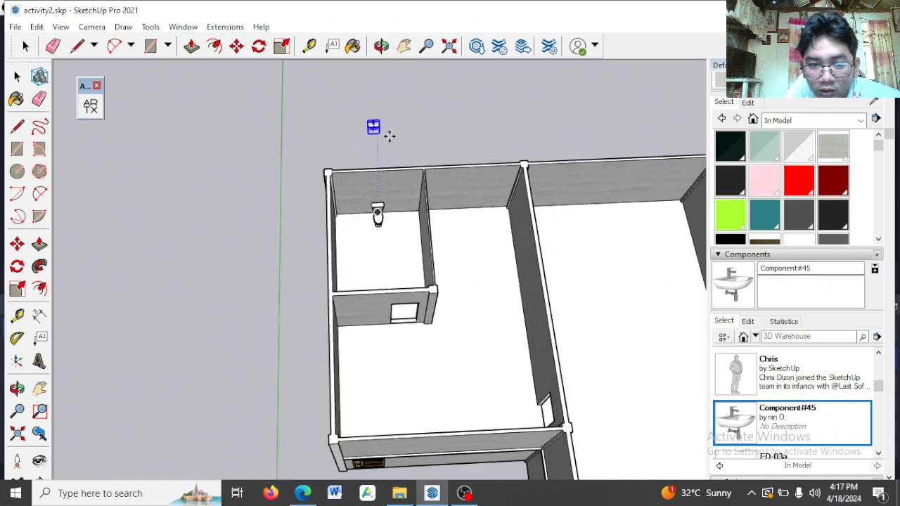
scroll(383, 135, "up", 3)
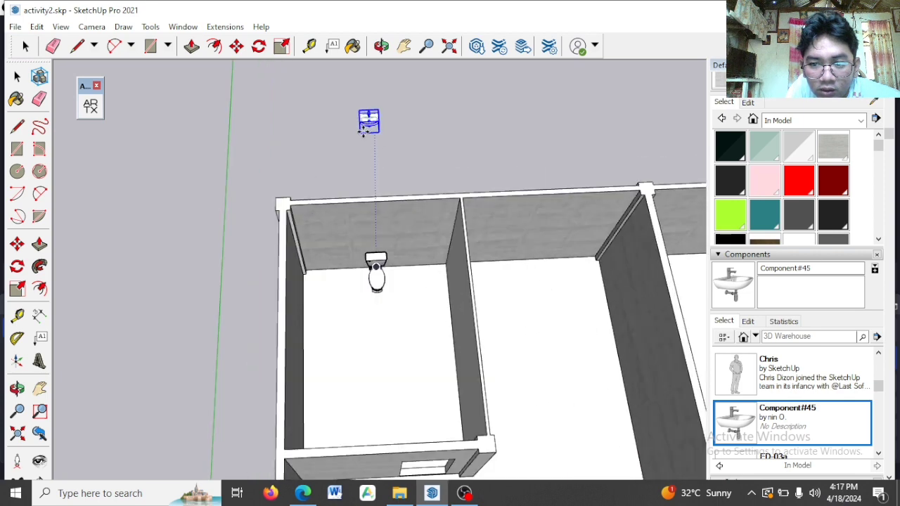
- Rotate the washbasin outside the house a quarter turn clockwise, as seen from above
scroll(364, 131, "up", 8)
middle_click_drag(498, 147, 446, 218)
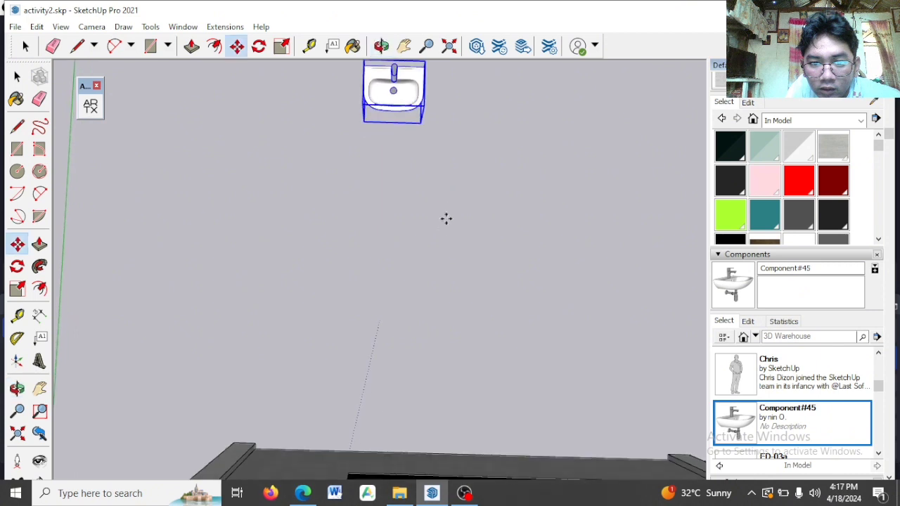
left_click(404, 45)
left_click_drag(492, 156, 380, 273)
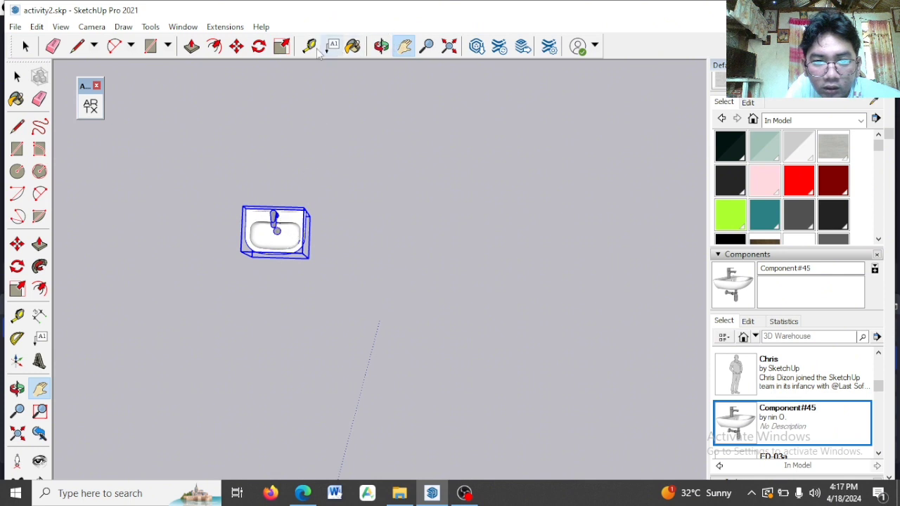
left_click(237, 45)
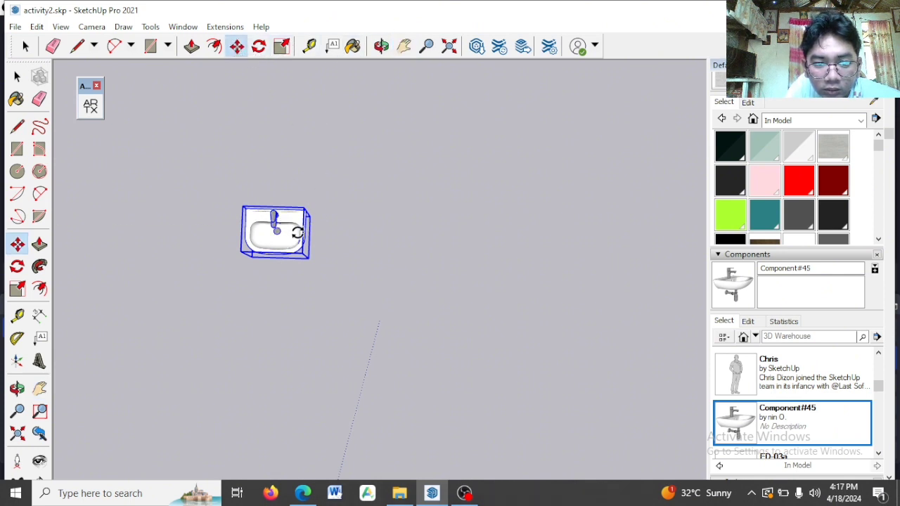
mouse_move(297, 231)
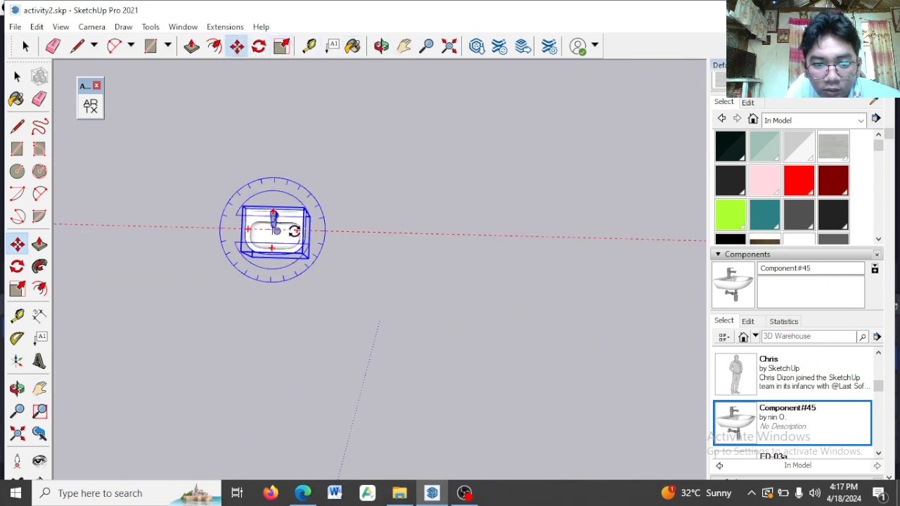
left_click(294, 235)
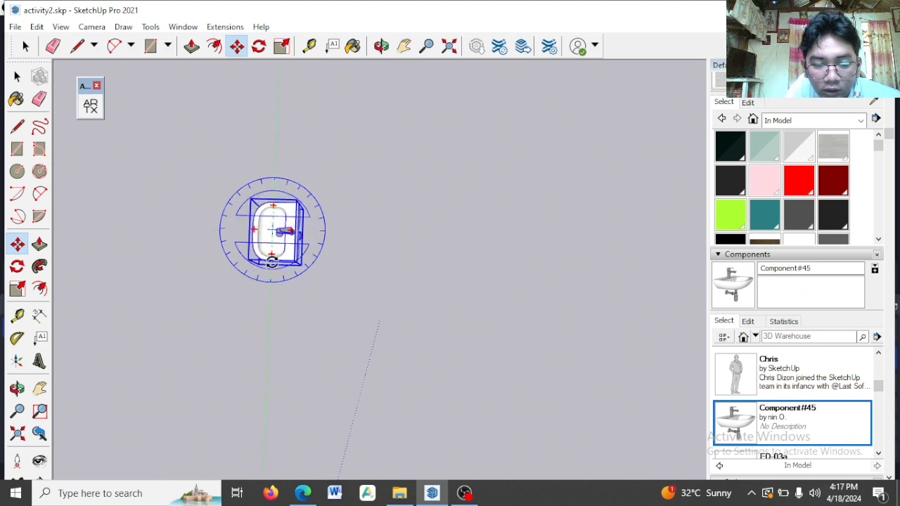
left_click(271, 261)
scroll(403, 225, "down", 5)
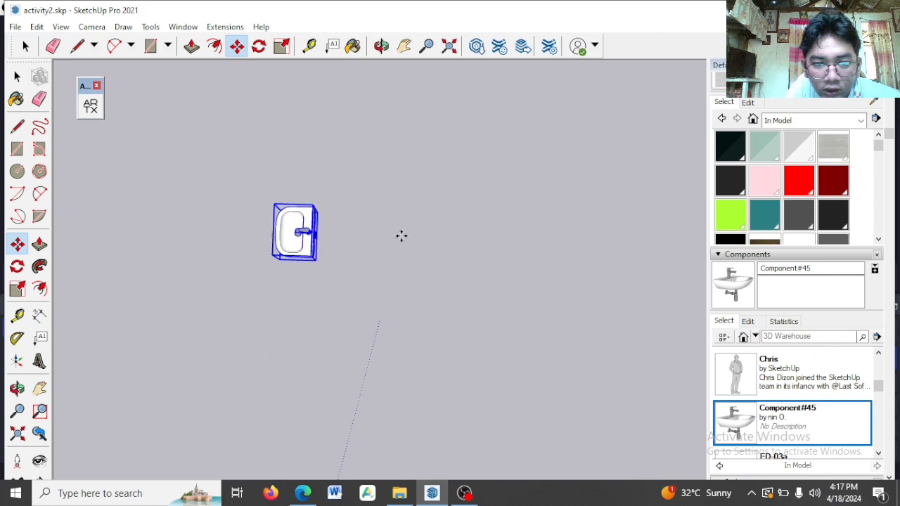
scroll(435, 352, "down", 1)
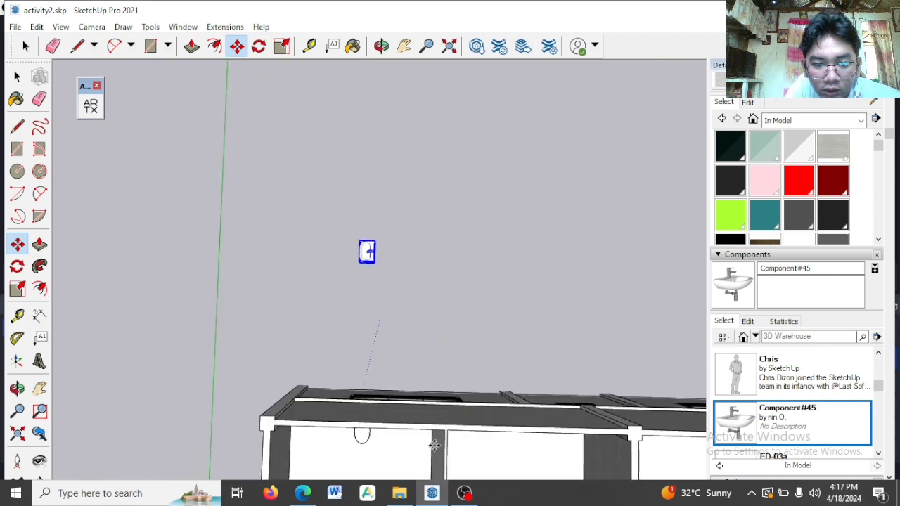
- Try to move the washbasin from the ground outside into the upper-floor toilet room, working from above
left_click(403, 45)
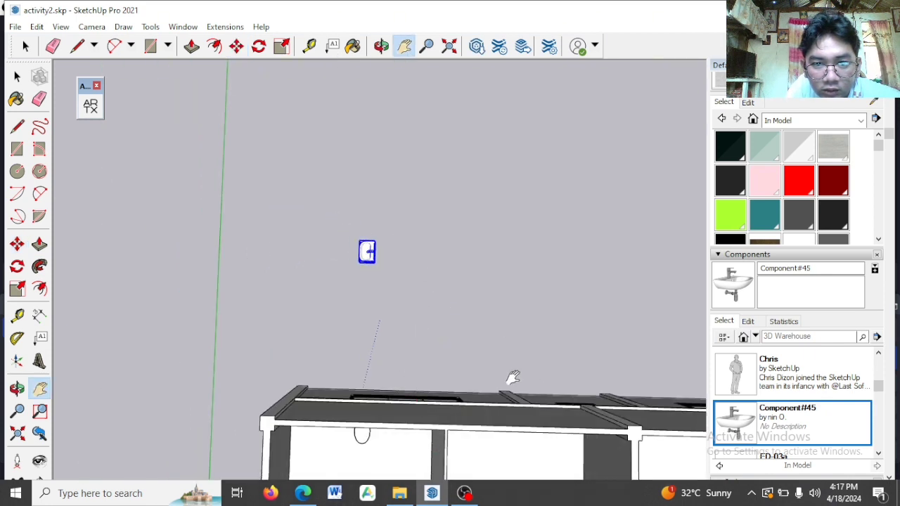
left_click_drag(513, 376, 502, 251)
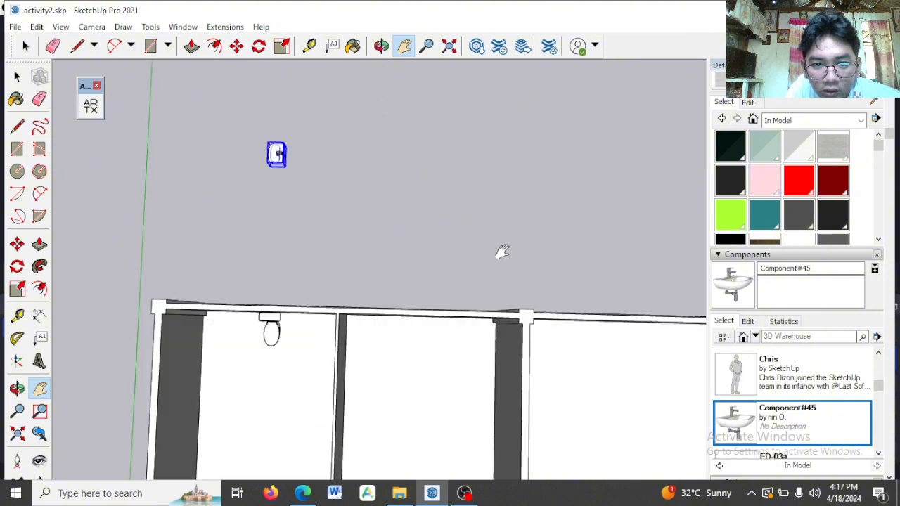
left_click_drag(422, 352, 382, 318)
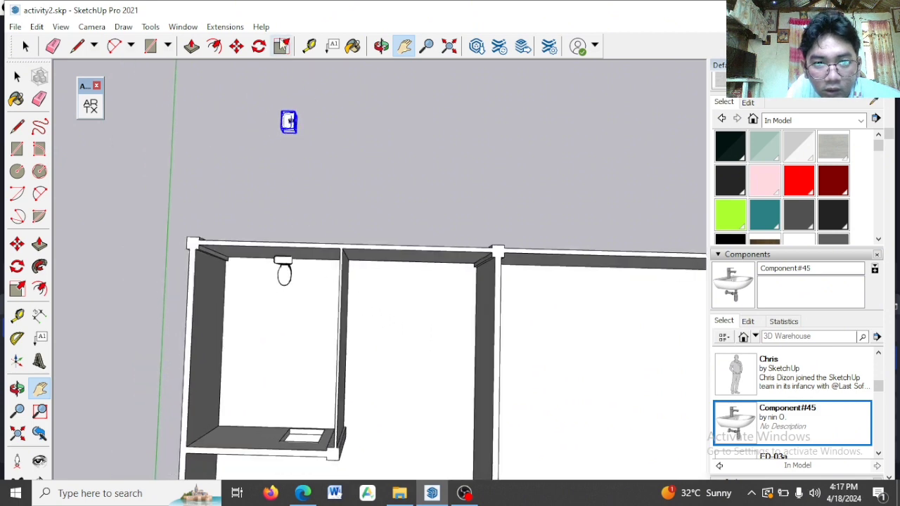
left_click(237, 47)
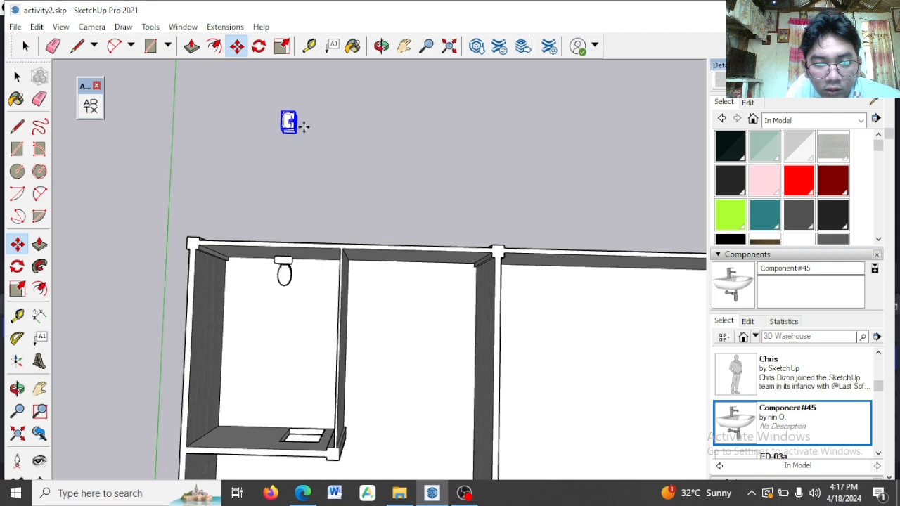
scroll(301, 125, "up", 2)
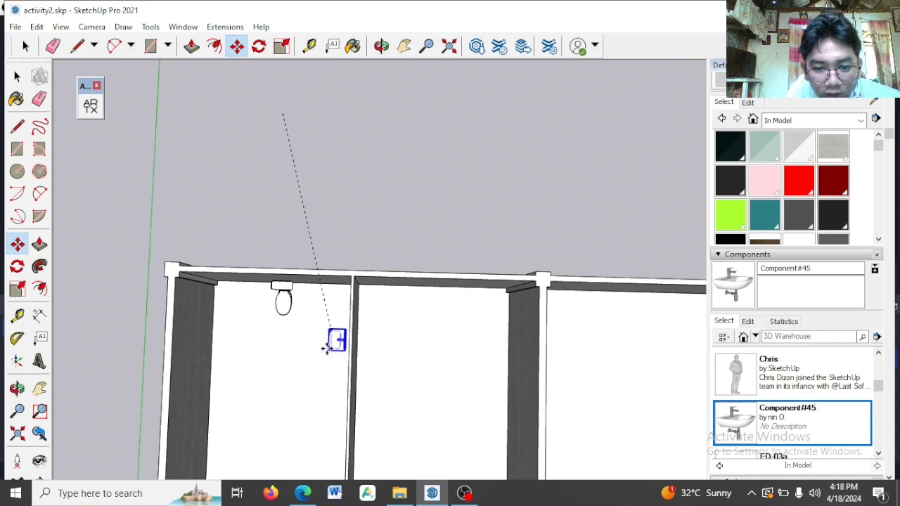
middle_click_drag(322, 366, 455, 225)
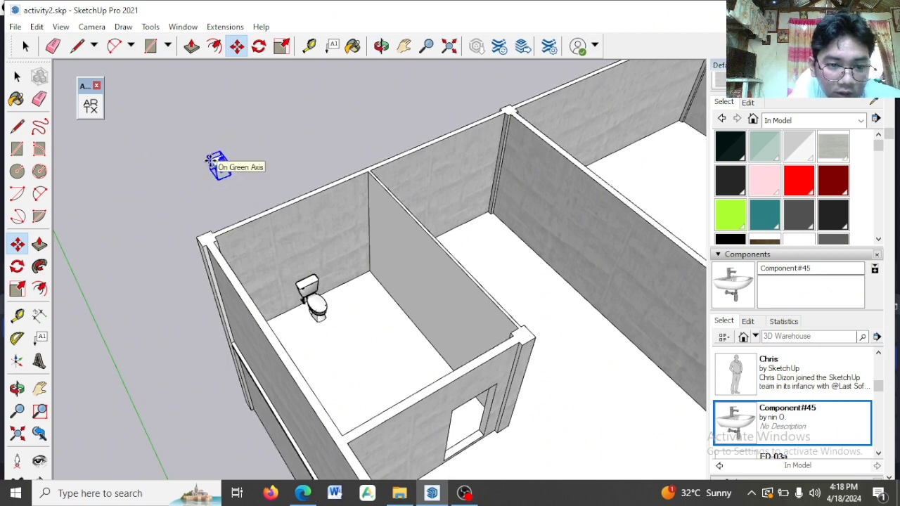
left_click(226, 179)
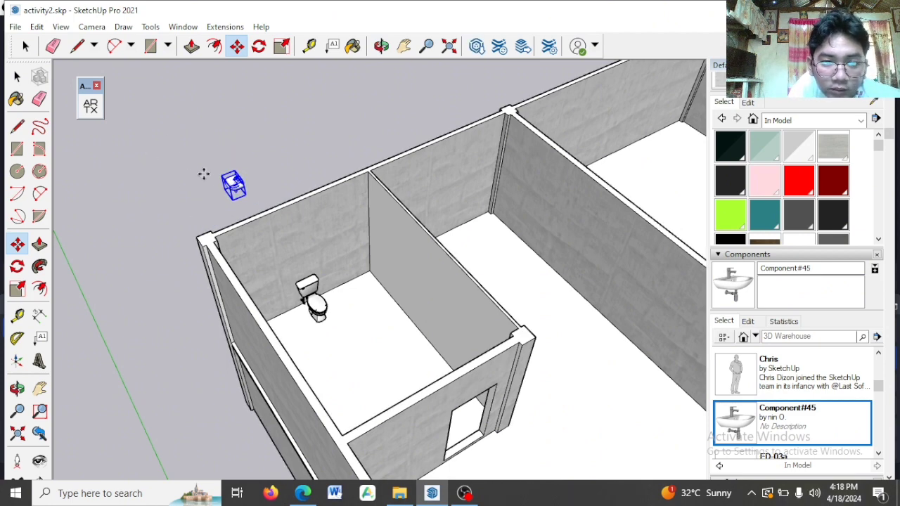
- Move the washbasin by its back lower corner onto the toilet room's partition wall, beside the toilet and above the floor, and deselect it
scroll(232, 181, "up", 1)
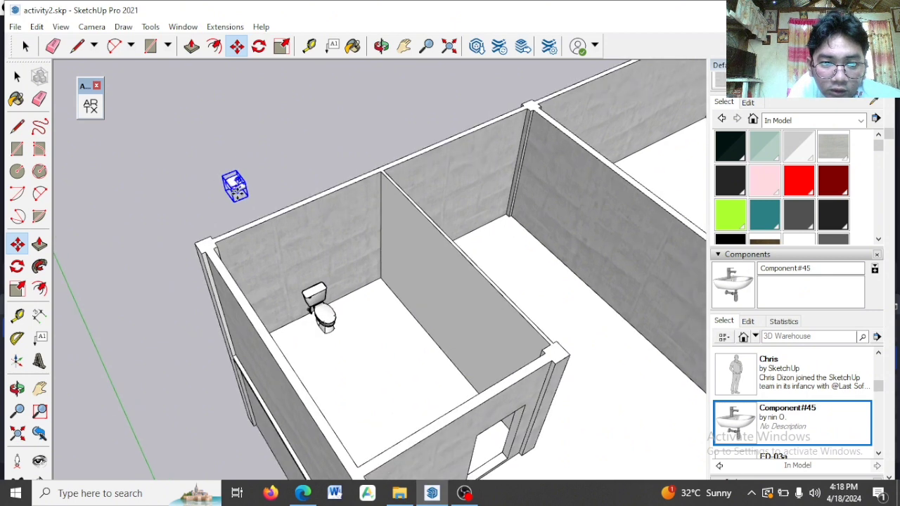
scroll(239, 195, "up", 1)
scroll(246, 211, "up", 1)
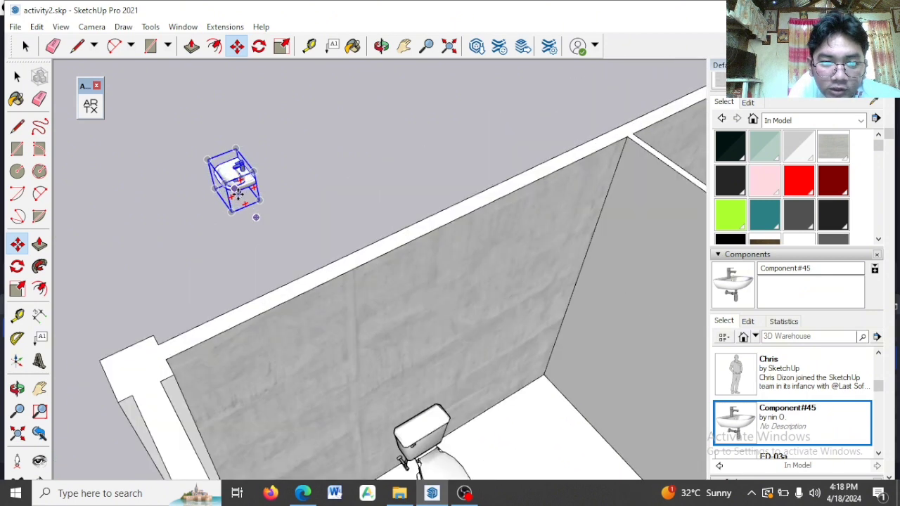
middle_click_drag(221, 241, 277, 247)
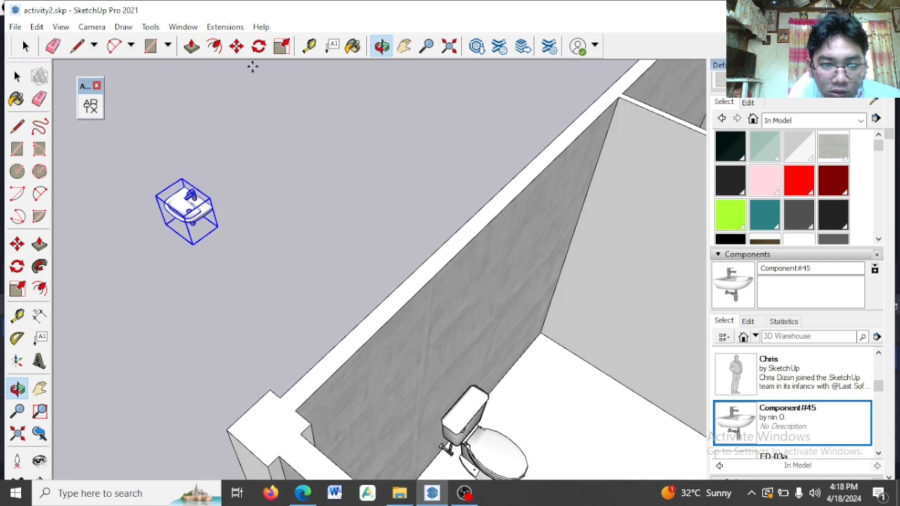
scroll(251, 66, "up", 1)
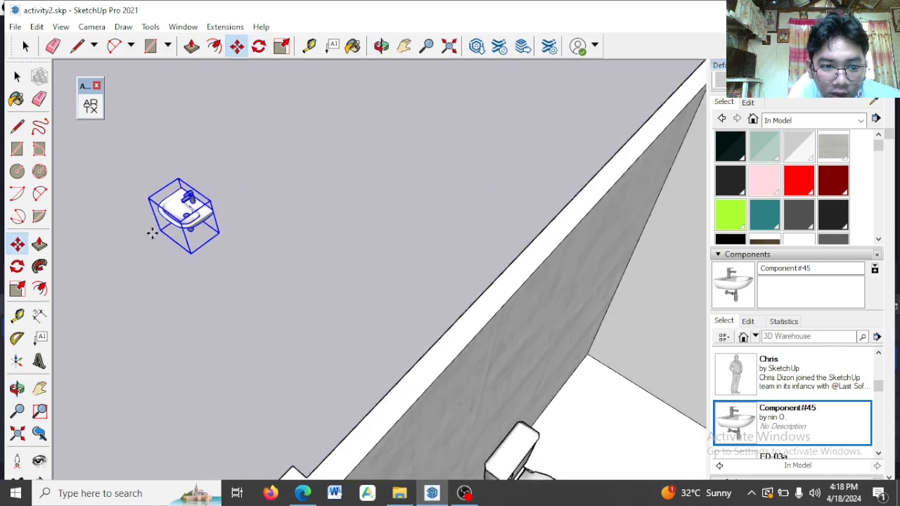
middle_click_drag(201, 244, 347, 94)
middle_click_drag(247, 183, 322, 213)
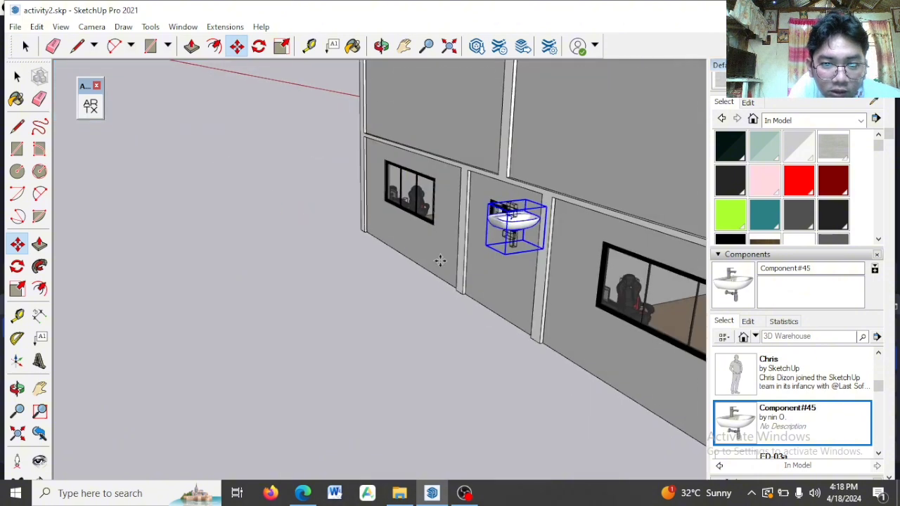
left_click(495, 250)
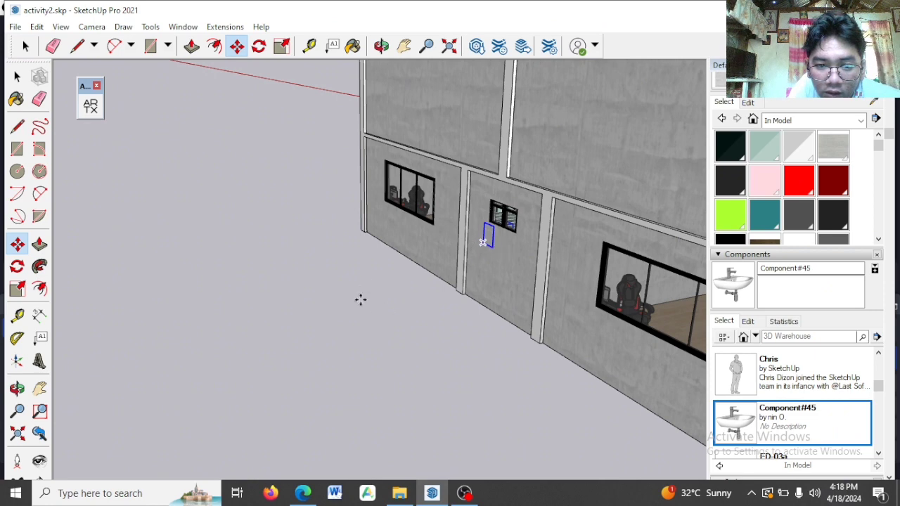
scroll(360, 299, "down", 6)
middle_click_drag(343, 297, 432, 314)
scroll(440, 324, "up", 2)
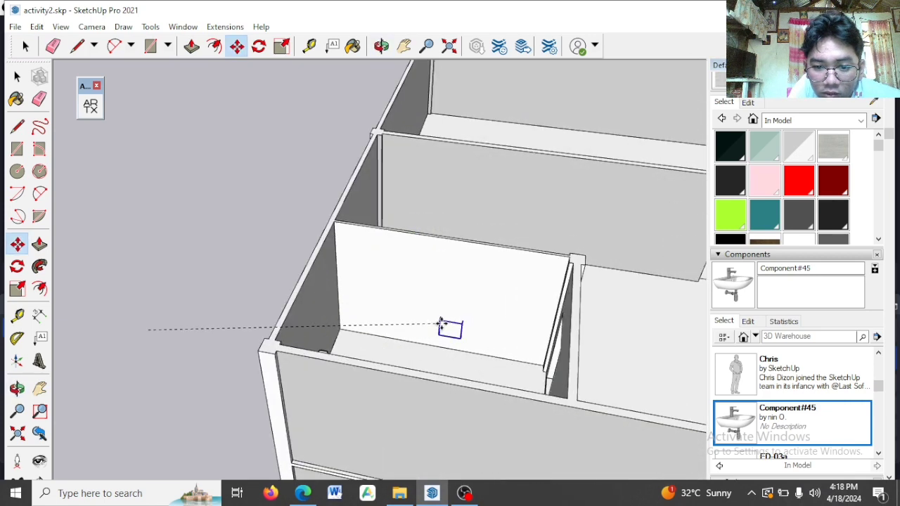
scroll(442, 319, "up", 3)
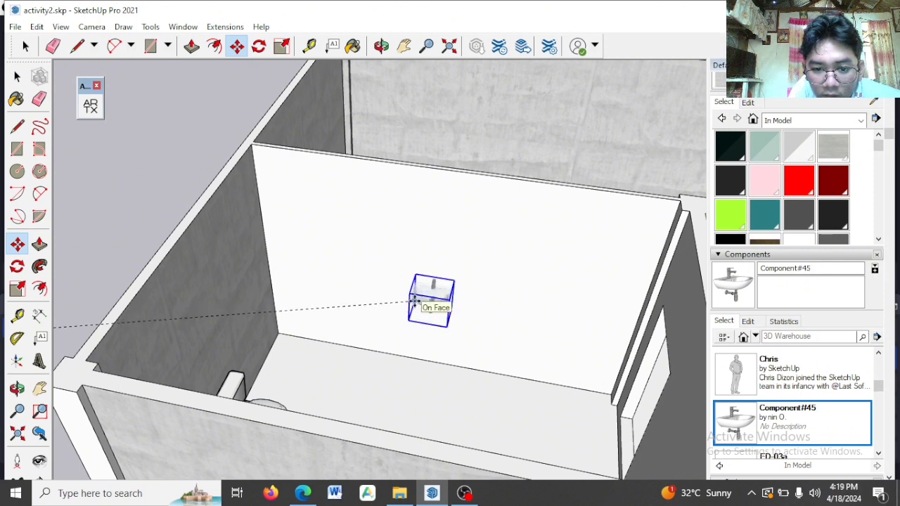
left_click(418, 301)
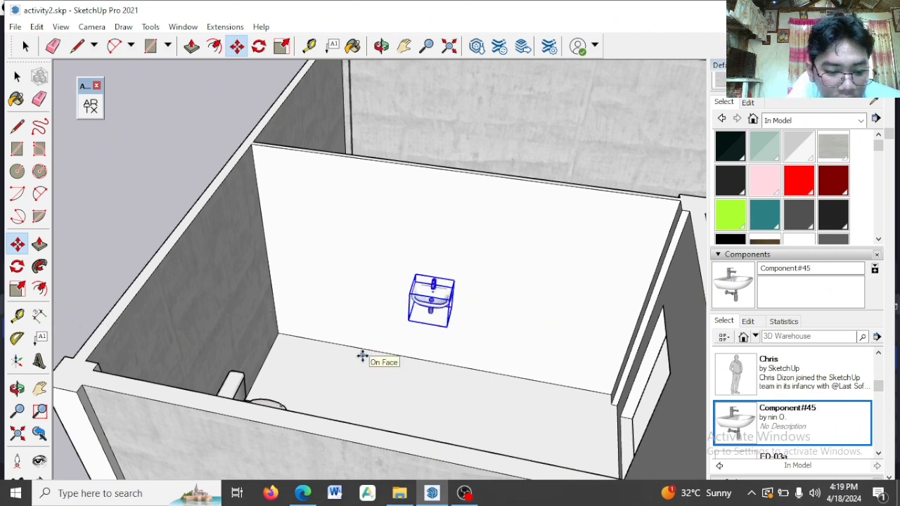
key("Escape")
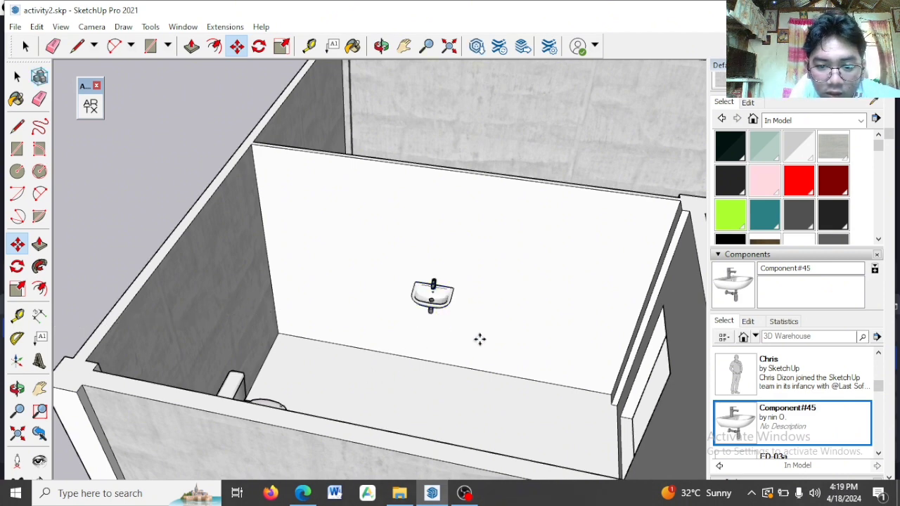
- Examine the toilet room from several sides and from above, checking the washbasin's position on the partition wall relative to the toilet and doorway
scroll(438, 350, "down", 1)
scroll(438, 350, "up", 1)
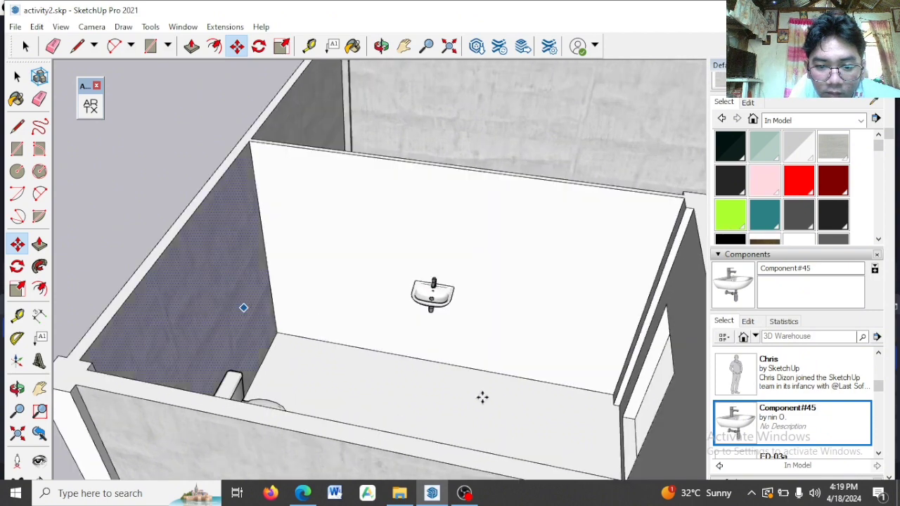
scroll(293, 331, "down", 6)
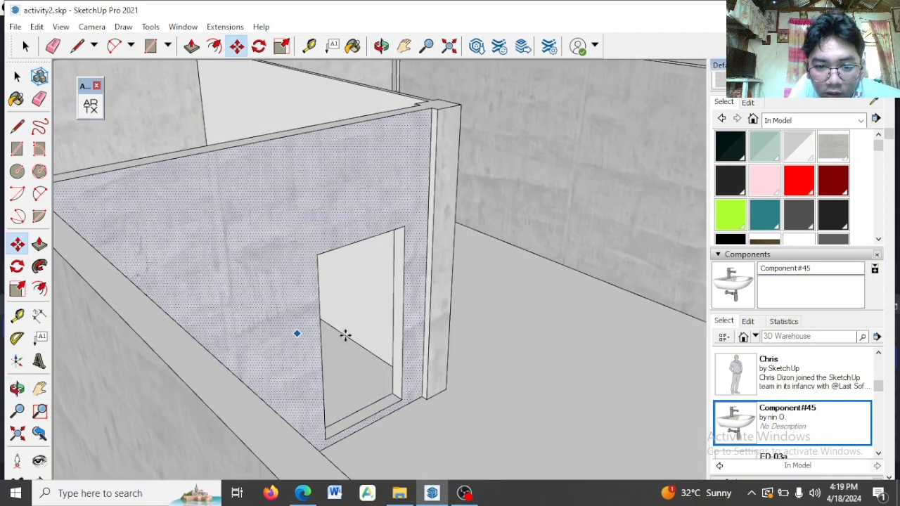
scroll(295, 310, "up", 5)
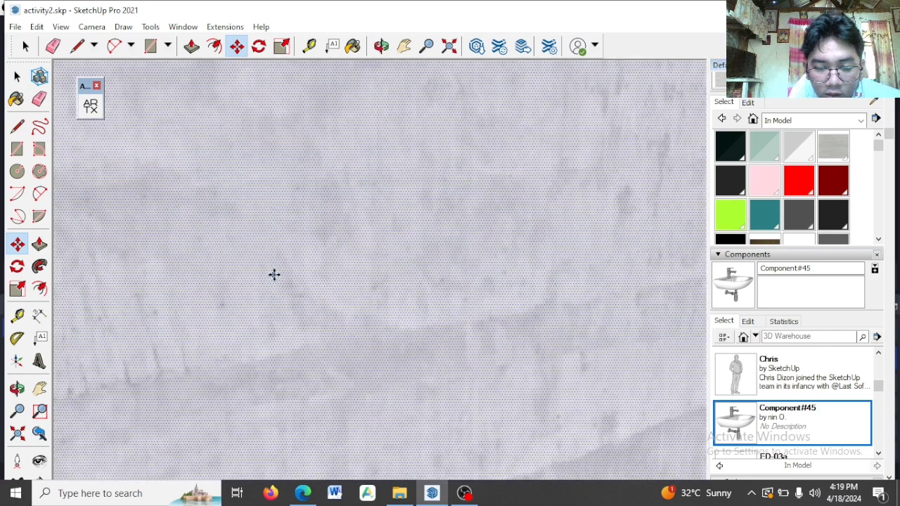
scroll(274, 274, "down", 5)
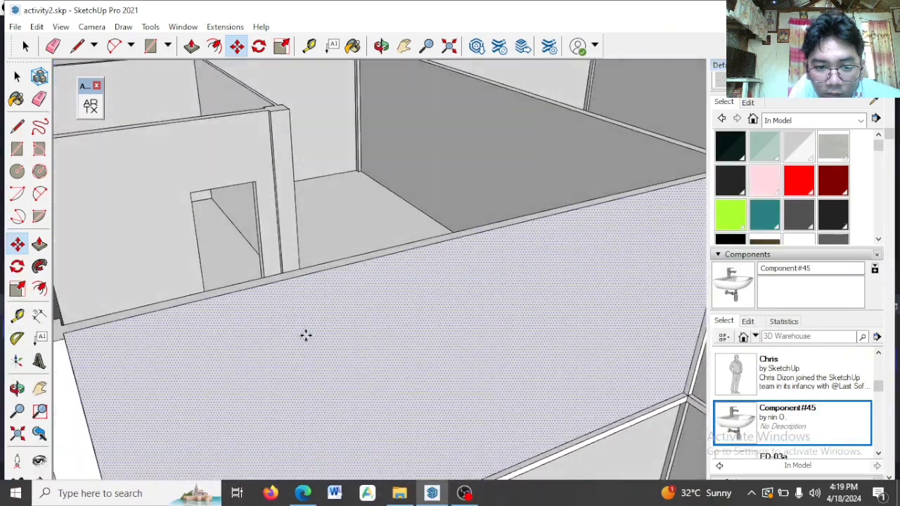
middle_click_drag(190, 172, 298, 277)
scroll(253, 237, "up", 2)
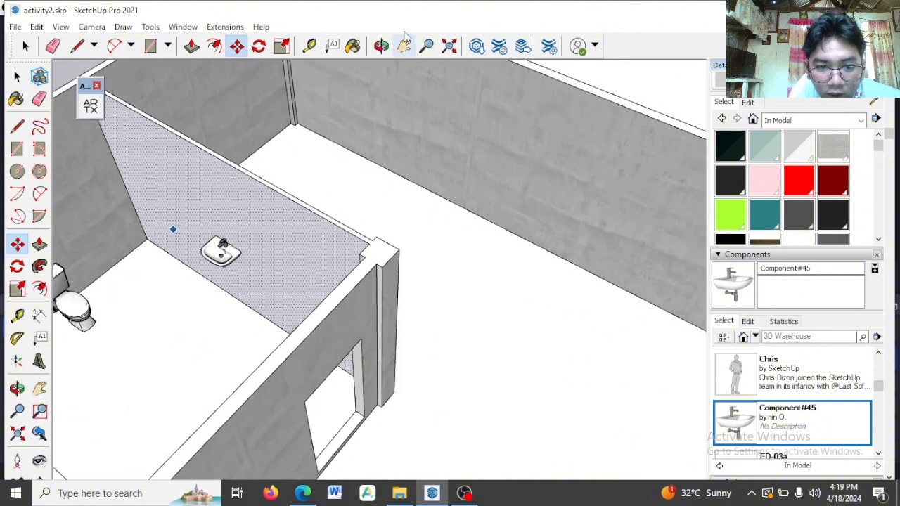
left_click(403, 44)
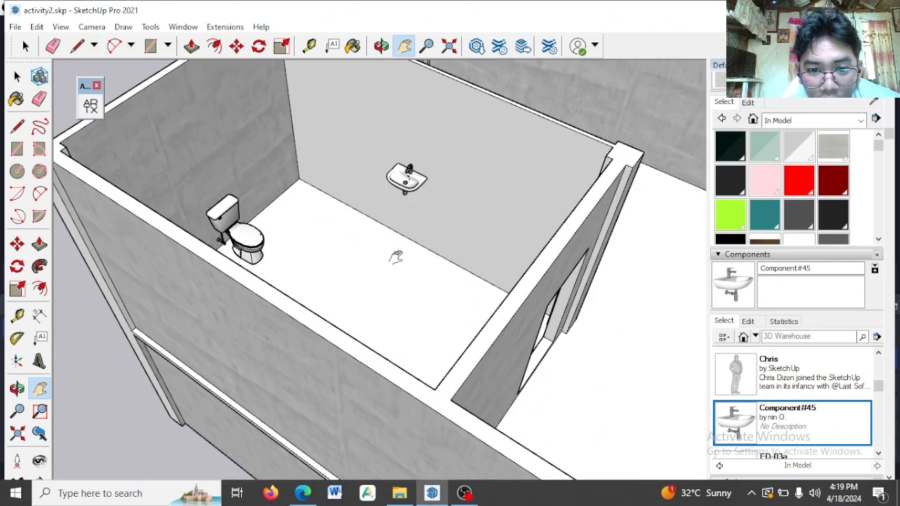
middle_click_drag(328, 177, 267, 140)
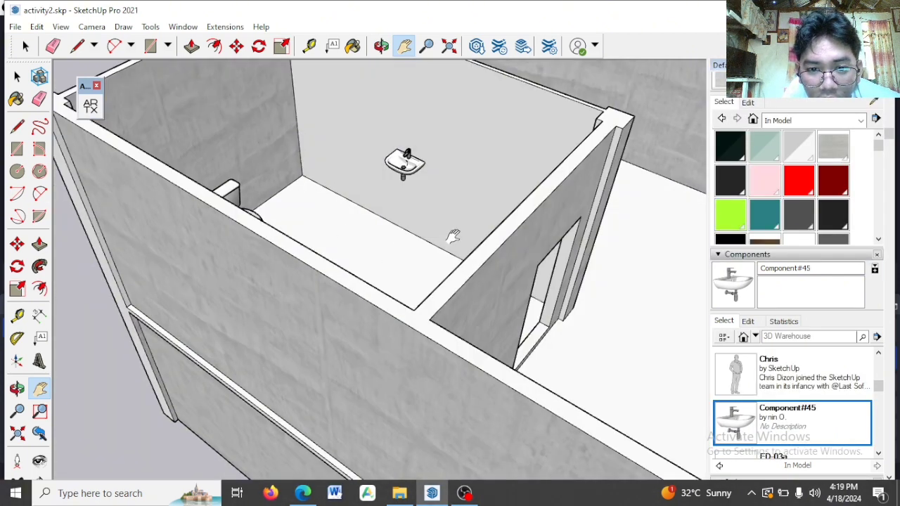
scroll(293, 185, "down", 1)
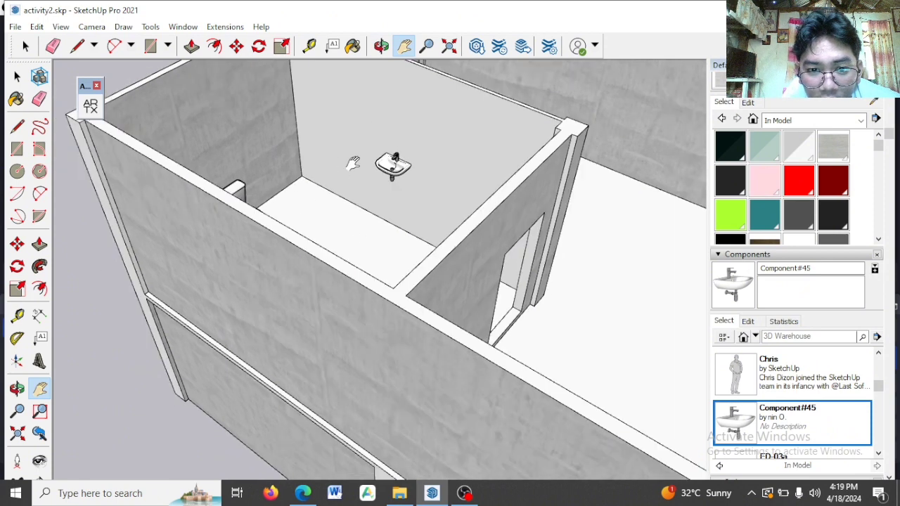
scroll(407, 178, "up", 2)
scroll(404, 178, "up", 2)
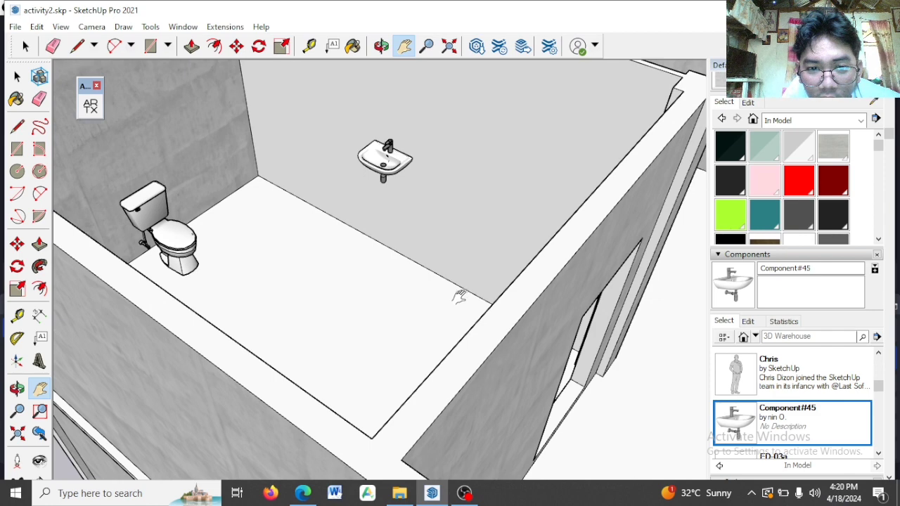
scroll(461, 294, "down", 5)
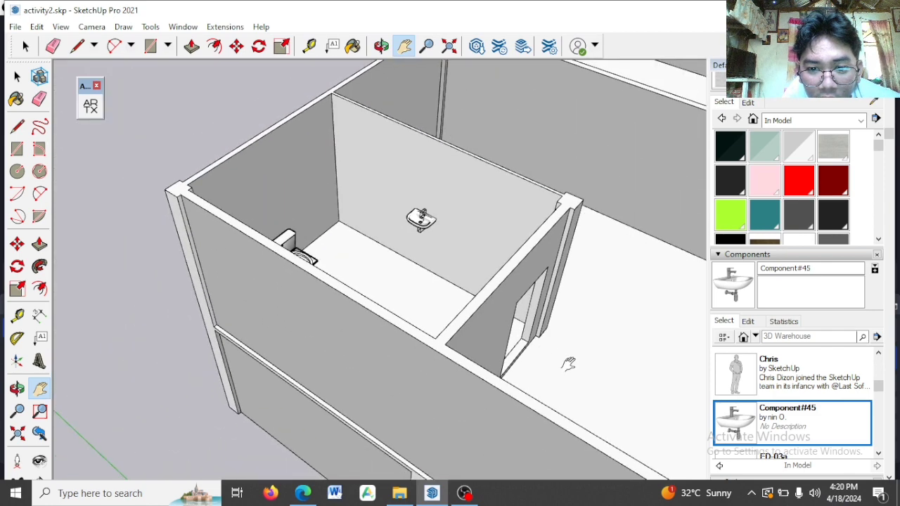
middle_click_drag(568, 364, 487, 350)
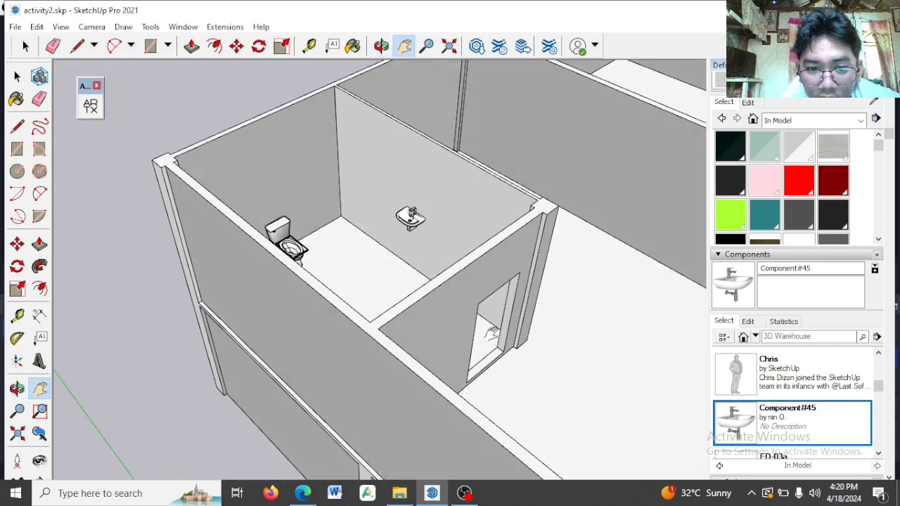
middle_click_drag(528, 237, 410, 412)
middle_click_drag(498, 375, 464, 408)
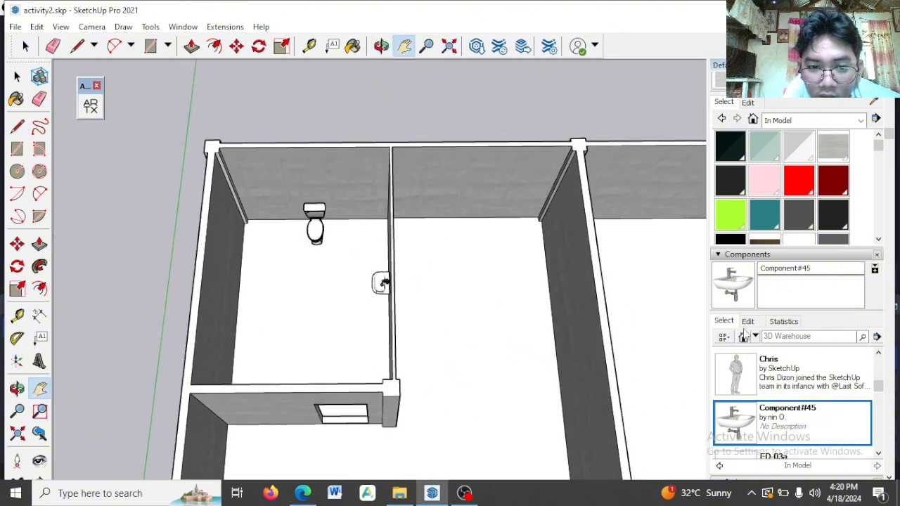
- Find the shower among the model's existing components and pick it for placement in the upper-floor toilet room
scroll(737, 387, "down", 2)
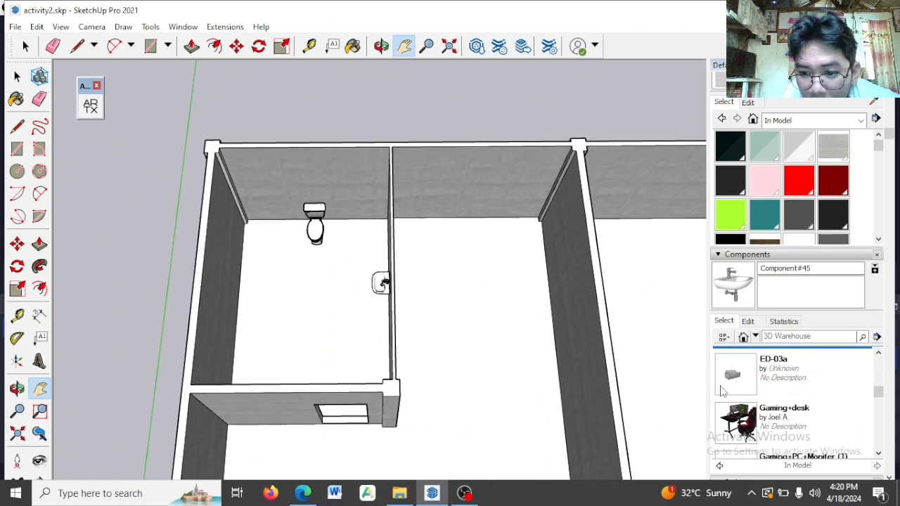
middle_click_drag(543, 370, 405, 308)
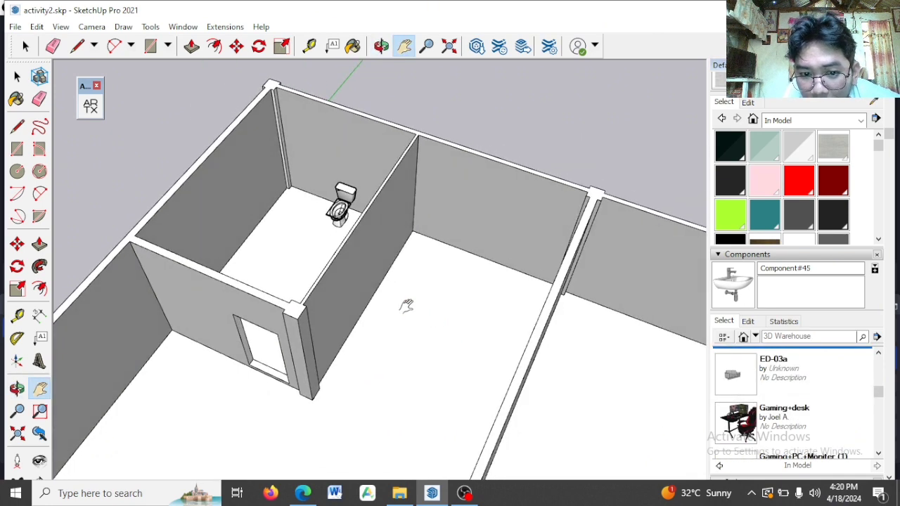
middle_click_drag(412, 346, 550, 360)
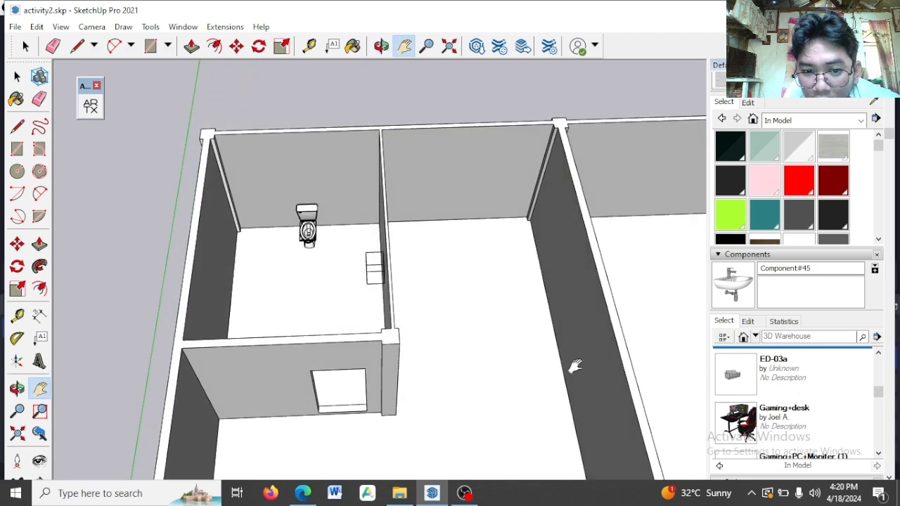
scroll(741, 399, "down", 5)
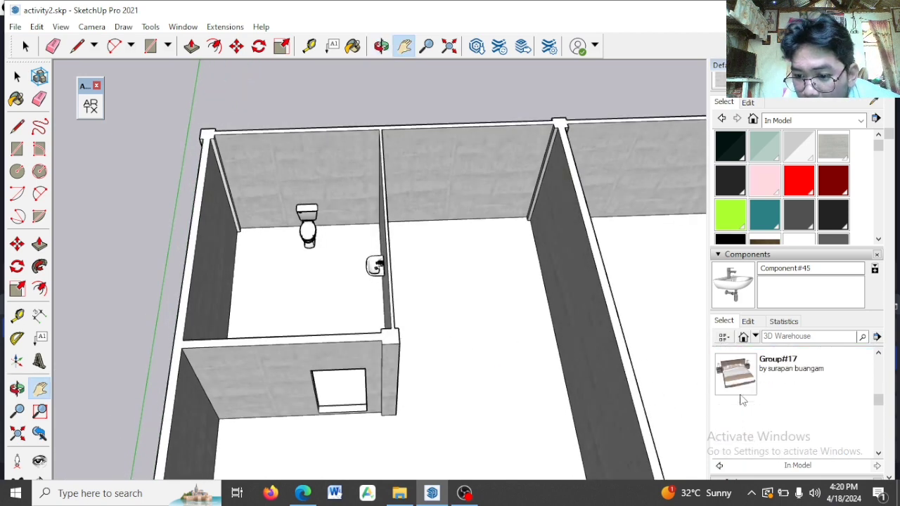
scroll(741, 398, "up", 5)
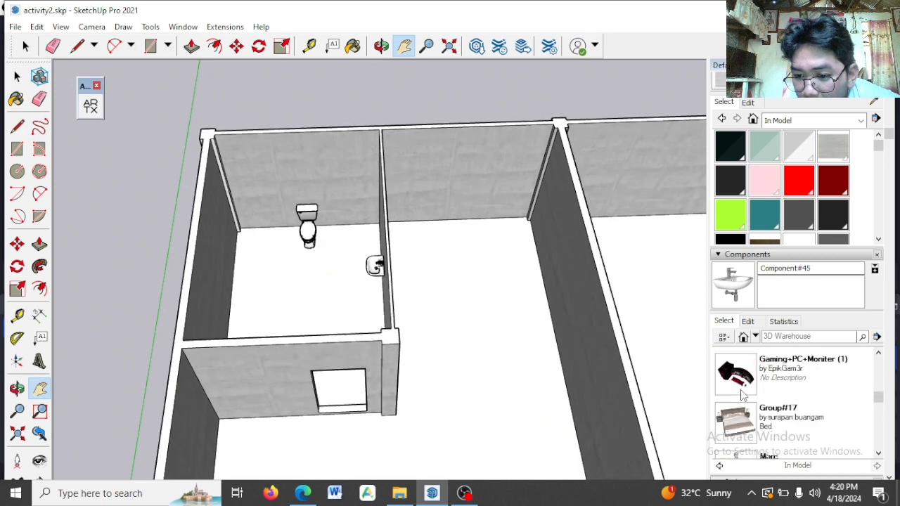
scroll(741, 396, "down", 2)
scroll(743, 396, "down", 4)
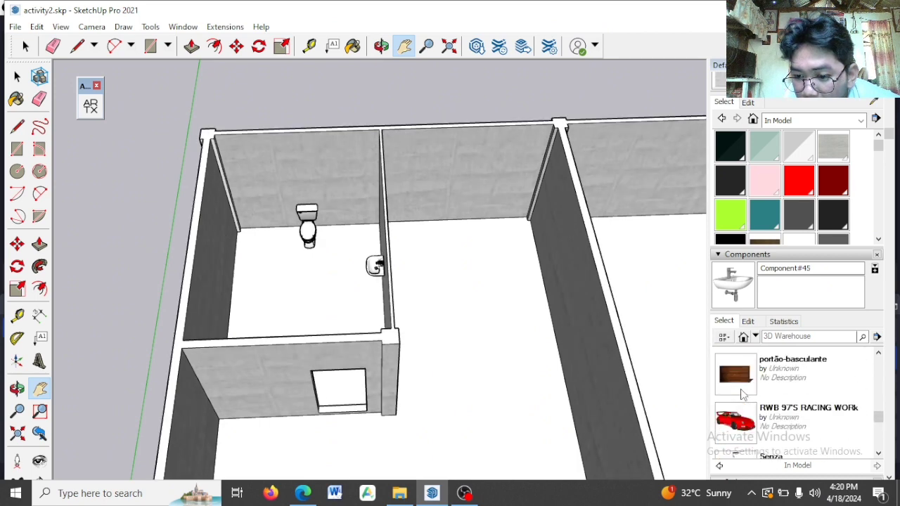
scroll(742, 396, "up", 1)
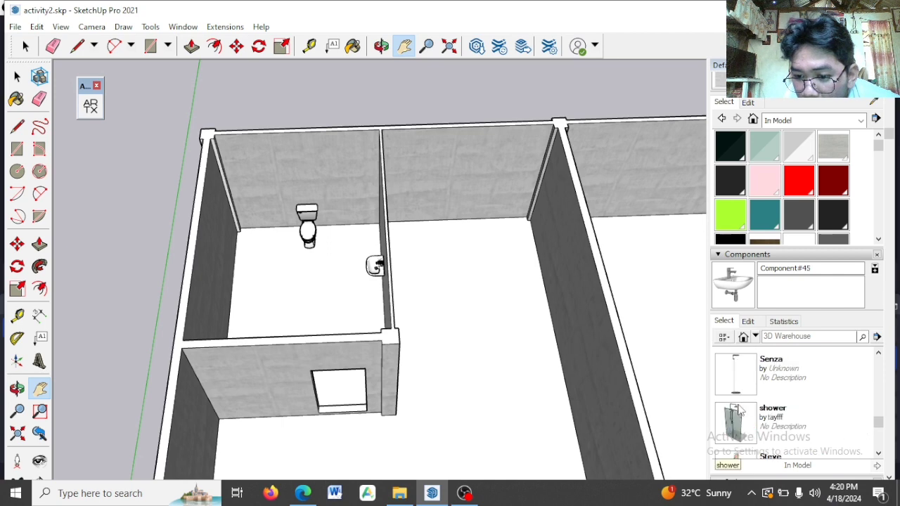
left_click(736, 416)
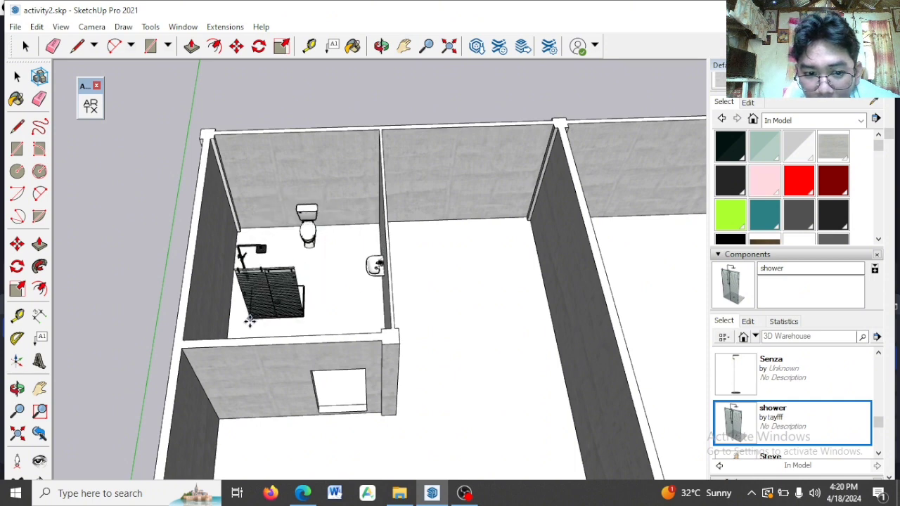
- Place the shower on the toilet room floor near the corner between the outer side wall and the doorway wall
scroll(250, 320, "up", 1)
scroll(248, 321, "up", 3)
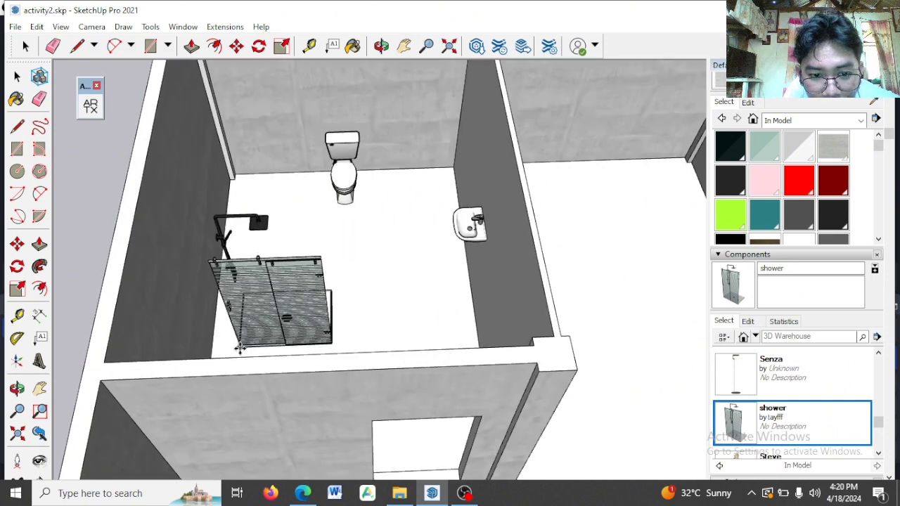
scroll(229, 357, "up", 1)
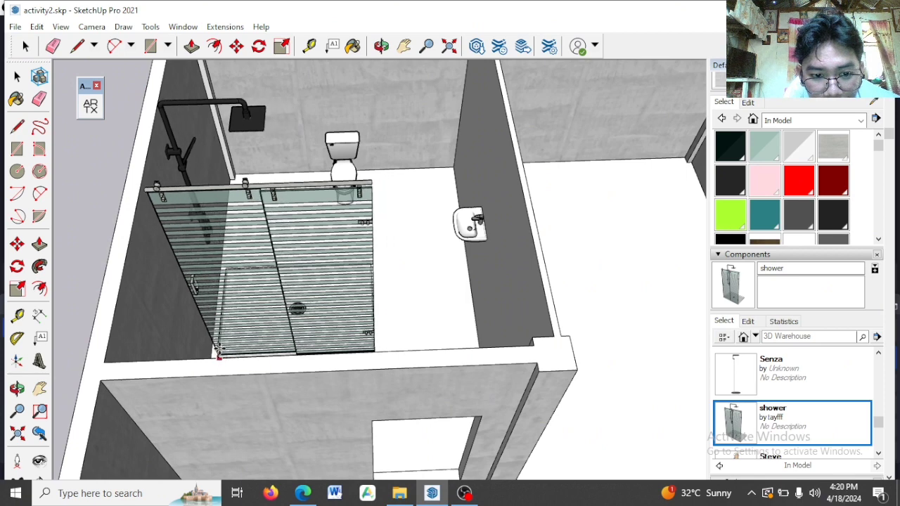
scroll(218, 354, "down", 2)
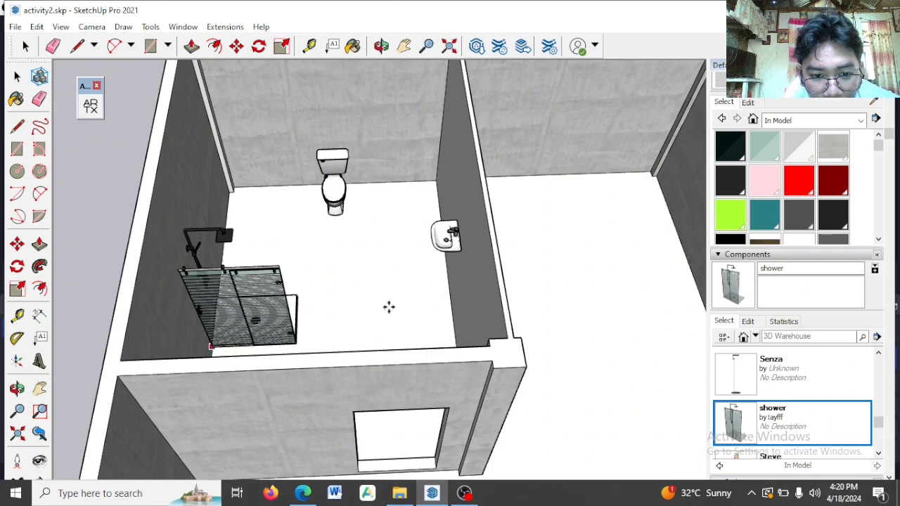
middle_click_drag(434, 320, 298, 314)
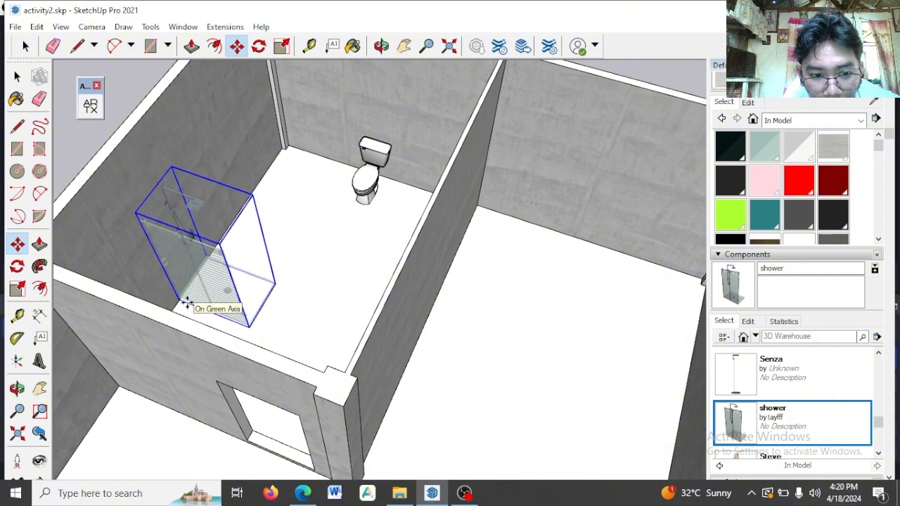
left_click(186, 303)
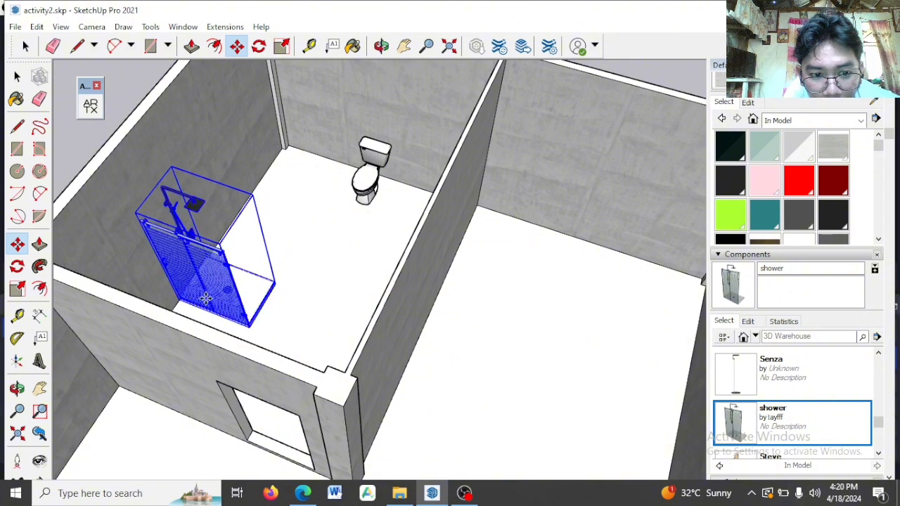
- Move the shower along the outer side wall into the corner against the doorway wall, and deselect it
middle_click_drag(321, 284, 246, 278)
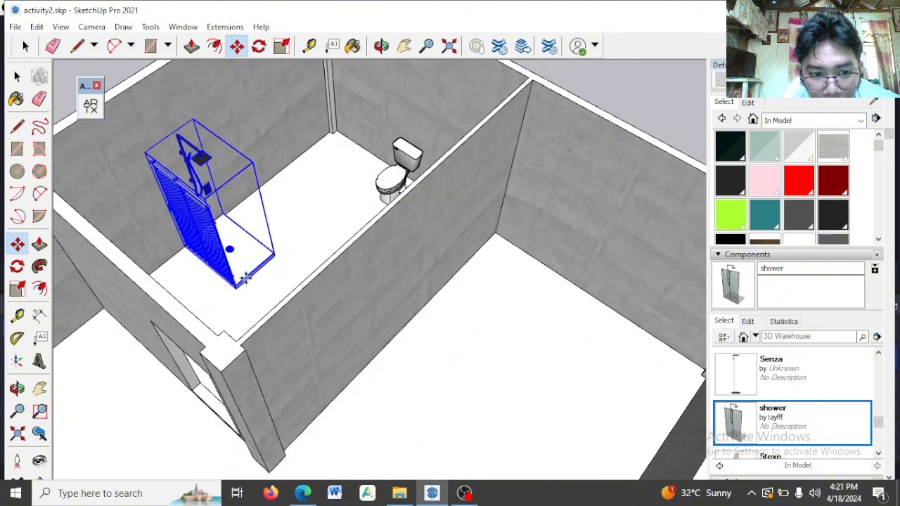
middle_click_drag(341, 203, 141, 290)
middle_click_drag(432, 180, 396, 193)
middle_click_drag(391, 161, 404, 215, "shift")
left_click_drag(404, 214, 376, 271)
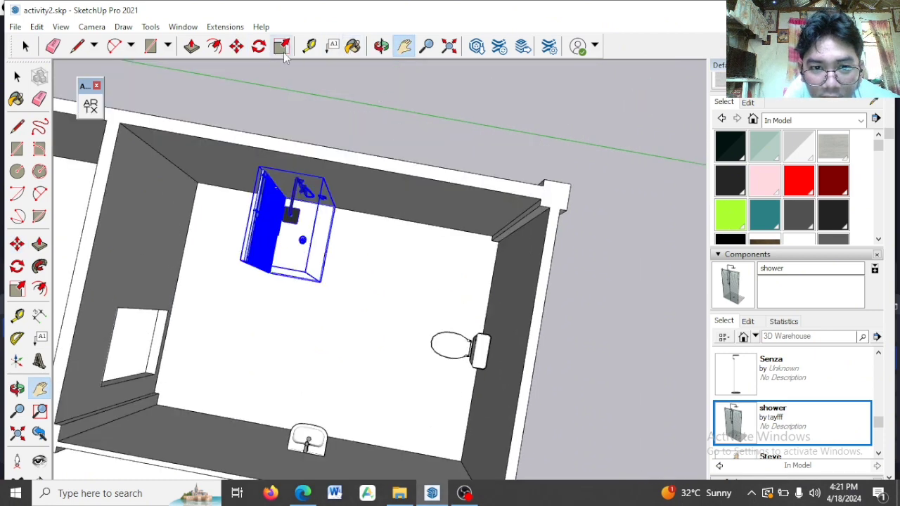
left_click(237, 47)
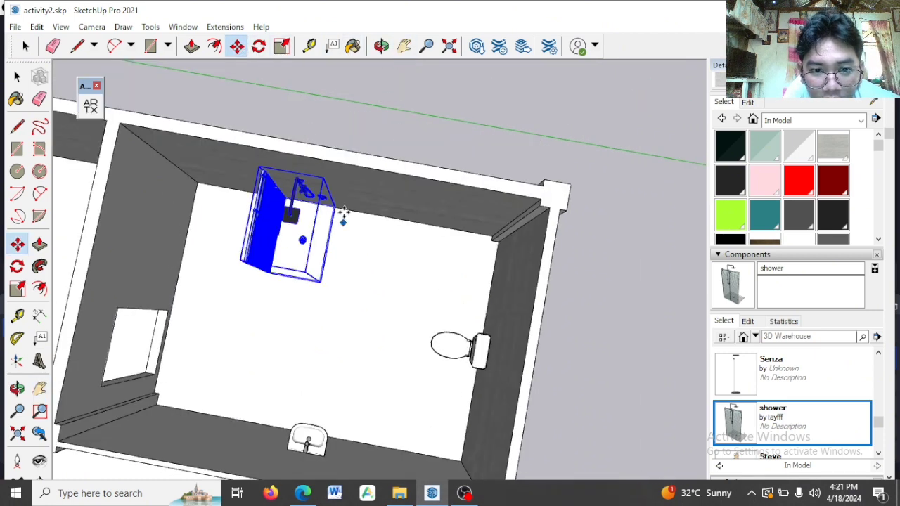
left_click_drag(333, 206, 251, 201)
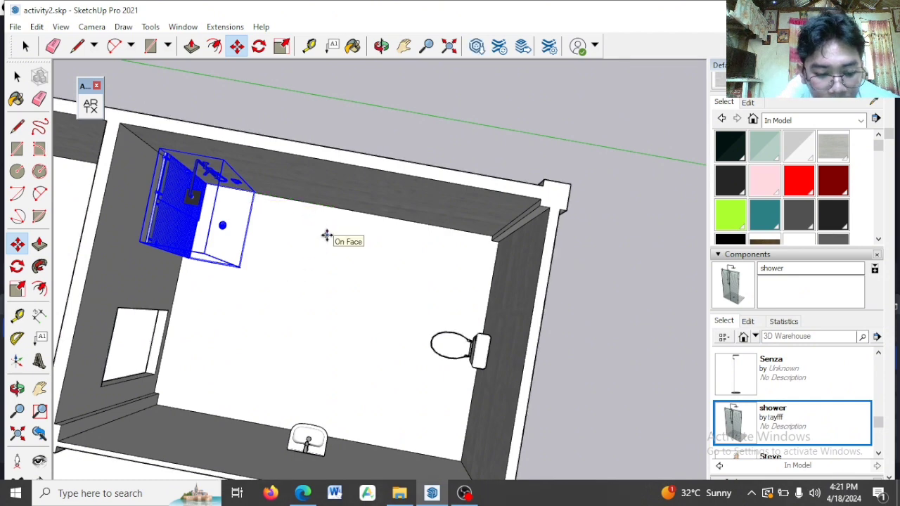
key("Escape")
left_click(302, 226)
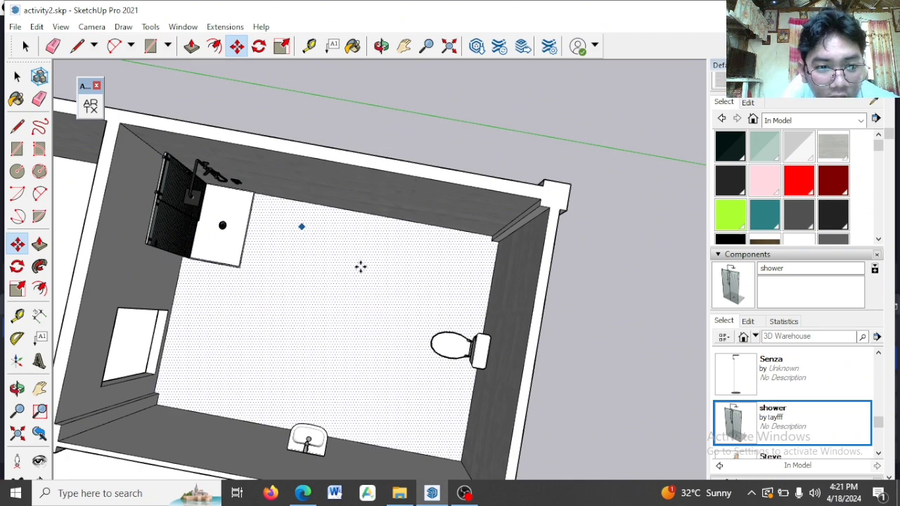
middle_click_drag(323, 294, 353, 205)
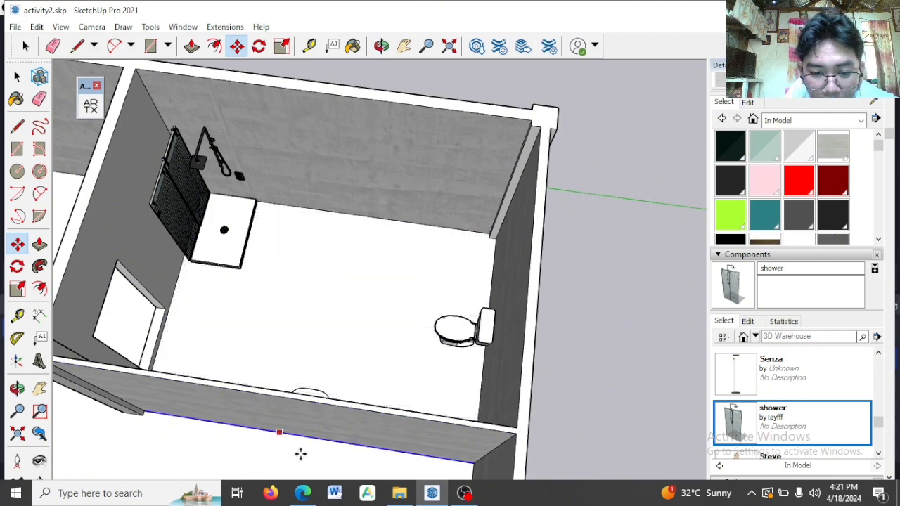
- Switch to 3D Warehouse in the browser and replace the search with MIRROR
left_click(303, 494)
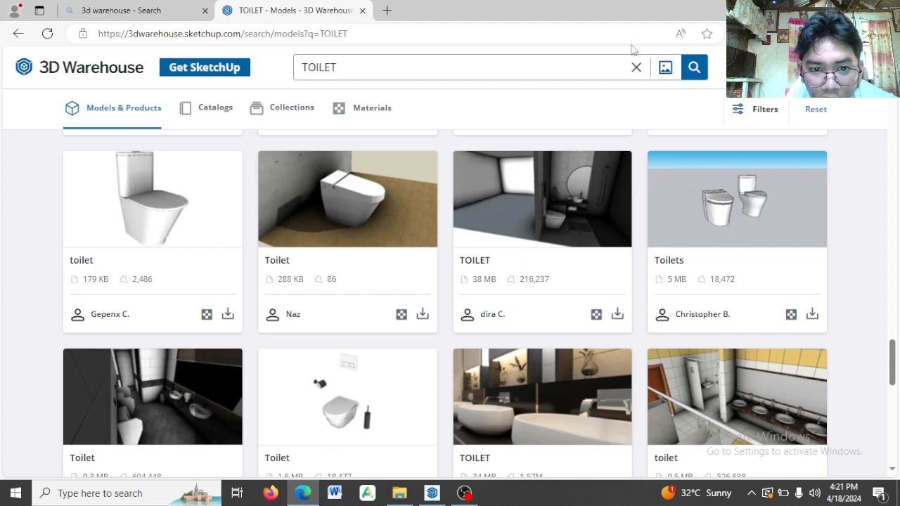
left_click(635, 69)
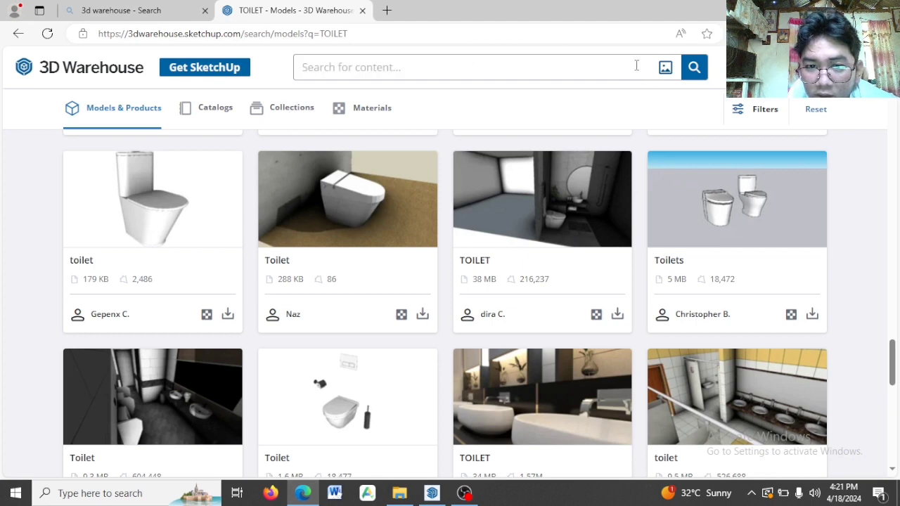
type("MIRROR")
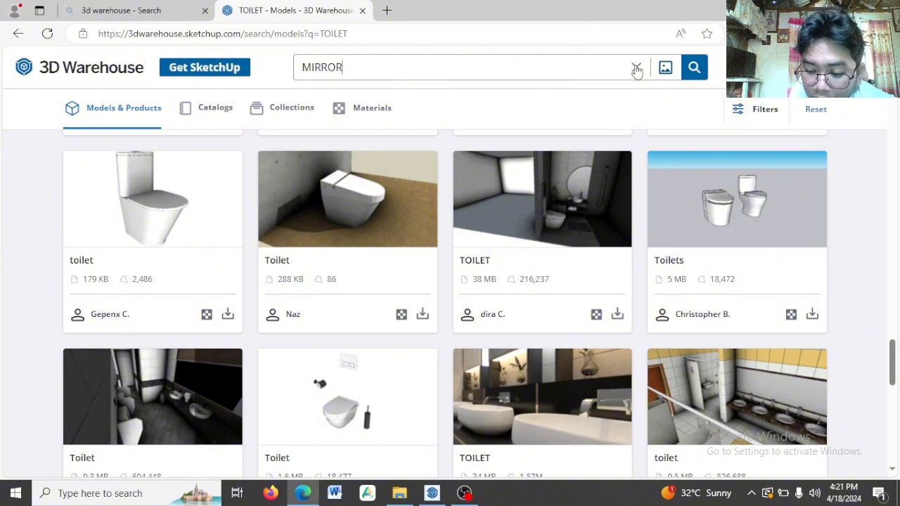
key("Return")
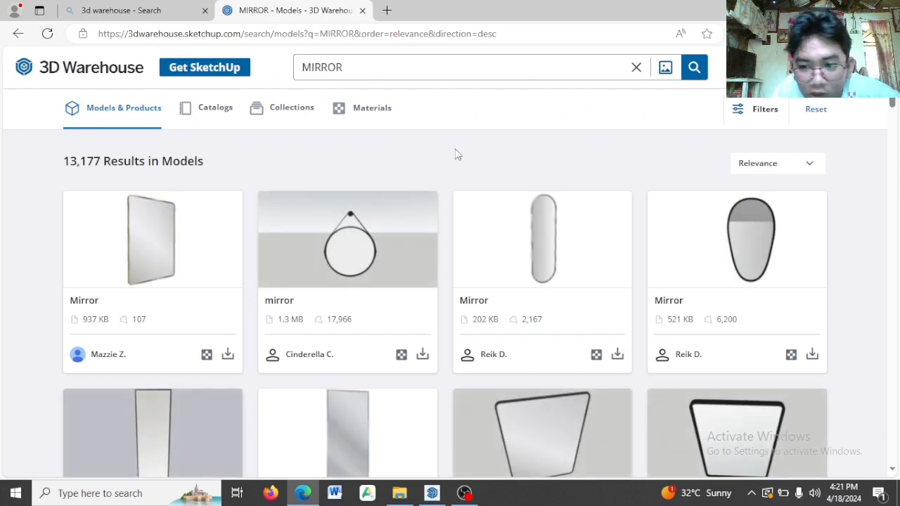
- Download the dark-framed, teardrop-shaped Mirror model of 521 KB as a SketchUp file
scroll(422, 234, "down", 2)
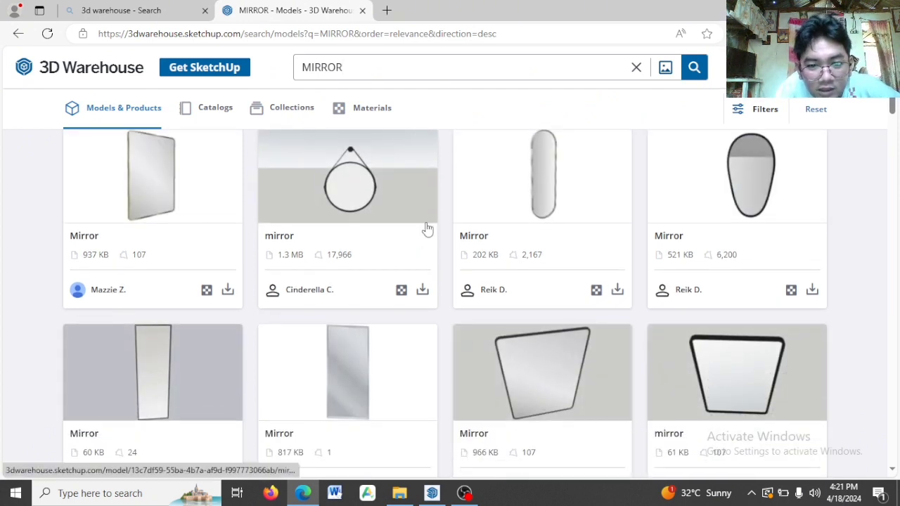
scroll(429, 221, "up", 1)
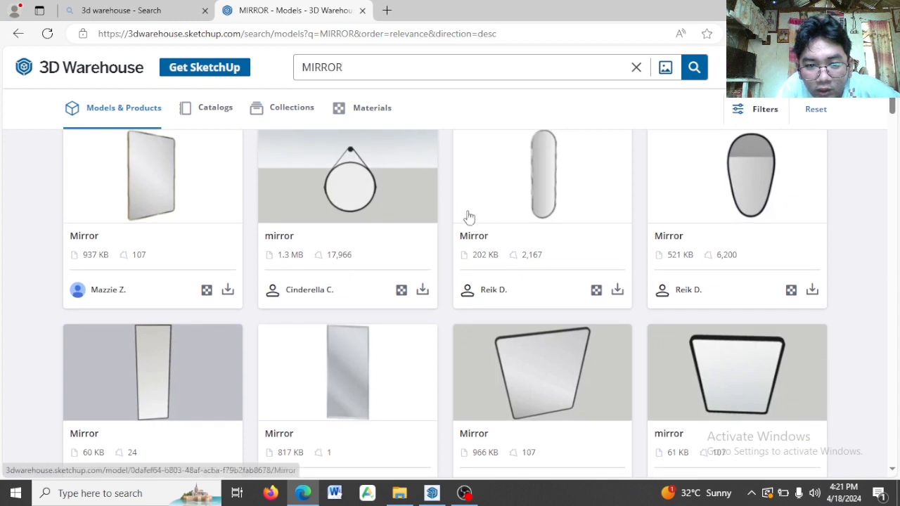
left_click(812, 291)
left_click(830, 323)
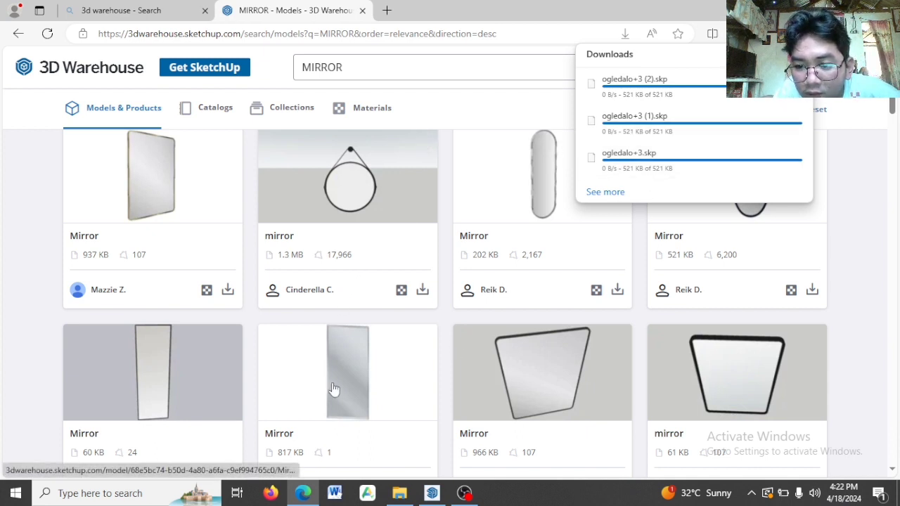
- Switch back to SketchUp and import ogledalo+3 (1).skp from the Downloads folder
left_click(432, 493)
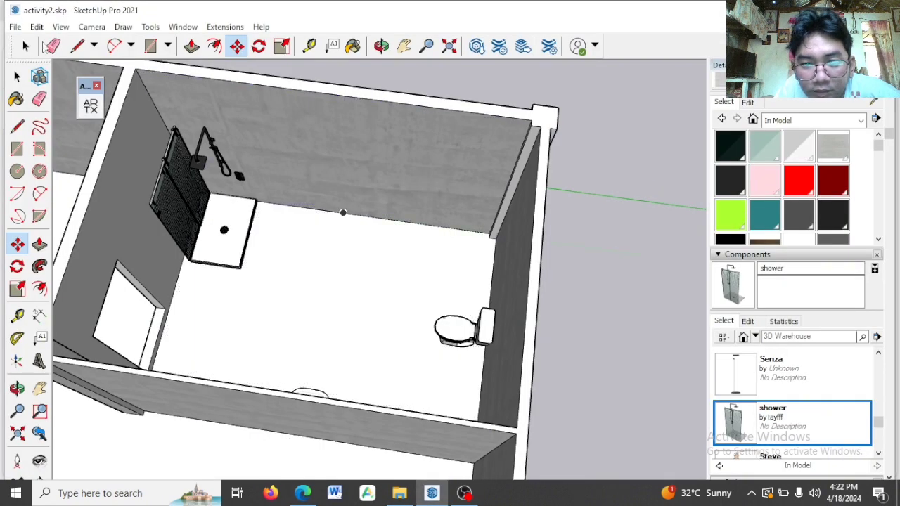
left_click(14, 26)
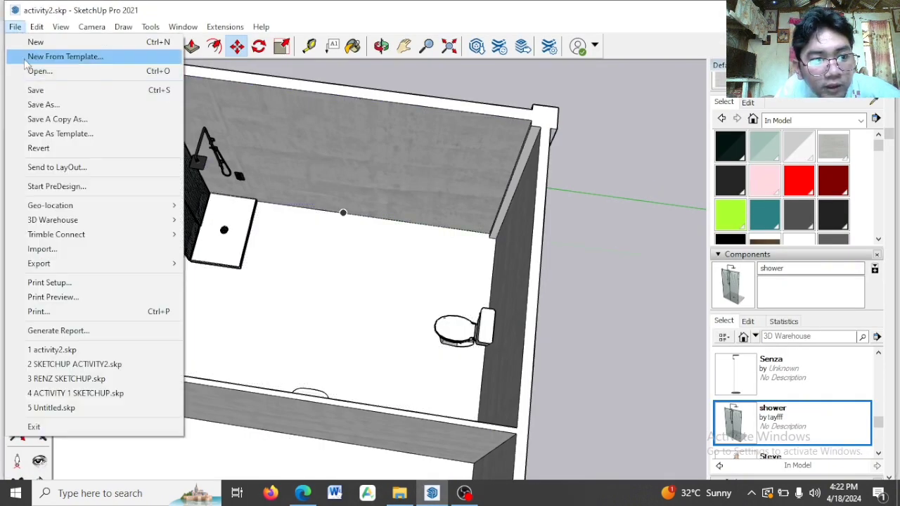
left_click(40, 254)
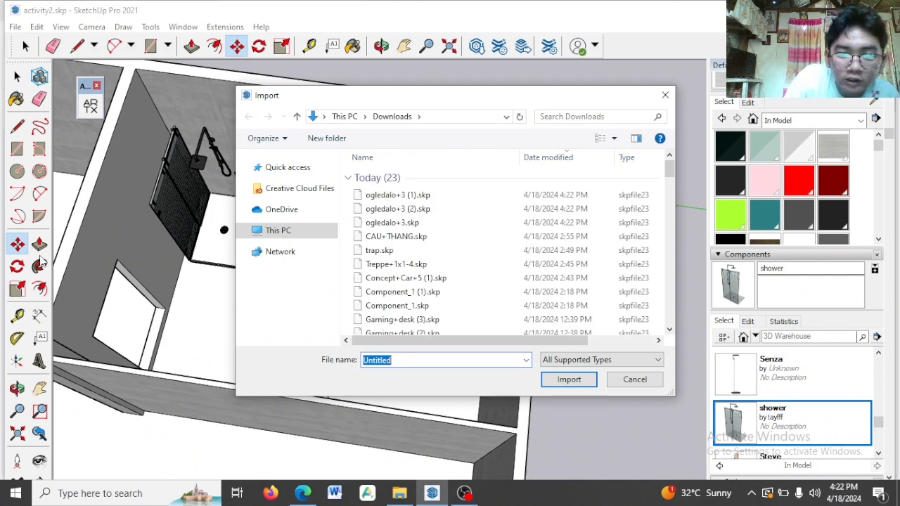
left_click(434, 195)
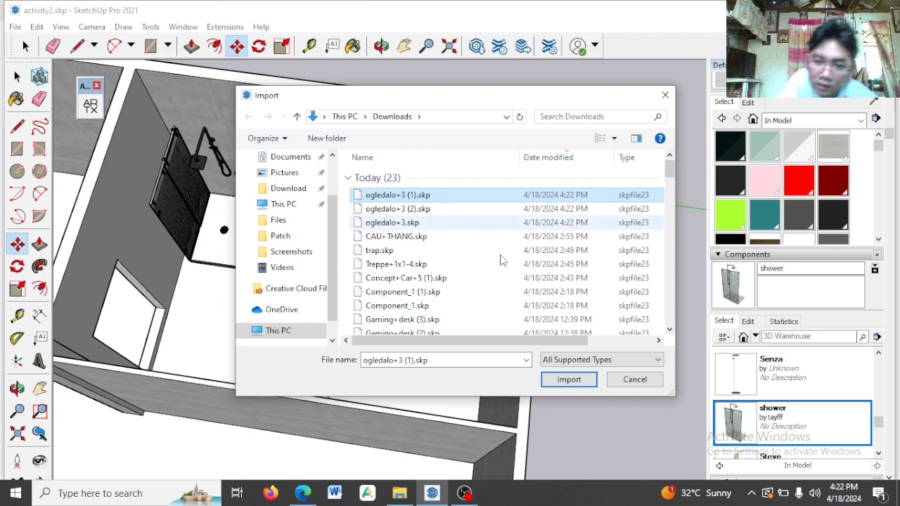
left_click(581, 379)
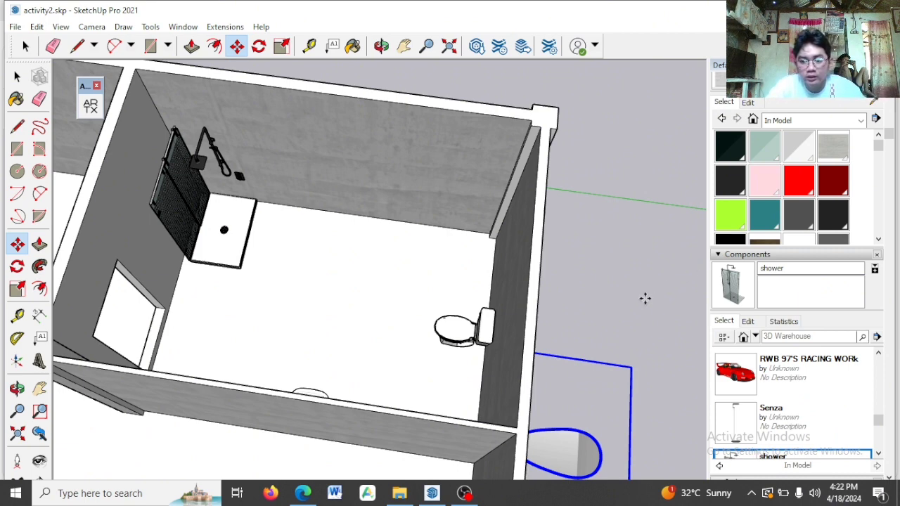
- Examine the imported mirror on the ground outside the house, beside the wall with the three-pane window
scroll(645, 298, "down", 2)
middle_click_drag(603, 294, 551, 273)
key("h")
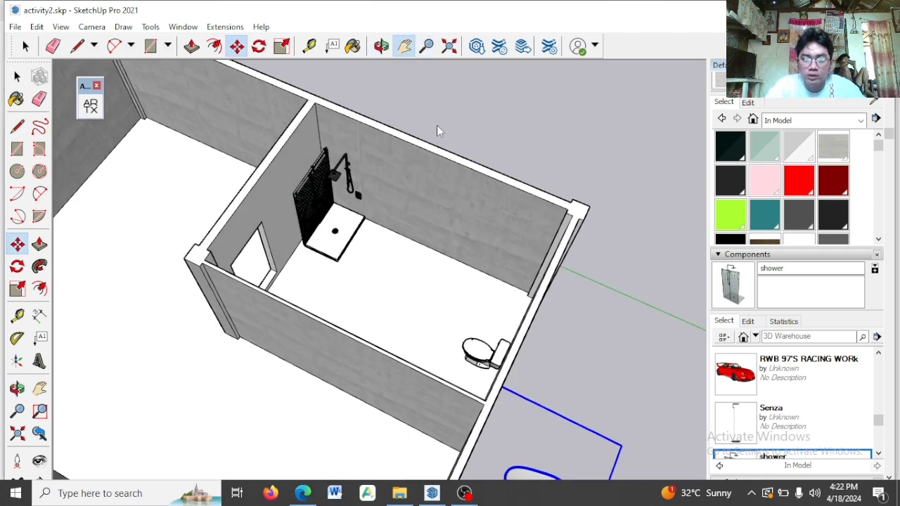
left_click_drag(532, 213, 510, 204)
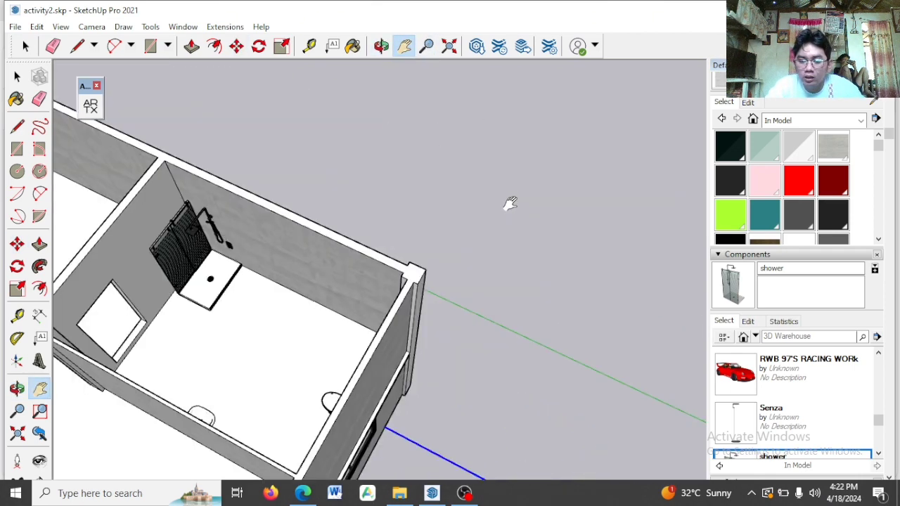
left_click_drag(546, 314, 475, 236)
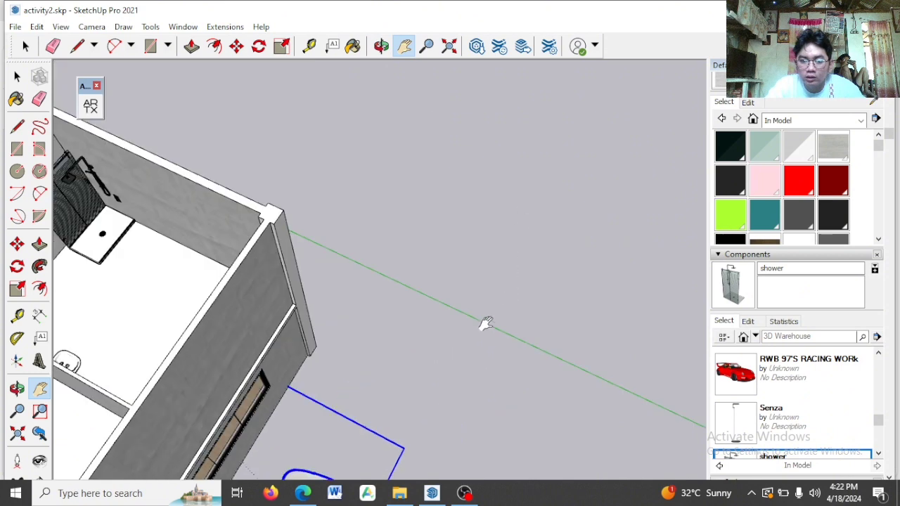
left_click_drag(467, 416, 541, 243)
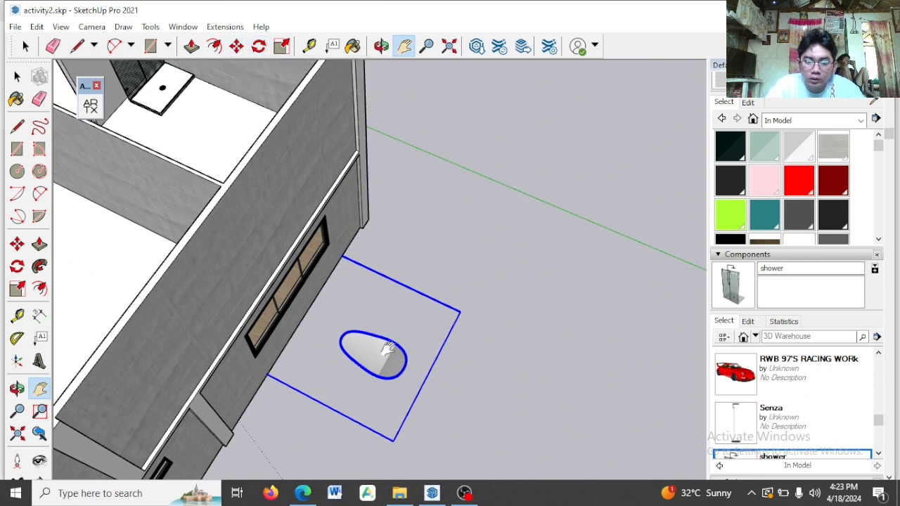
- Try to rotate the imported mirror on the ground about an endpoint at its wide end
left_click(259, 49)
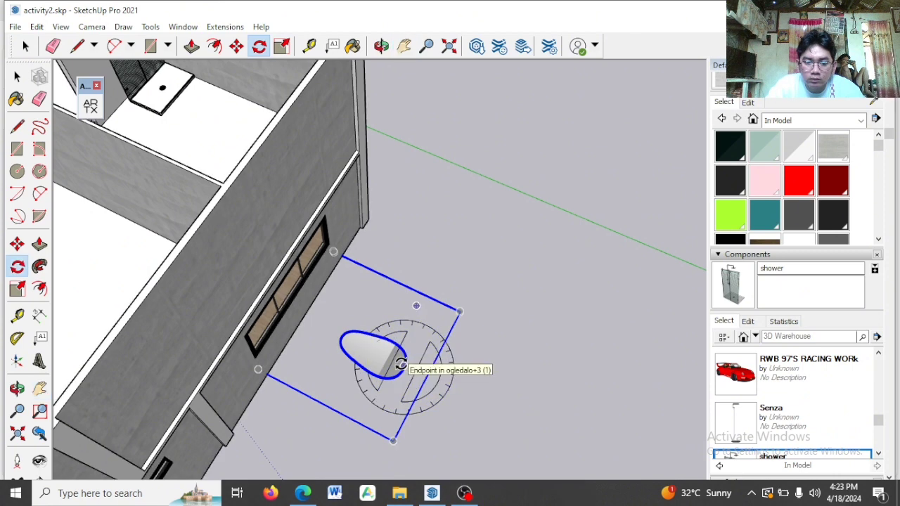
left_click(402, 365)
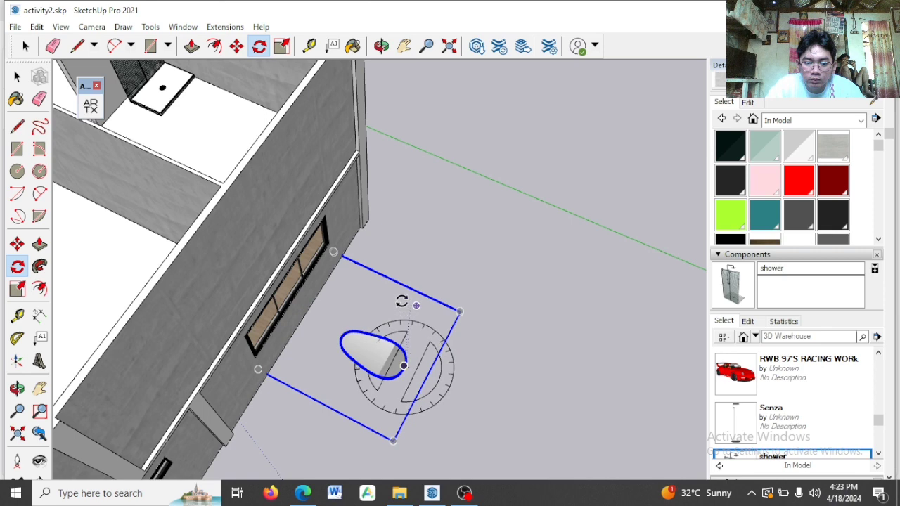
left_click(356, 344)
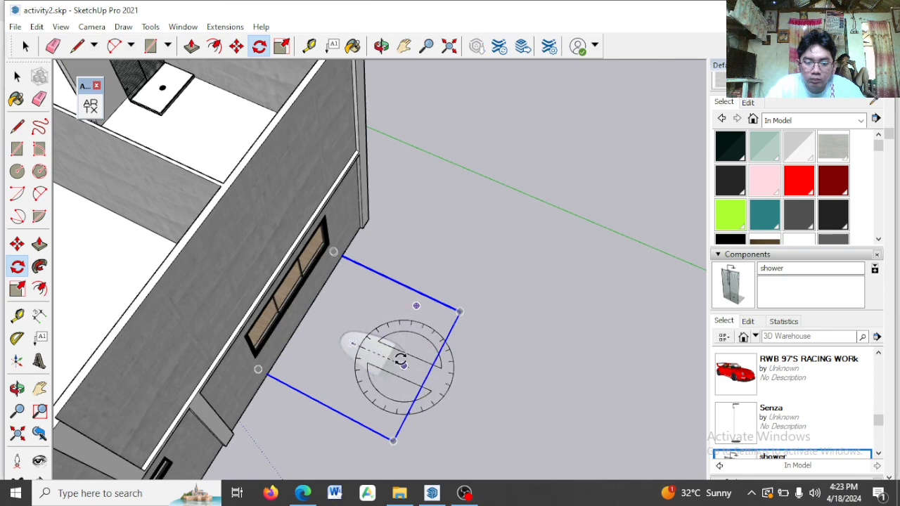
left_click(482, 391)
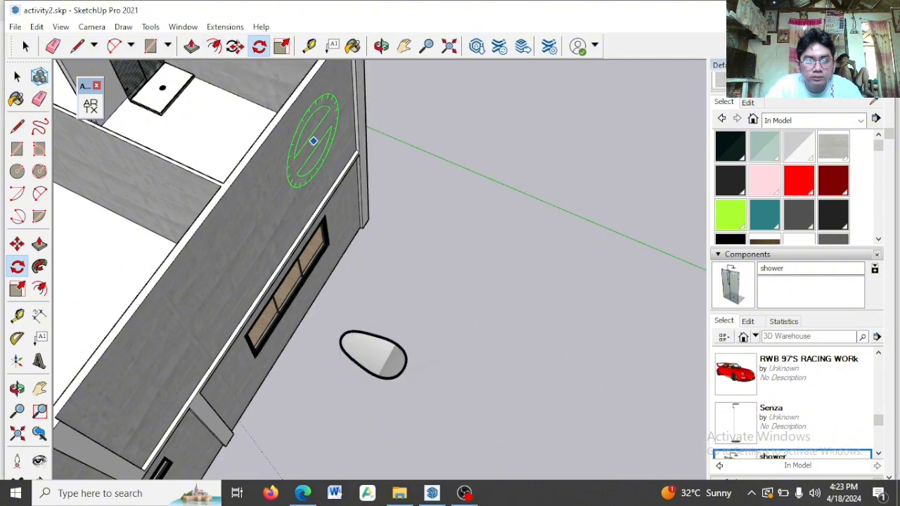
- Rotate the mirror flat on the ground by about a quarter turn, using the Move tool's rotation grips
key("m")
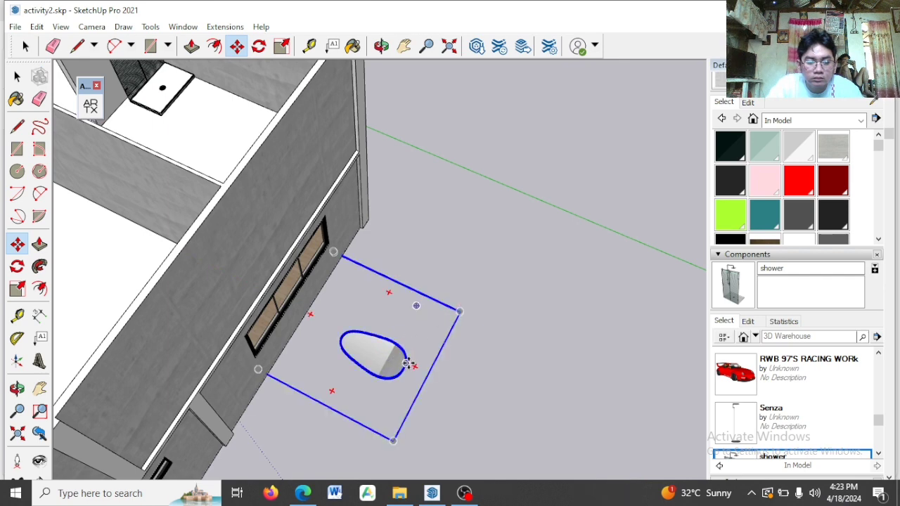
left_click(412, 361)
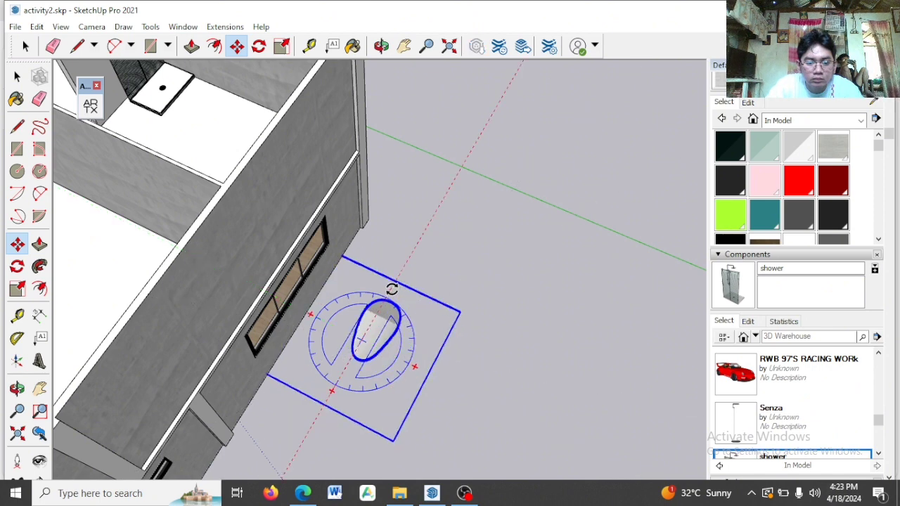
left_click(391, 290)
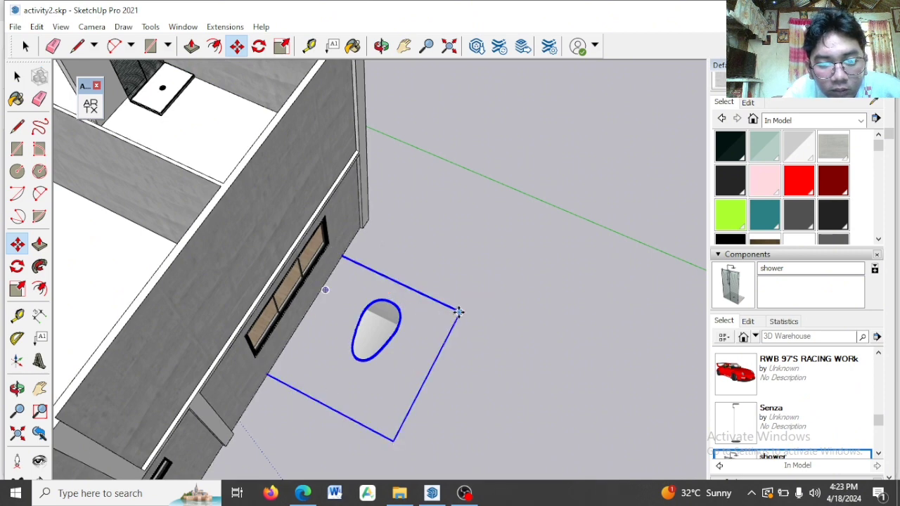
- Move the mirror across the ground, farther away from the wall with the three-pane window
left_click(422, 322)
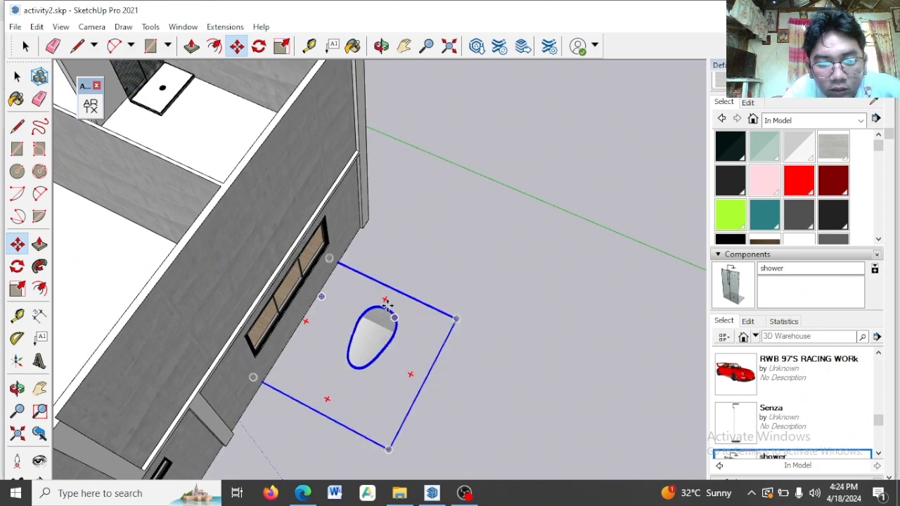
left_click(457, 318)
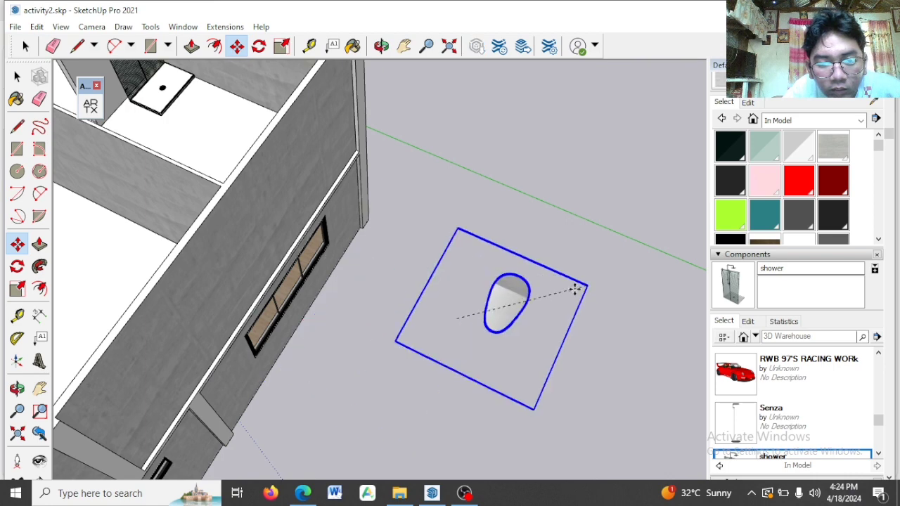
key("Escape")
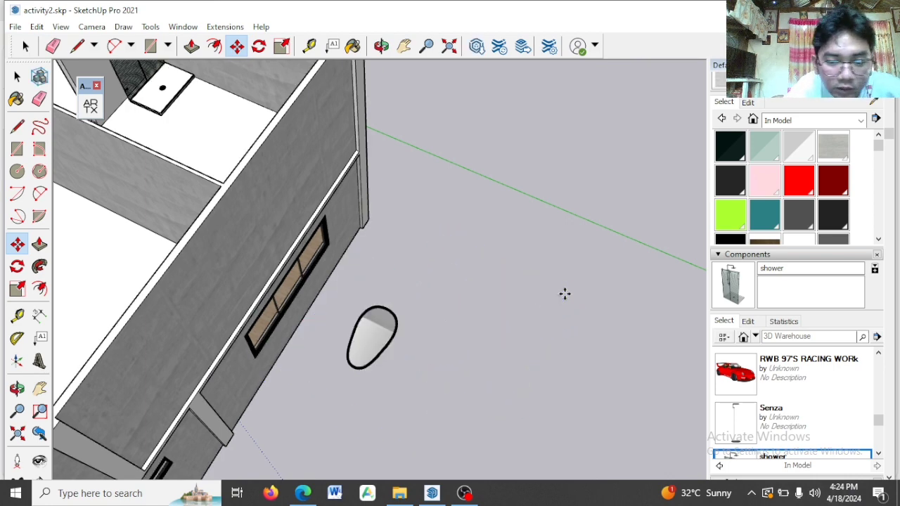
left_click(357, 317)
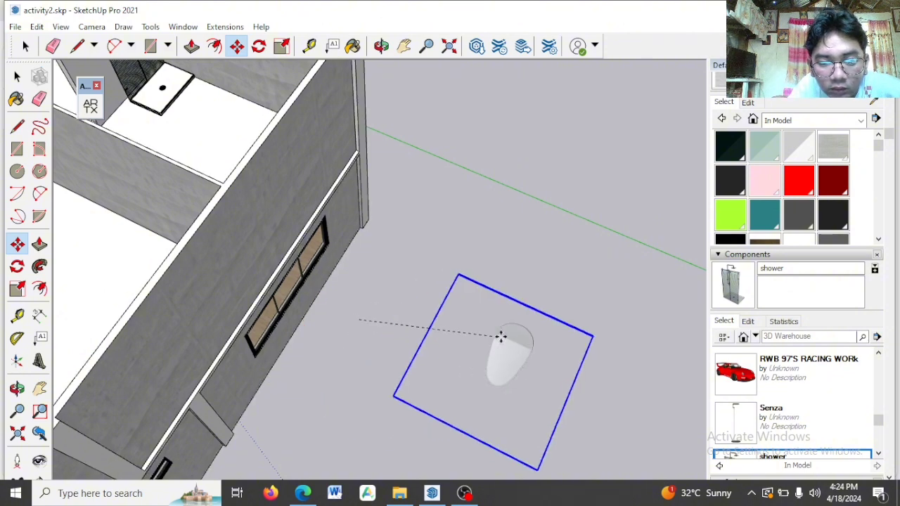
left_click(498, 338)
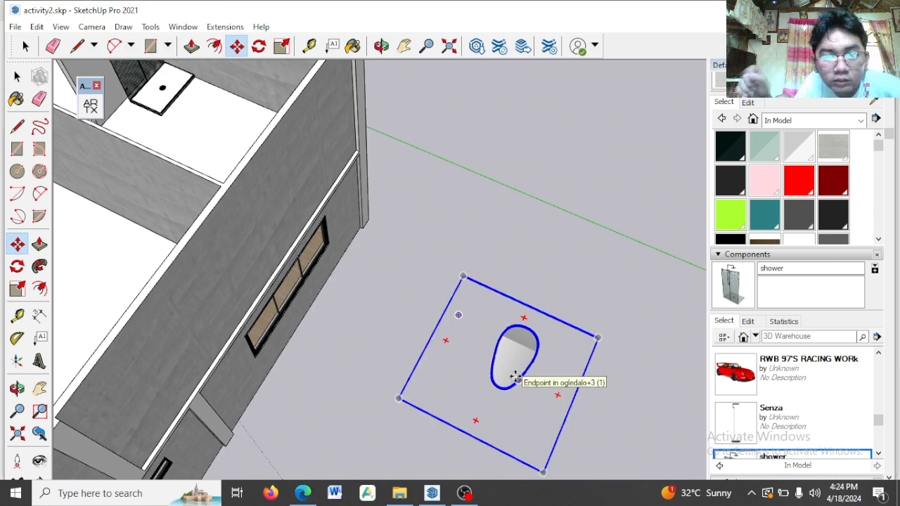
- Try to rotate the mirror about endpoints on its frame with the Rotate tool
left_click(259, 48)
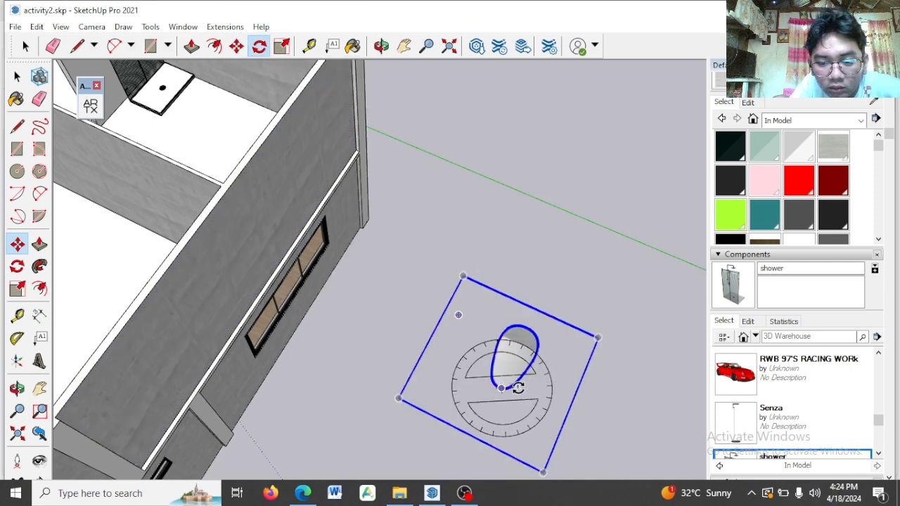
left_click(500, 388)
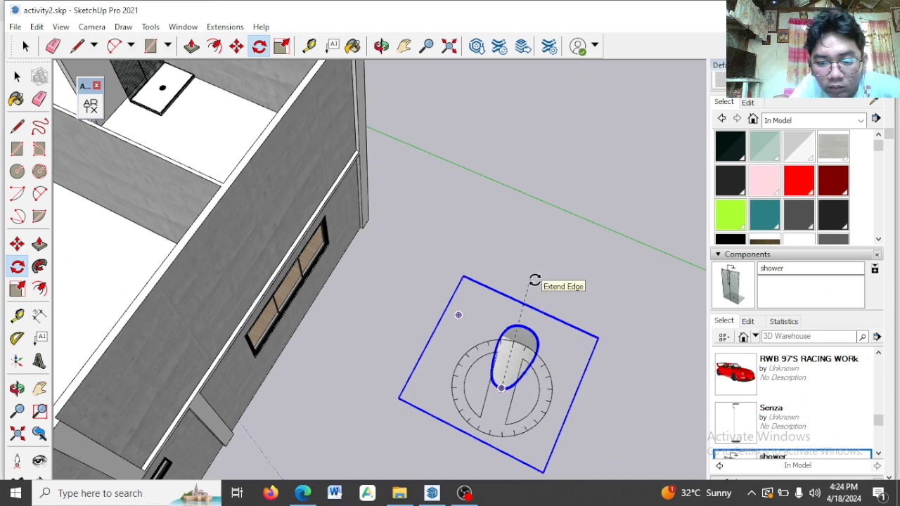
key("Escape")
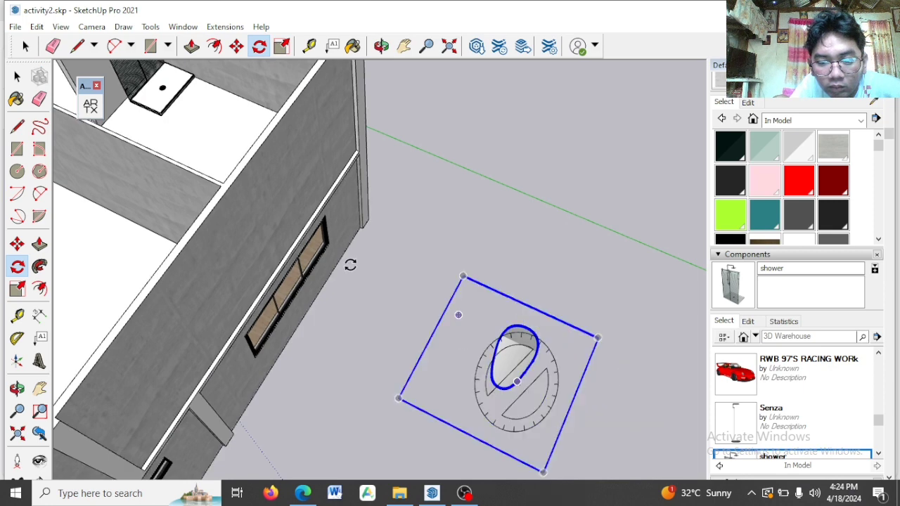
left_click(495, 357)
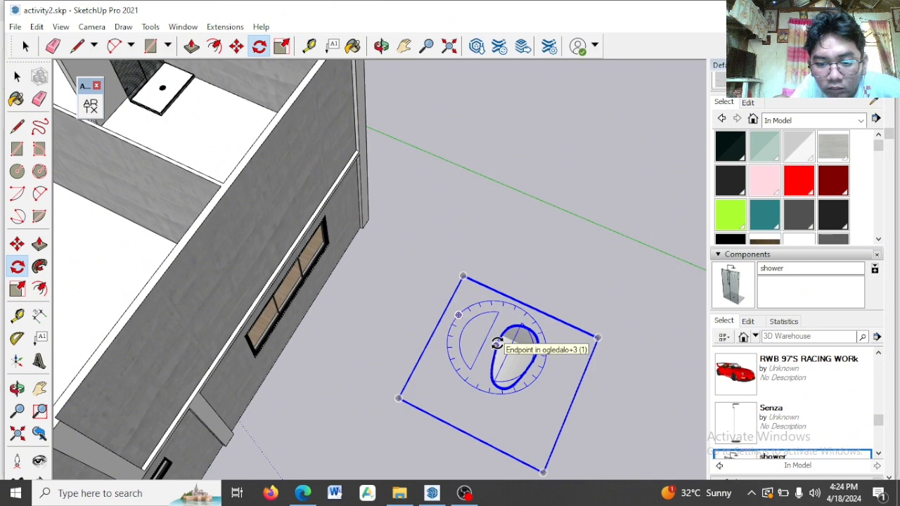
left_click(497, 344)
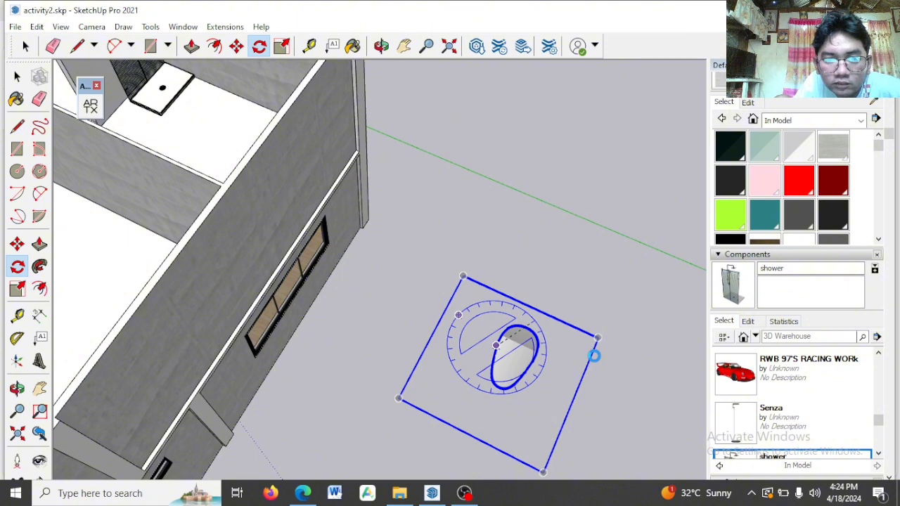
- Delete the imported mirror from the ground outside the house
scroll(594, 355, "down", 1)
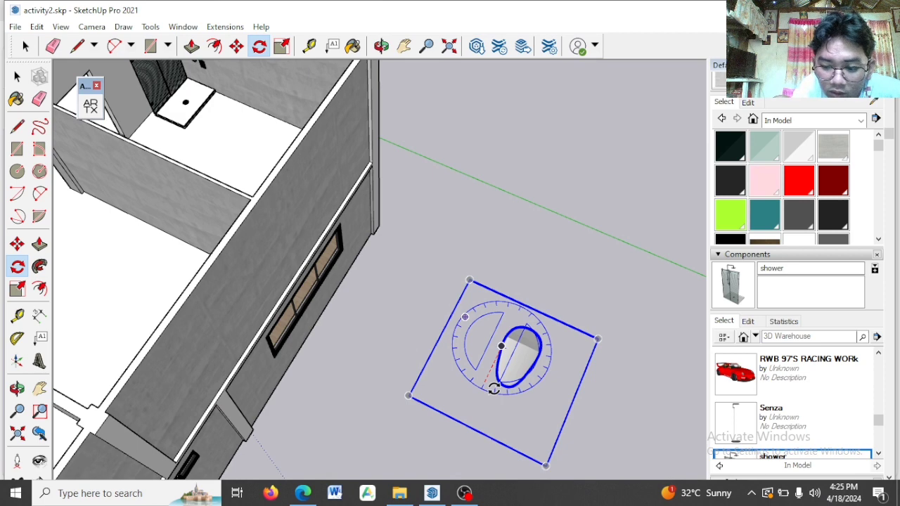
key("Delete")
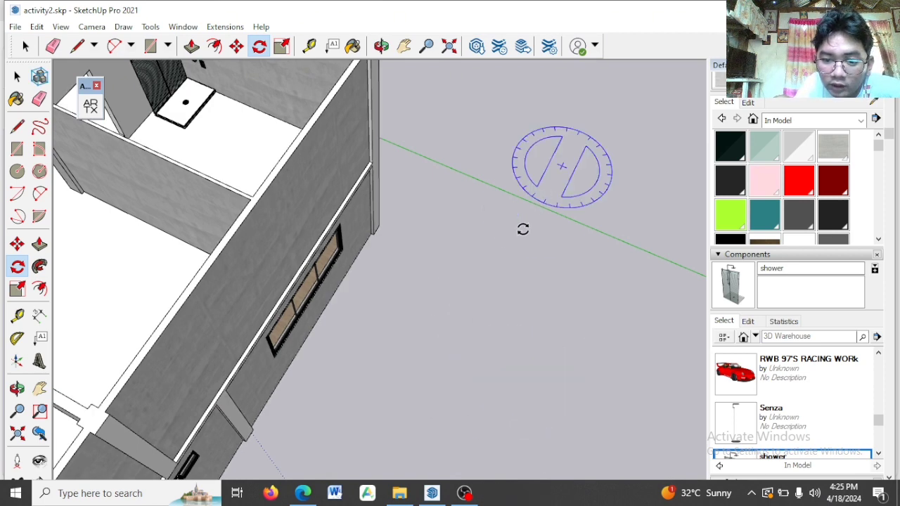
- Examine the upstairs toilet room with its shower and washbasin, and the adjoining rooms, from above
left_click(404, 46)
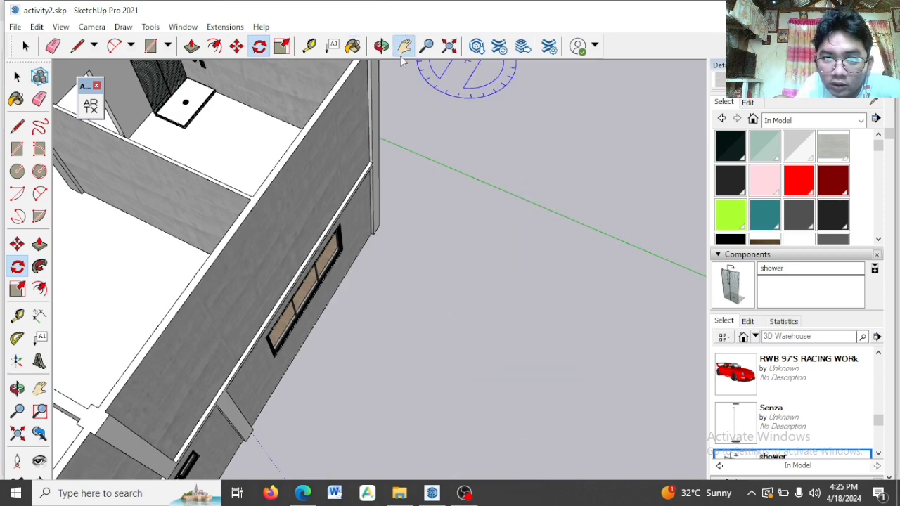
left_click_drag(418, 167, 418, 211)
scroll(417, 211, "down", 3)
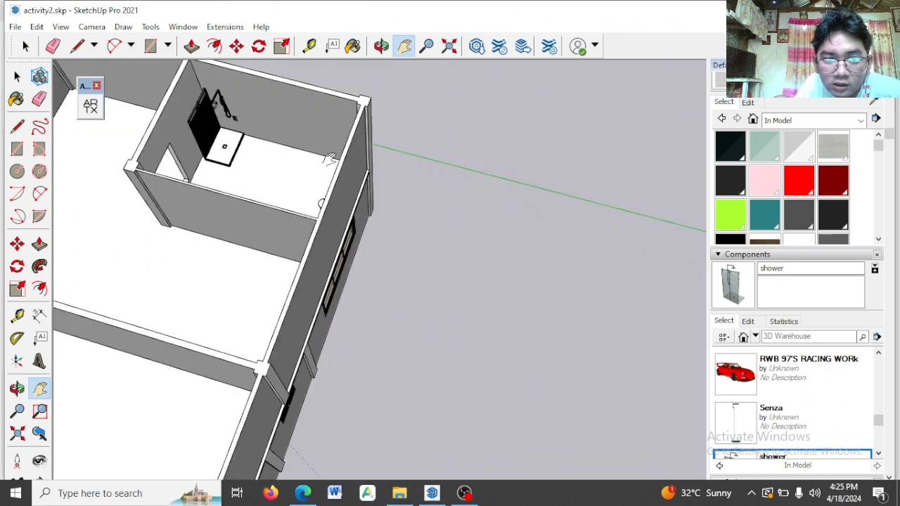
middle_click_drag(383, 178, 461, 183)
scroll(445, 185, "down", 3)
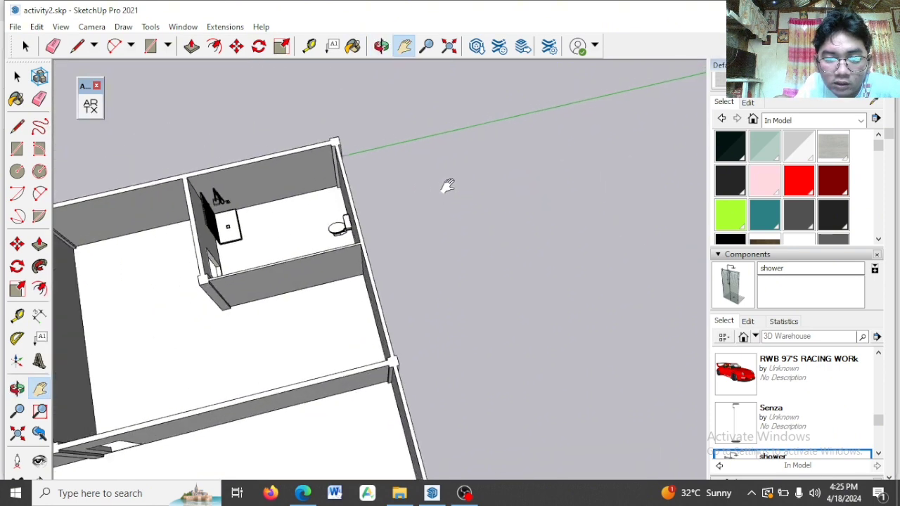
key("o")
middle_click_drag(290, 355, 352, 244)
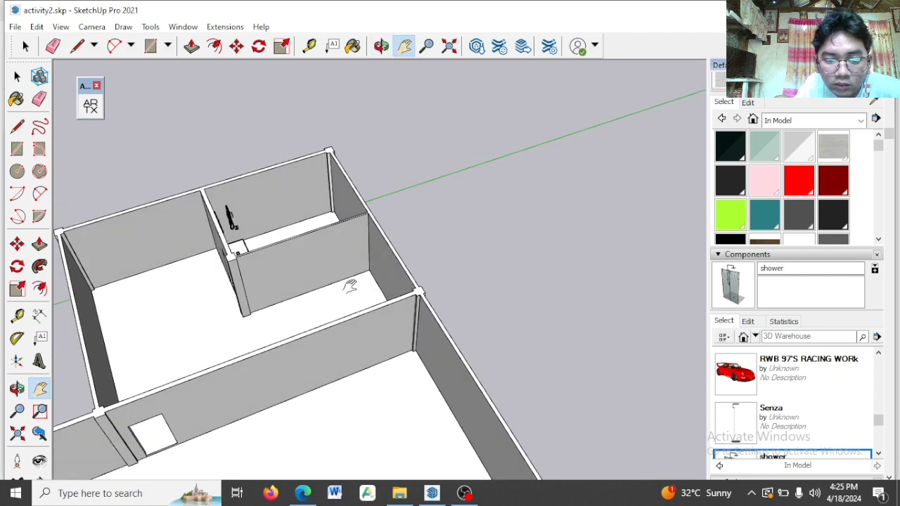
left_click_drag(286, 376, 393, 244)
scroll(394, 243, "down", 4)
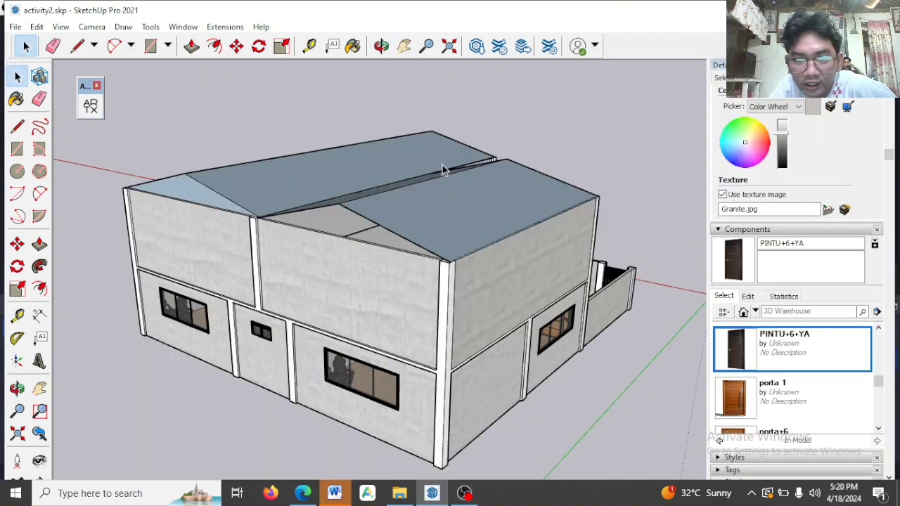
- Examine the roofed house from outside, covering the window walls, gated courtyard, staircase and doors
left_click(403, 46)
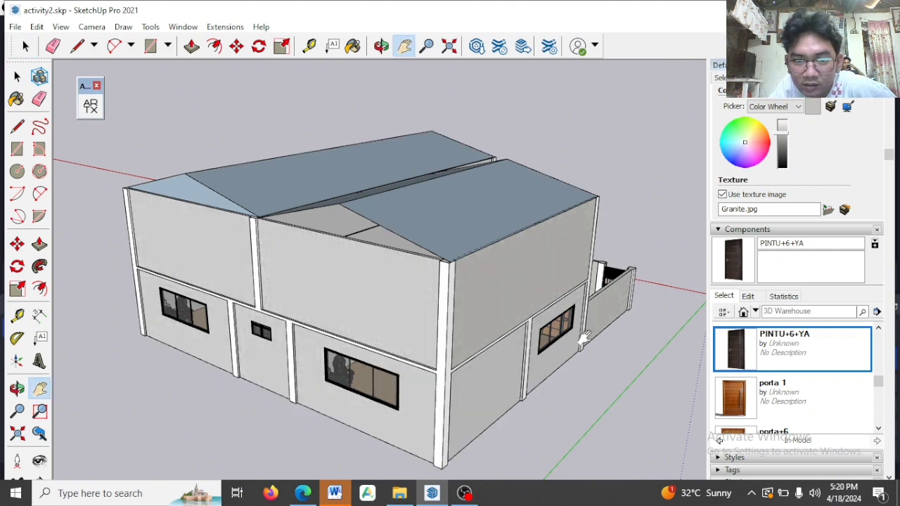
middle_click_drag(623, 364, 585, 348)
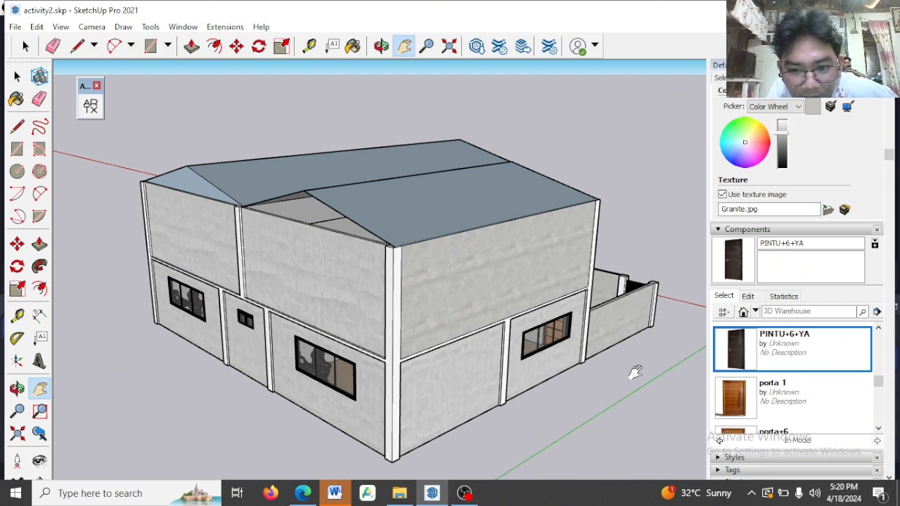
middle_click_drag(635, 370, 653, 337)
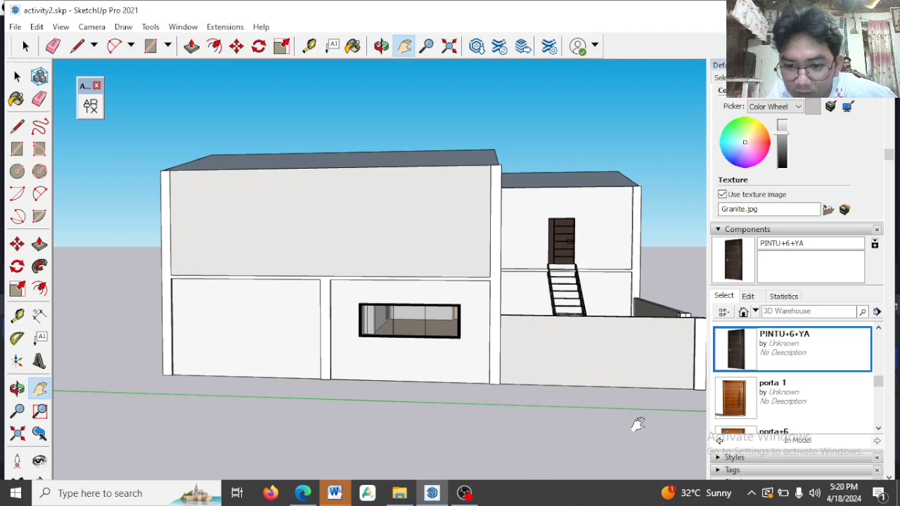
middle_click_drag(635, 423, 505, 402)
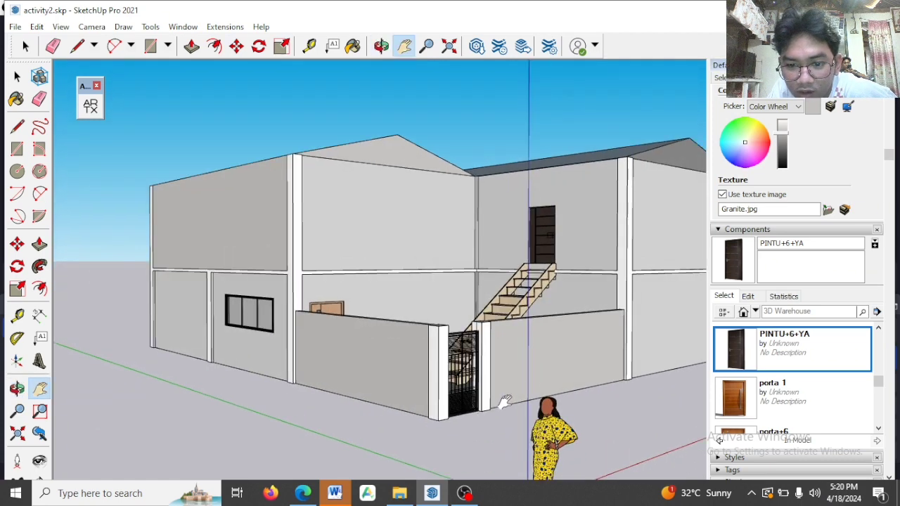
middle_click_drag(566, 391, 621, 386)
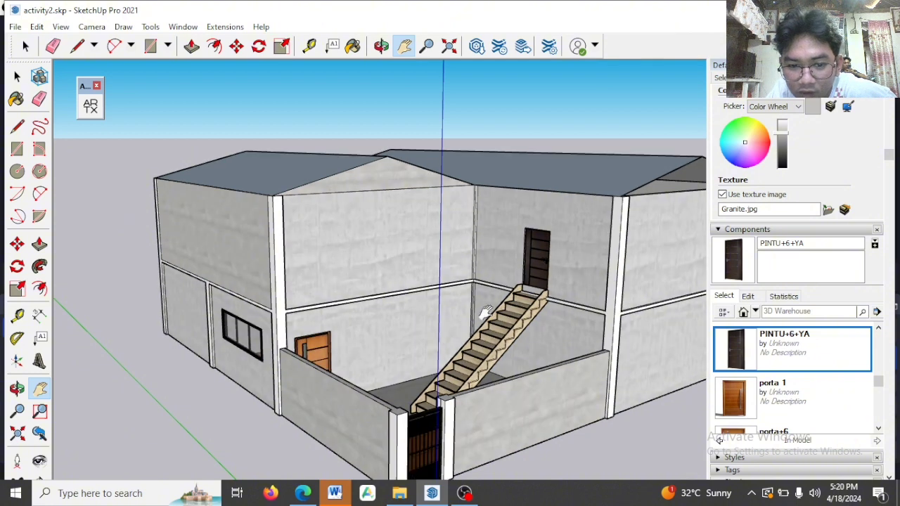
middle_click_drag(617, 443, 564, 433)
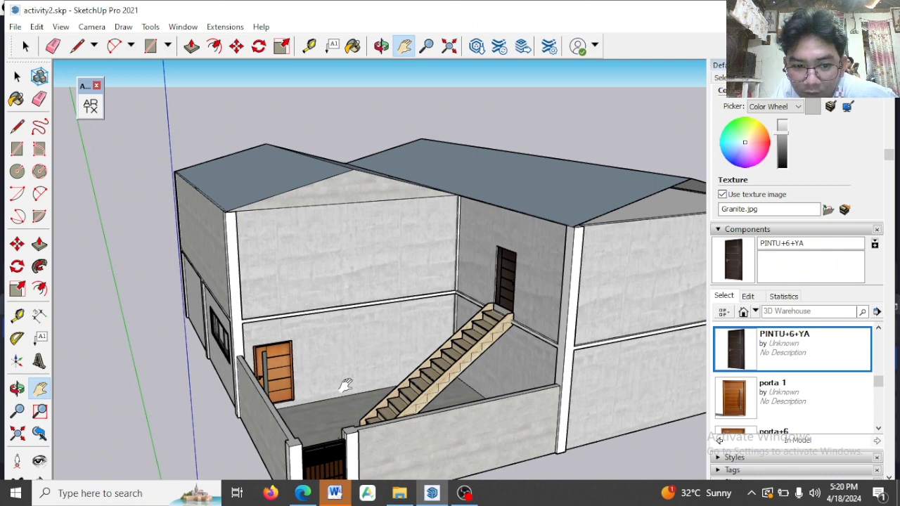
middle_click_drag(445, 447, 446, 416)
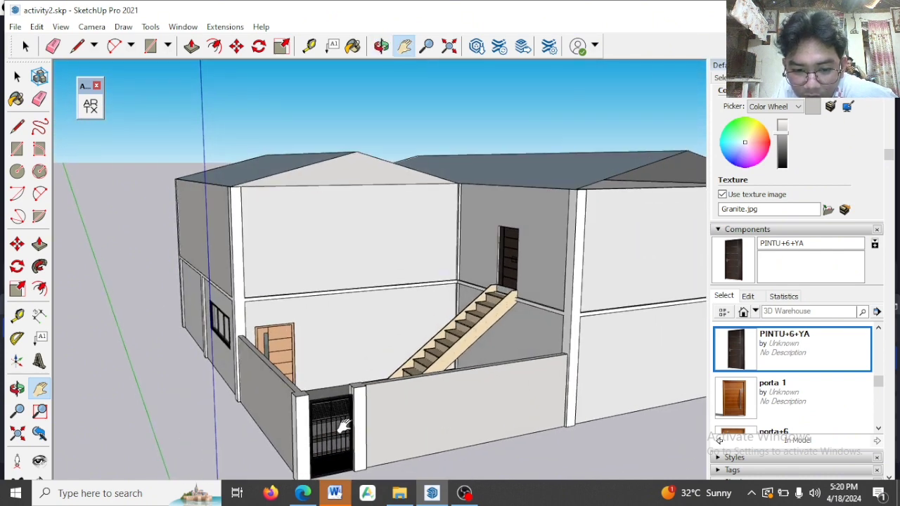
middle_click_drag(345, 426, 426, 482)
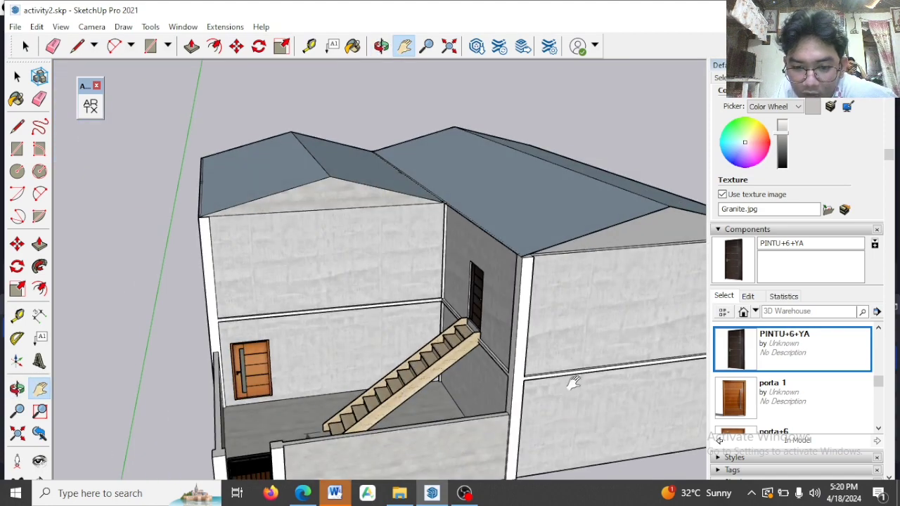
- Inspect the facade with the garage, red car, wooden door and window, and return to the courtyard staircase
middle_click_drag(642, 446, 424, 333)
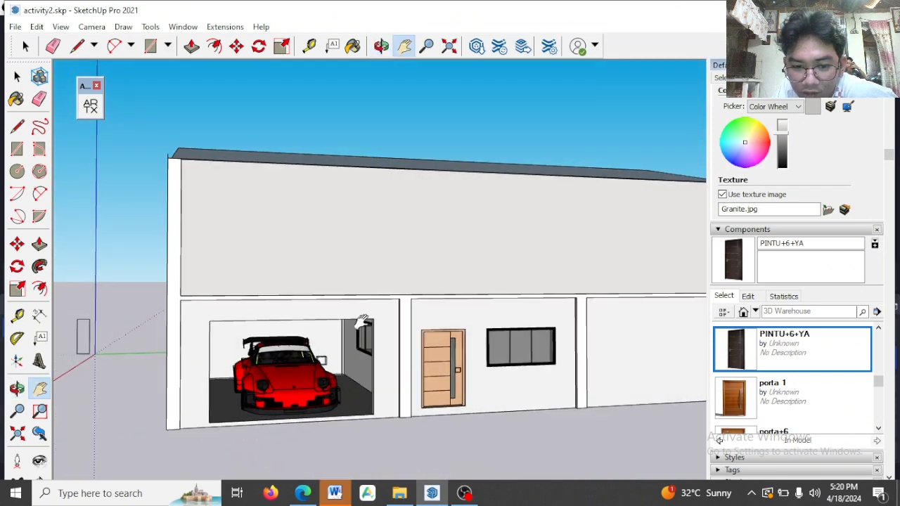
scroll(362, 322, "up", 1)
scroll(391, 379, "down", 1)
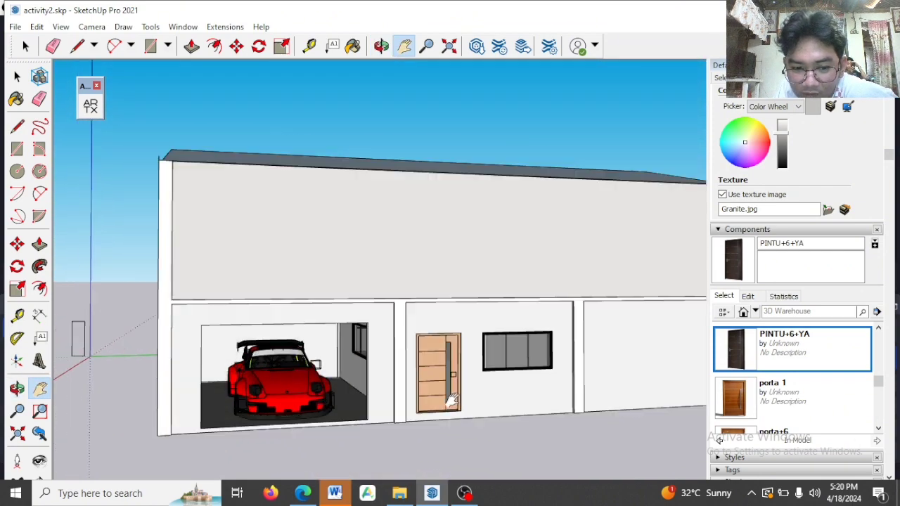
scroll(457, 407, "down", 1)
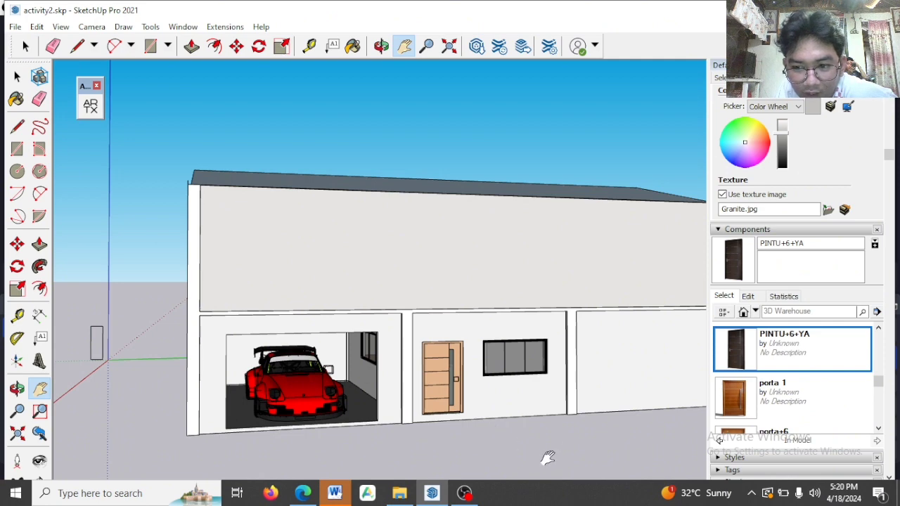
scroll(552, 453, "down", 1)
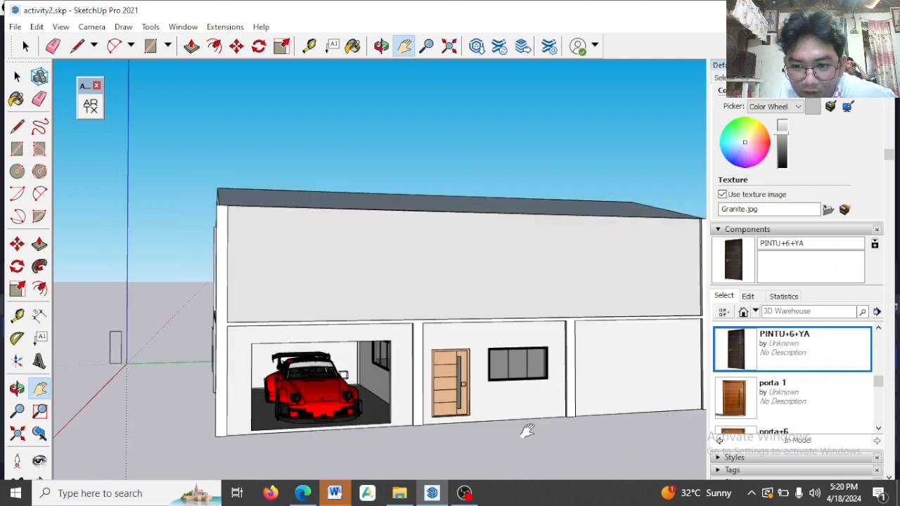
scroll(527, 431, "down", 2)
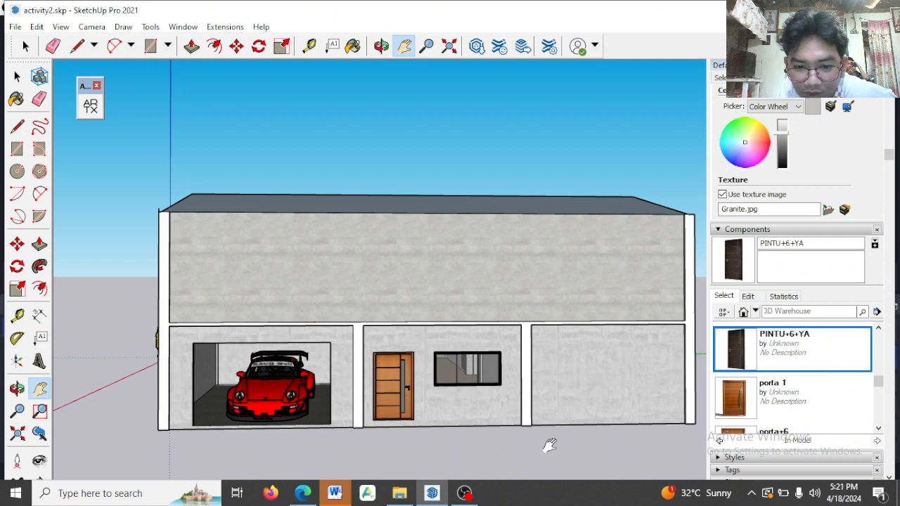
middle_click_drag(550, 445, 476, 336)
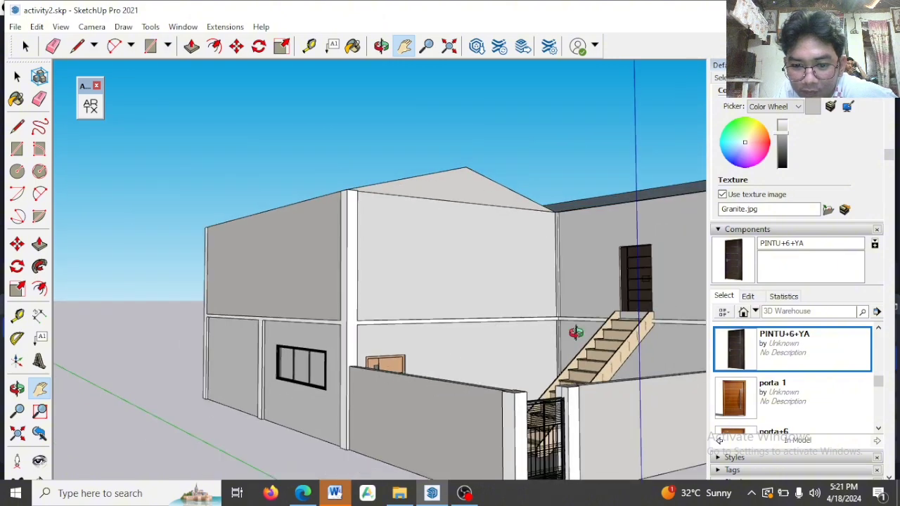
middle_click_drag(575, 332, 559, 353)
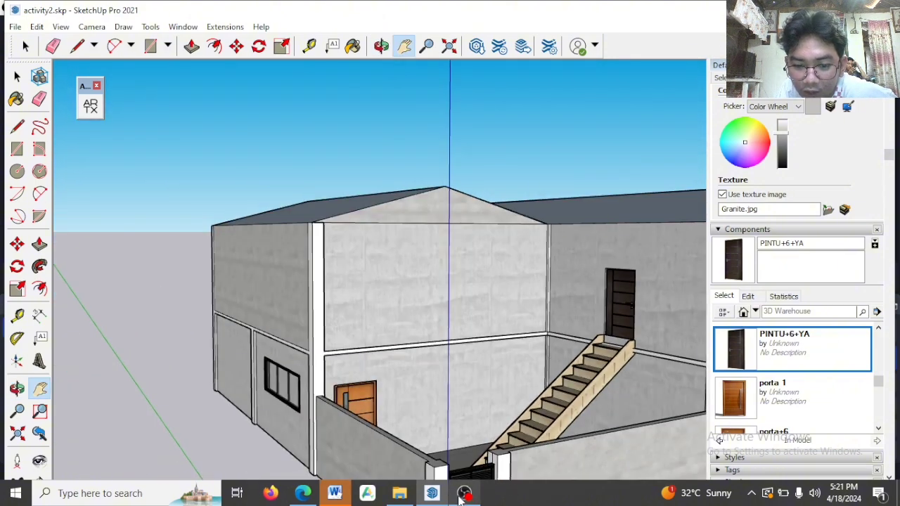
left_click(464, 493)
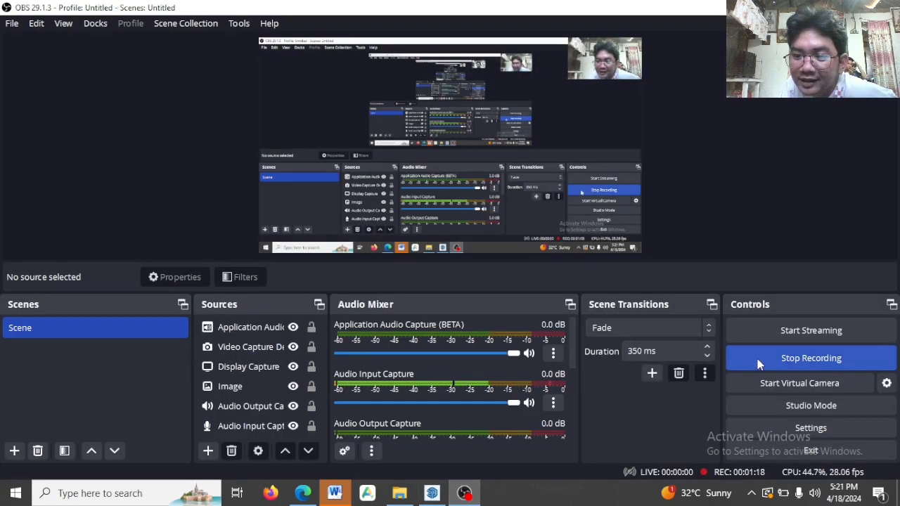